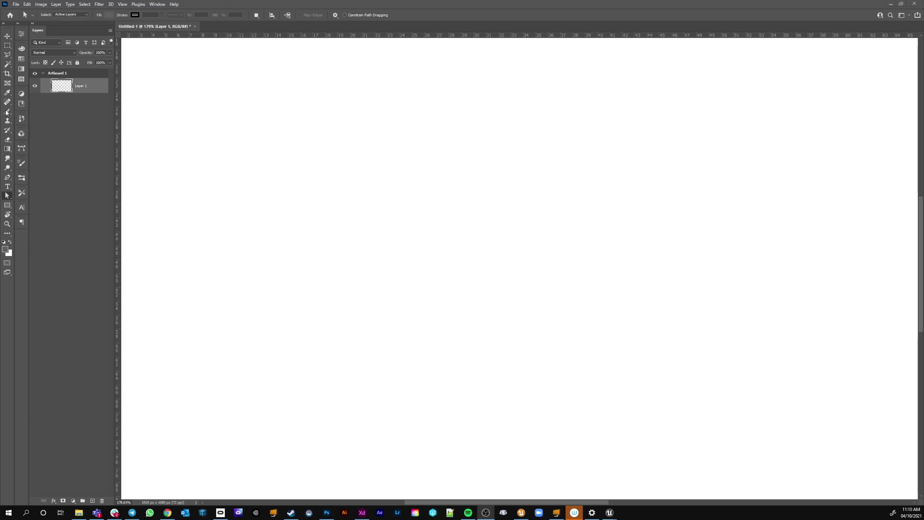
# Step: Draw a slanted parallelogram outline on the artboard with four straight Brush edges
pyautogui.click(313, 161)
pyautogui.click(8, 112)
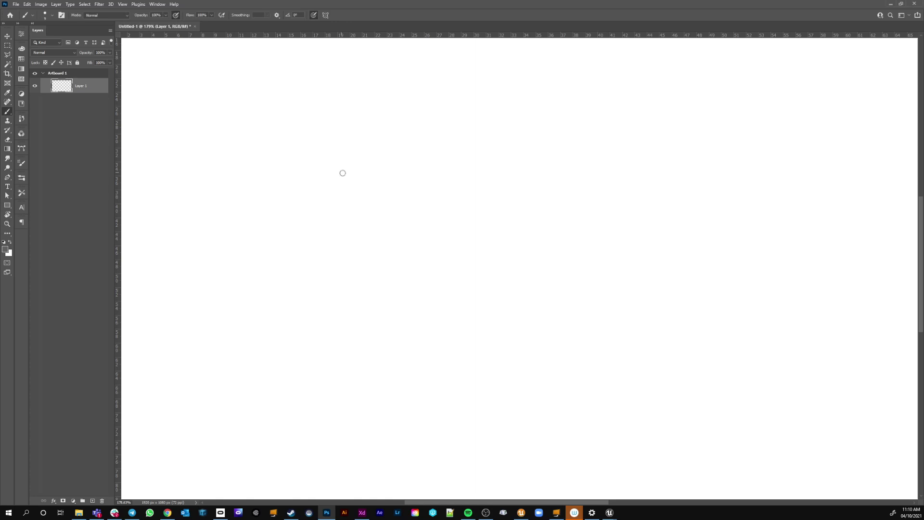
pyautogui.click(264, 167)
pyautogui.keyDown('shift'); pyautogui.click(608, 166); pyautogui.keyUp('shift')
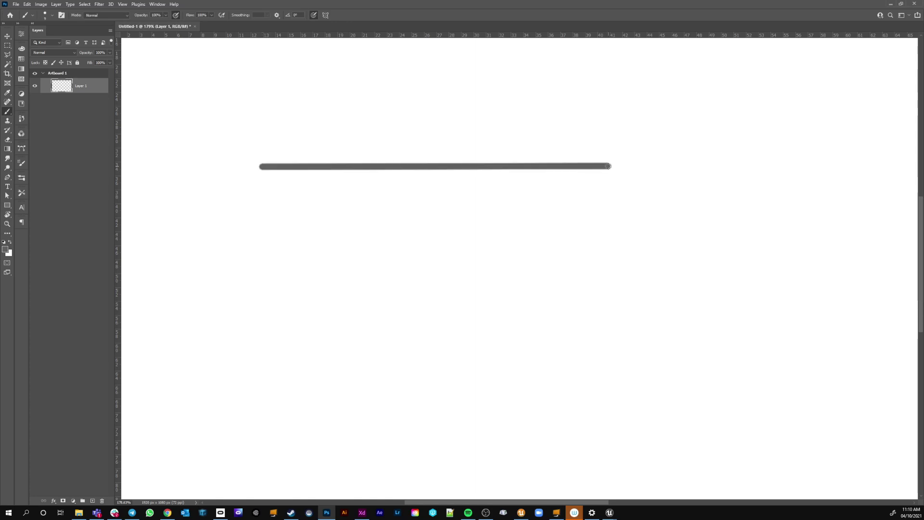
pyautogui.keyDown('shift'); pyautogui.click(532, 257); pyautogui.keyUp('shift')
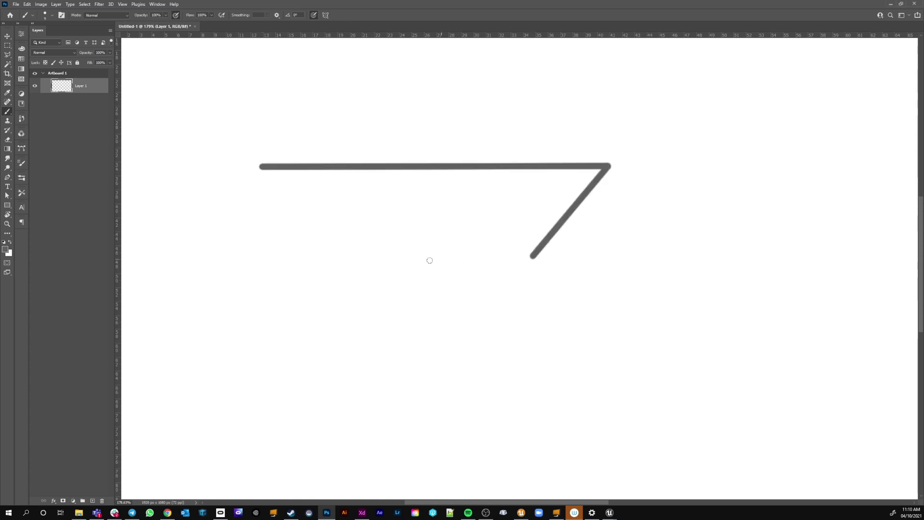
pyautogui.keyDown('shift'); pyautogui.click(201, 259); pyautogui.keyUp('shift')
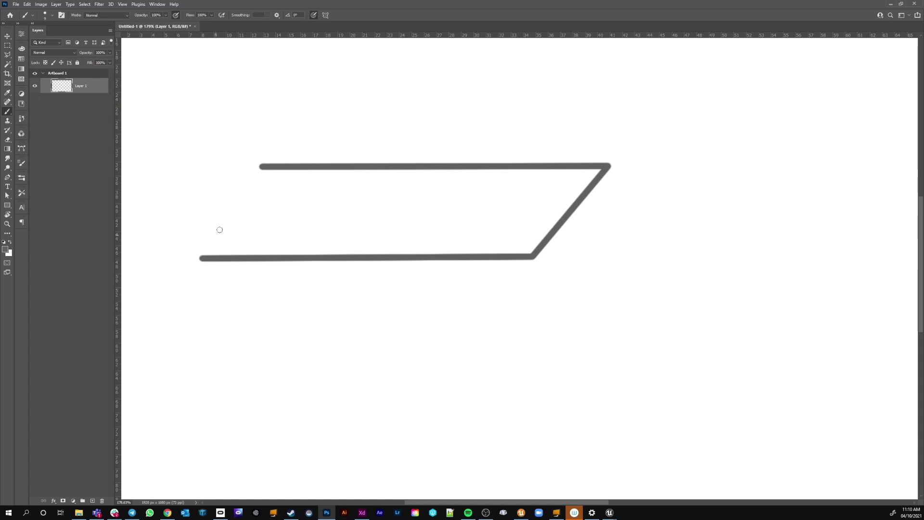
pyautogui.keyDown('shift'); pyautogui.click(262, 168); pyautogui.keyUp('shift')
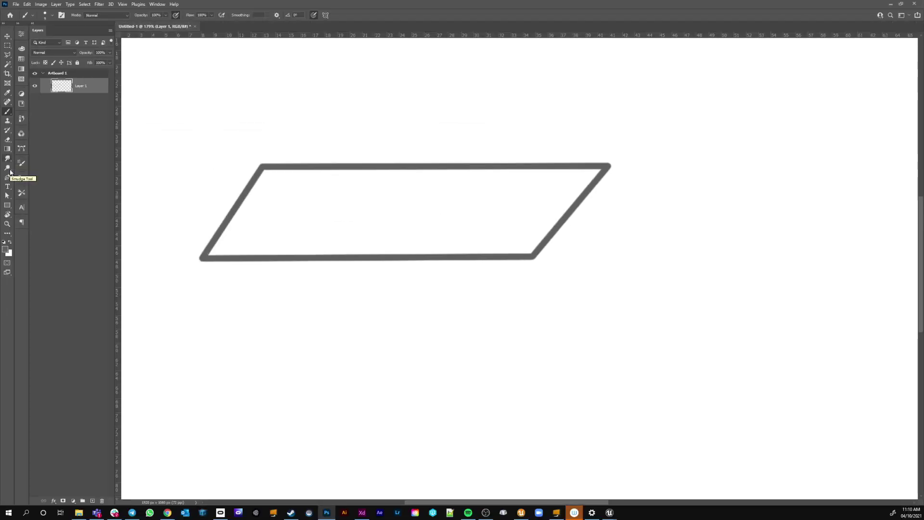
# Step: Fill the parallelogram's interior solid grey with the Paint Bucket, undoing the border fill
pyautogui.moveTo(7, 149); pyautogui.dragTo(36, 156)
pyautogui.click(326, 209)
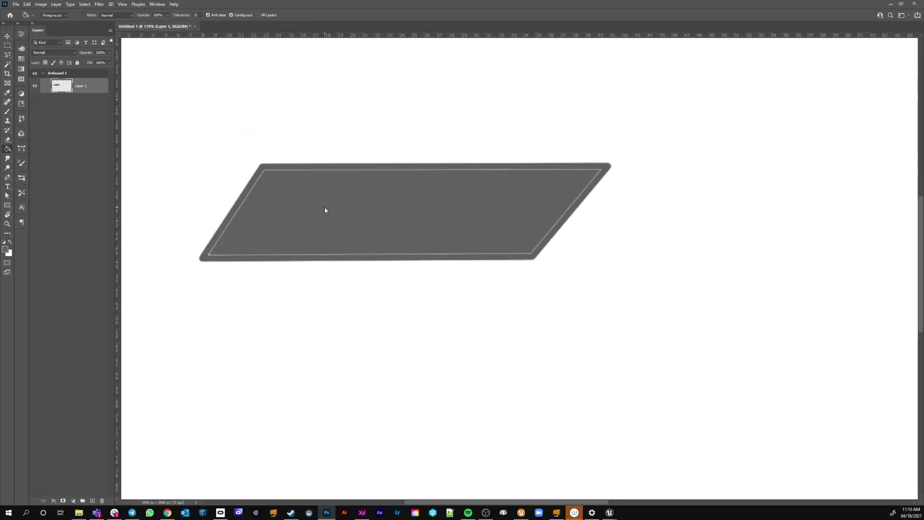
pyautogui.click(222, 245)
pyautogui.hotkey('ctrl', 'z')
# Step: Fill the light border lines grey and clear the stray strip above the shape
pyautogui.click(590, 188)
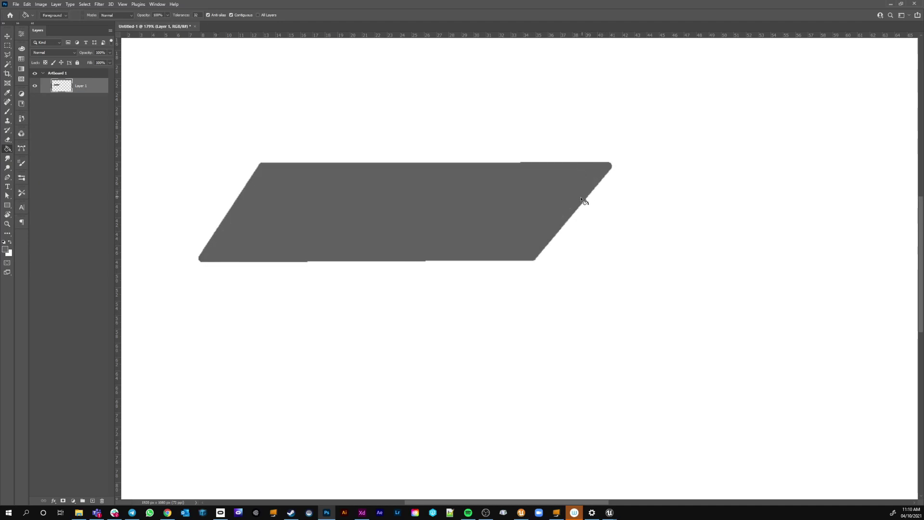
pyautogui.scroll(3, 586, 202)
pyautogui.scroll(2, 586, 205)
pyautogui.scroll(-4, 573, 221)
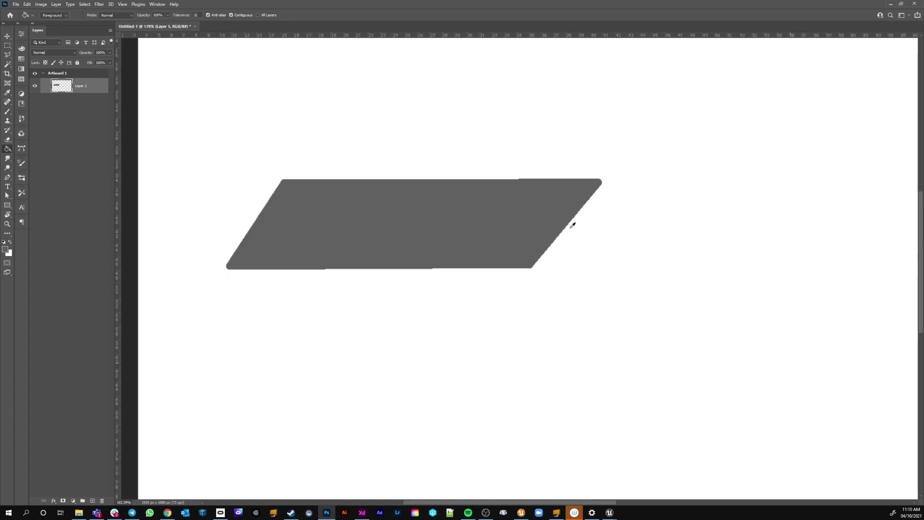
pyautogui.press('m')
pyautogui.moveTo(238, 124); pyautogui.dragTo(643, 179)
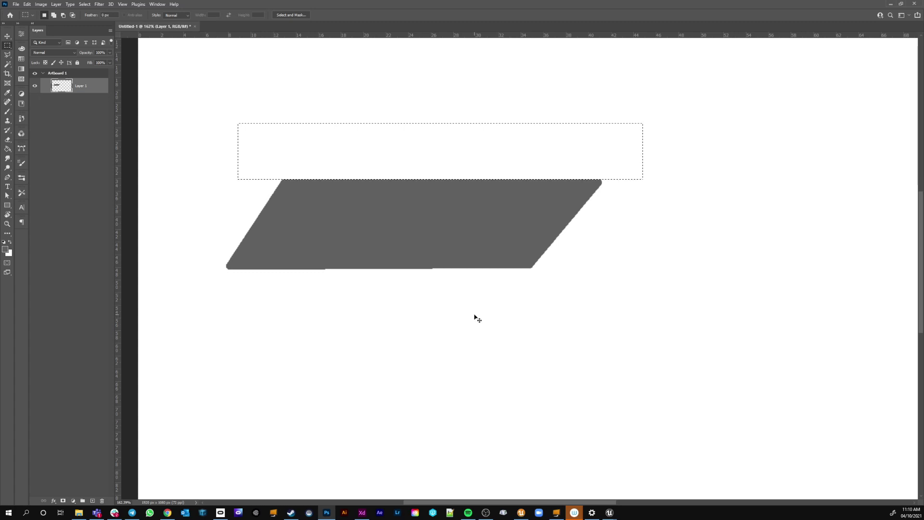
pyautogui.hotkey('ctrl', 'd')
# Step: Clear the ragged strip of stray pixels just below the parallelogram
pyautogui.scroll(5, 565, 220)
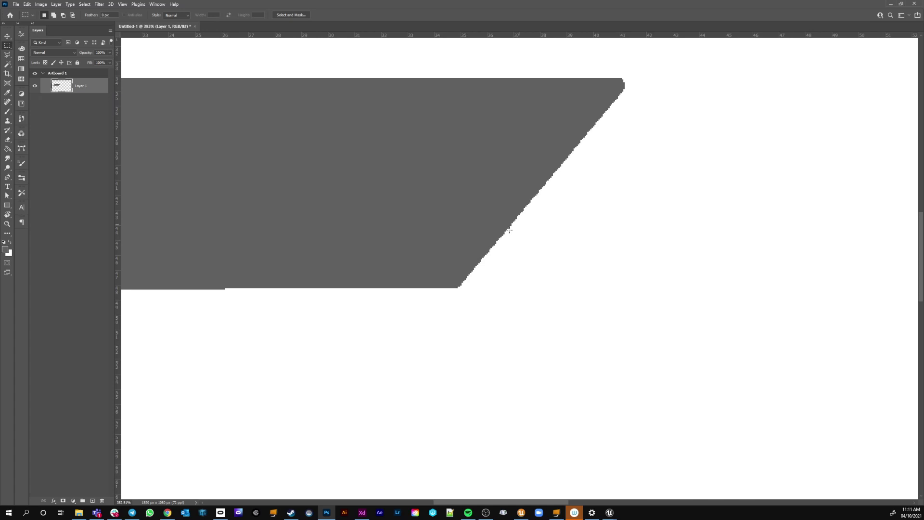
pyautogui.scroll(-6, 625, 79)
pyautogui.scroll(1, 442, 311)
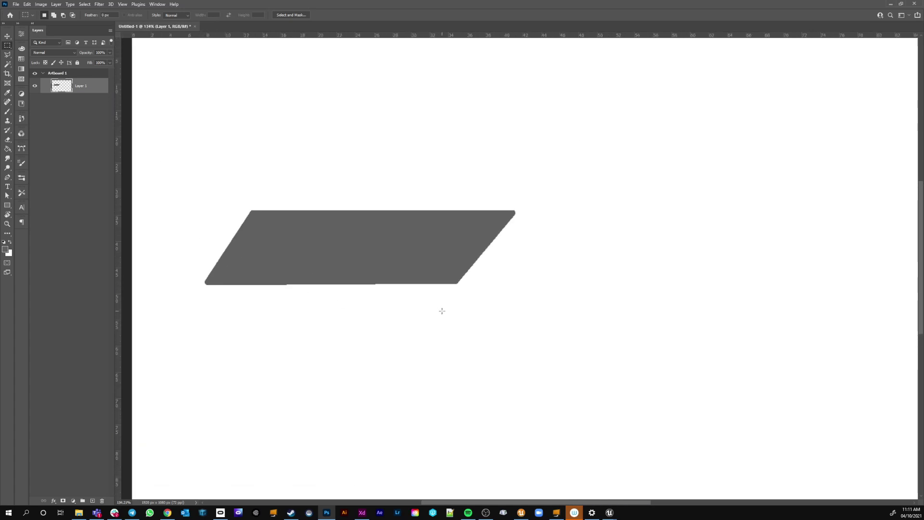
pyautogui.scroll(2, 442, 311)
pyautogui.moveTo(351, 281); pyautogui.dragTo(520, 308)
pyautogui.scroll(3, 520, 311)
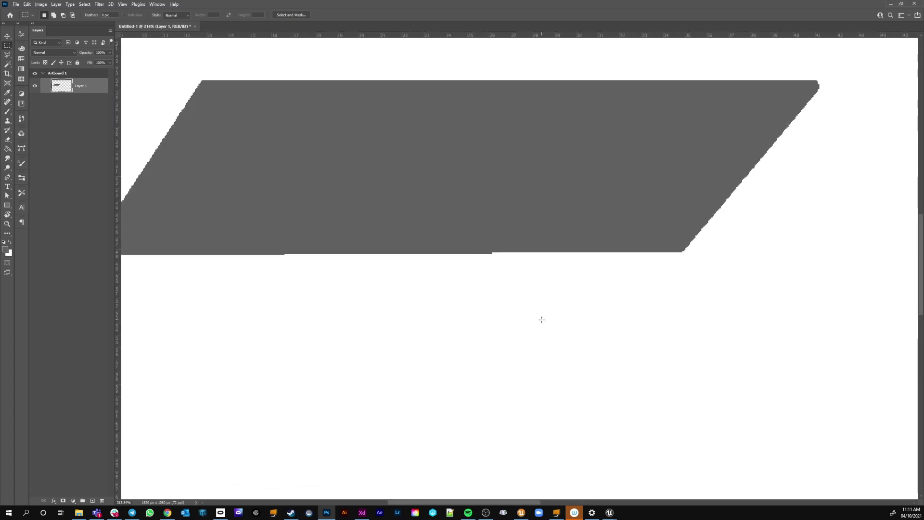
pyautogui.moveTo(600, 308); pyautogui.dragTo(701, 310)
pyautogui.moveTo(862, 341); pyautogui.dragTo(218, 264)
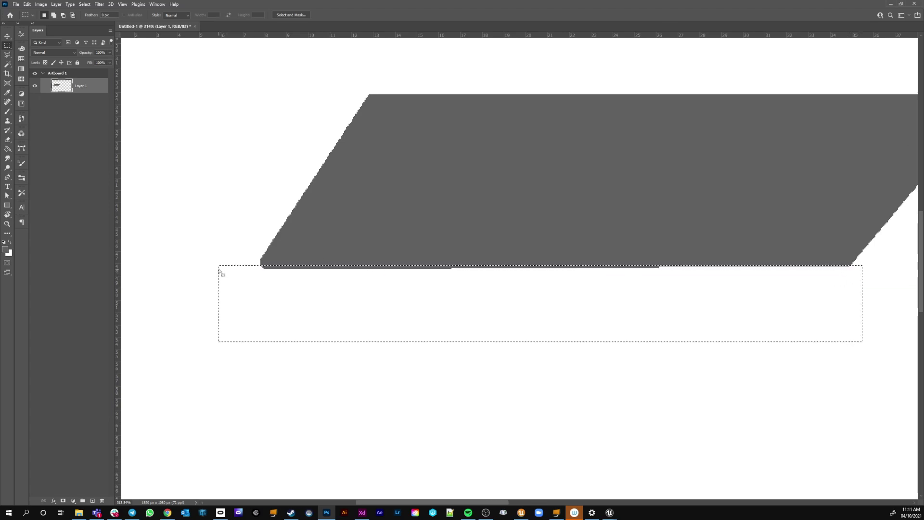
pyautogui.click(881, 361)
pyautogui.moveTo(898, 371); pyautogui.dragTo(209, 266)
pyautogui.hotkey('ctrl', 'd')
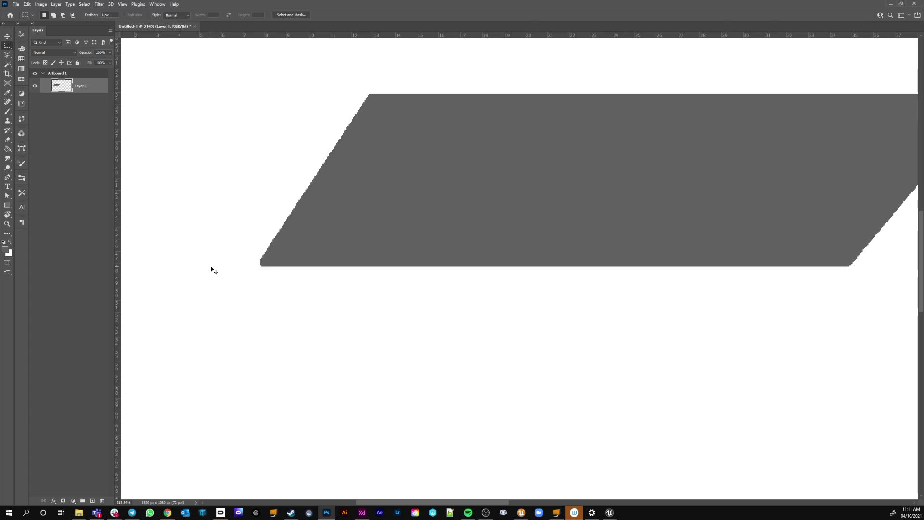
# Step: Shrink and re-enlarge the parallelogram with Free Transform, undoing the blurry enlargement
pyautogui.hotkey('ctrl', 't')
pyautogui.scroll(-3, 346, 258)
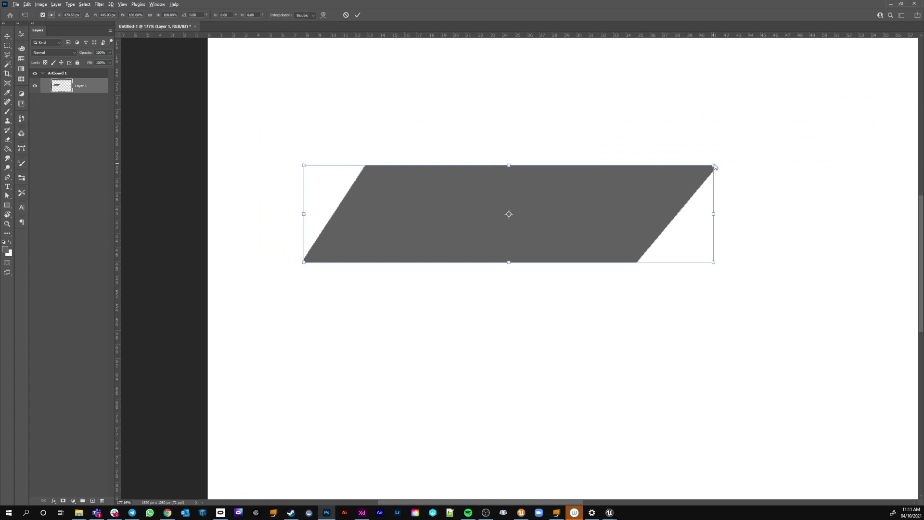
pyautogui.moveTo(713, 165); pyautogui.dragTo(572, 199)
pyautogui.press('Return')
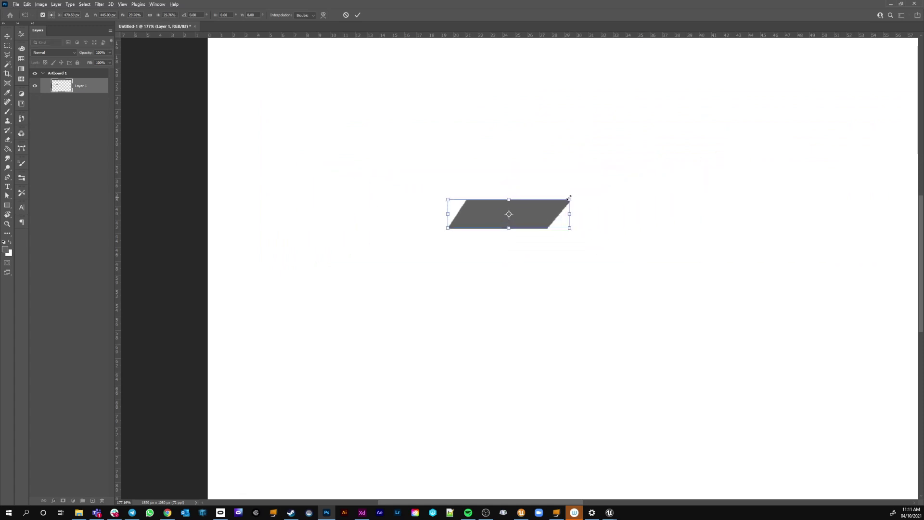
pyautogui.press('m')
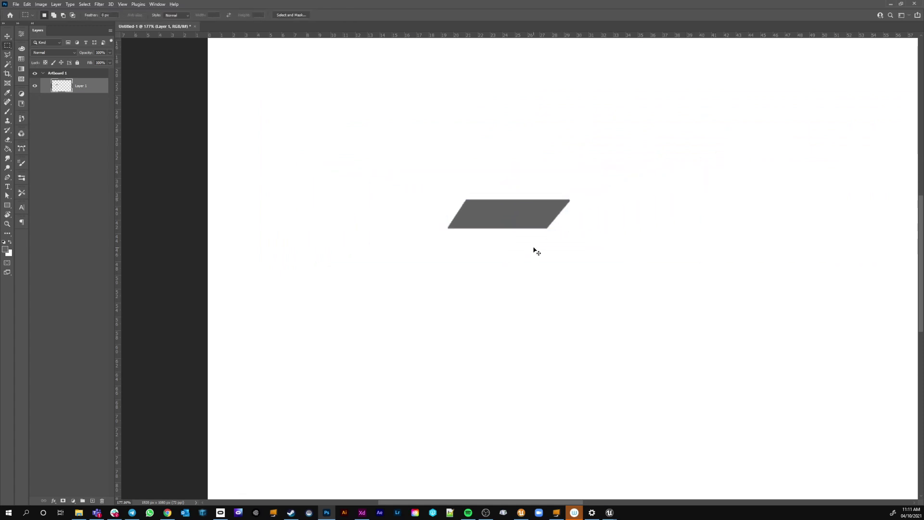
pyautogui.hotkey('ctrl', 't')
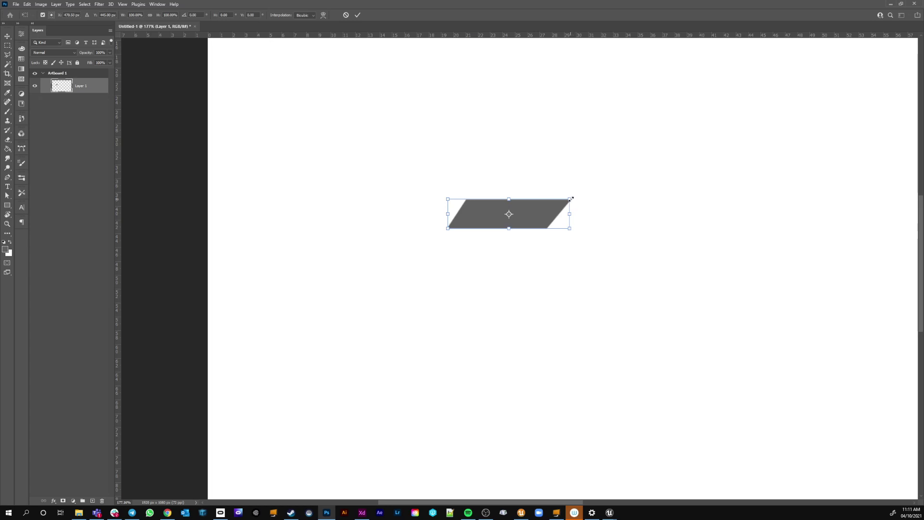
pyautogui.moveTo(571, 198); pyautogui.dragTo(726, 161)
pyautogui.press('Return')
pyautogui.press('m')
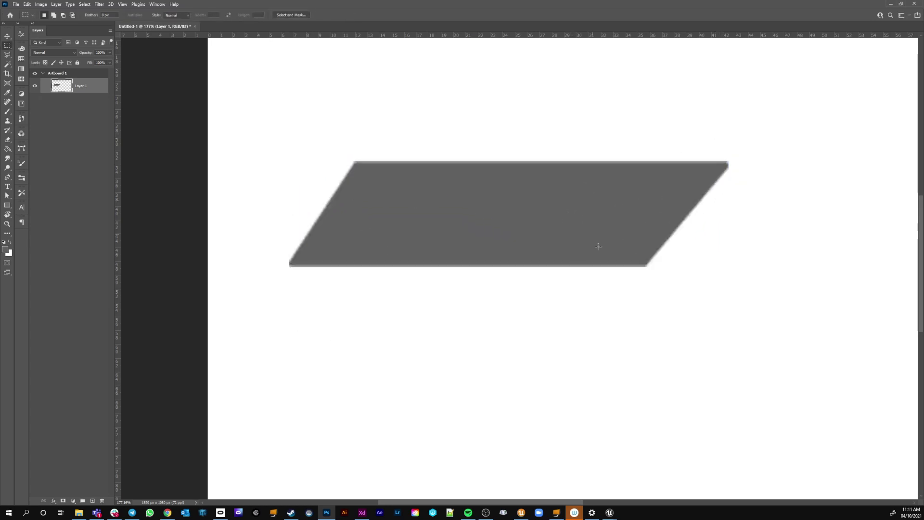
pyautogui.hotkey('ctrl', 'z')
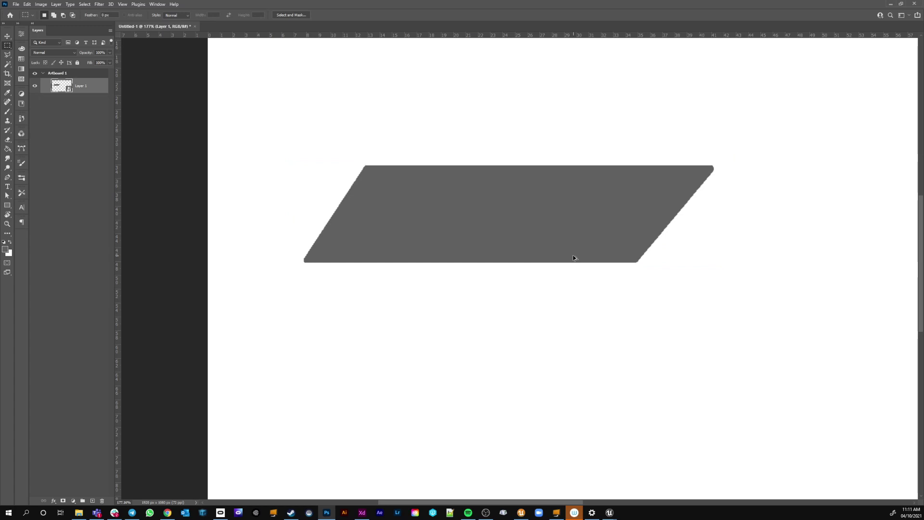
# Step: Shrink and enlarge the shape once more, then delete Layer 1
pyautogui.hotkey('ctrl', 't')
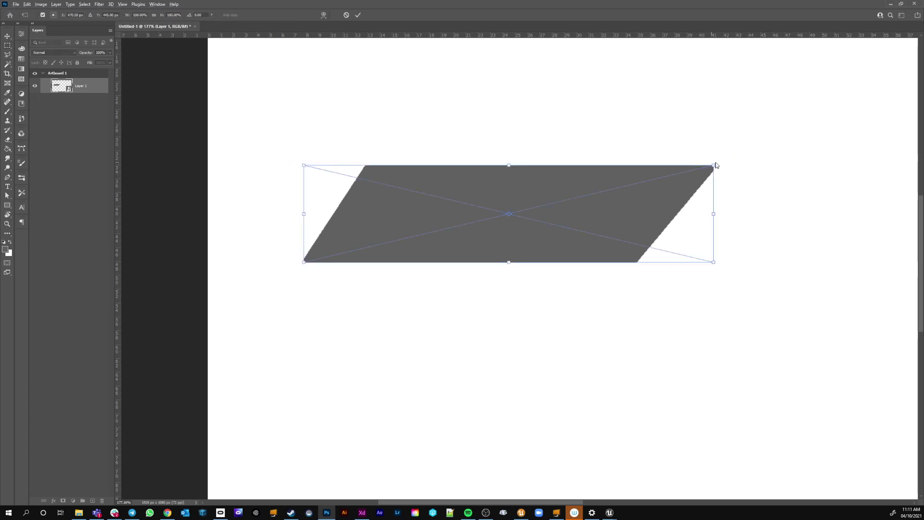
pyautogui.moveTo(715, 165); pyautogui.dragTo(658, 160)
pyautogui.press('Return')
pyautogui.press('m')
pyautogui.hotkey('ctrl', 't')
pyautogui.press('Return')
pyautogui.press('m')
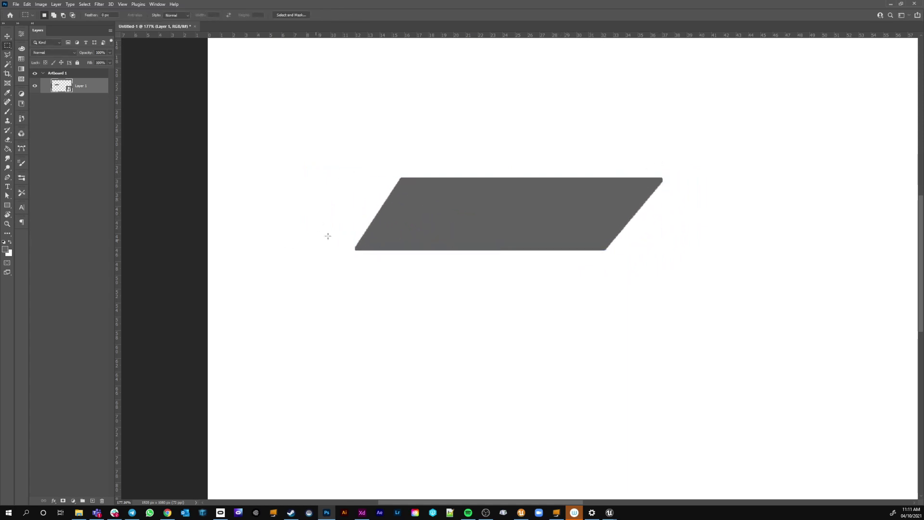
pyautogui.press('Delete')
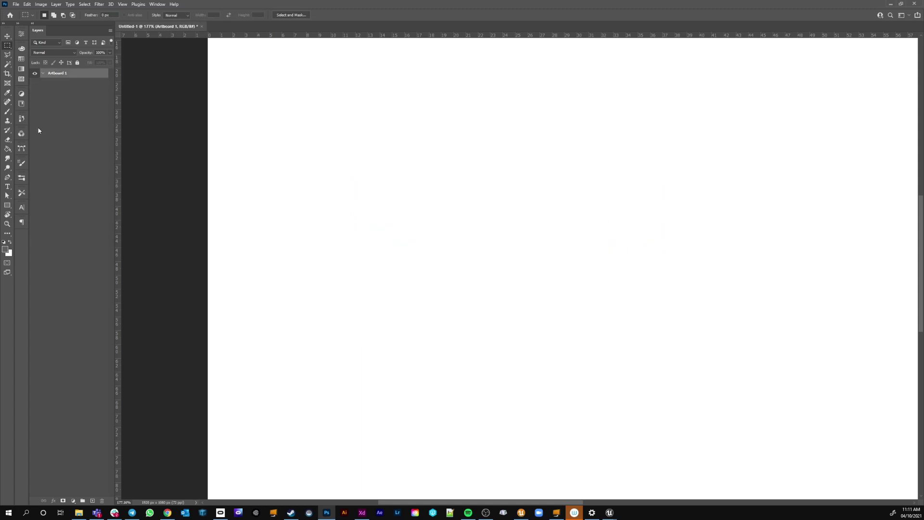
# Step: Draw a wide rectangle across the upper artboard with 0 px corner radius
pyautogui.click(9, 206)
pyautogui.click(33, 206)
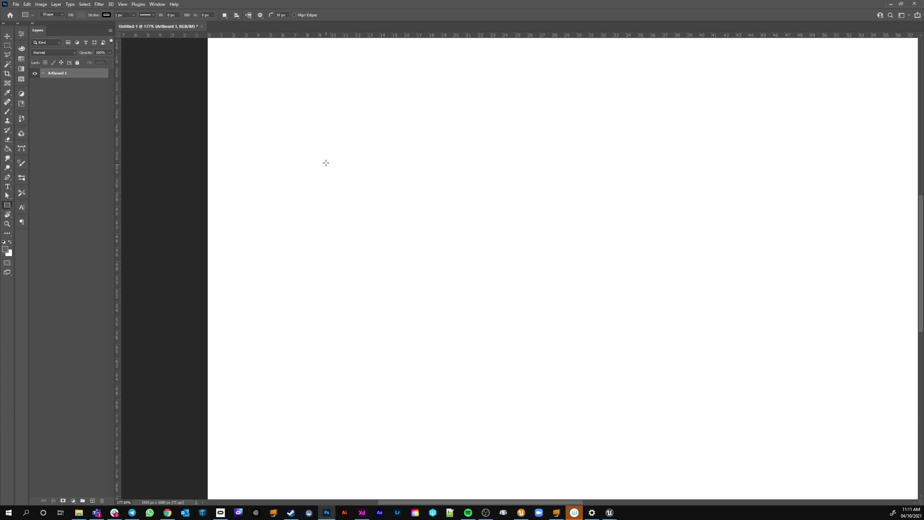
pyautogui.moveTo(276, 109); pyautogui.dragTo(733, 234)
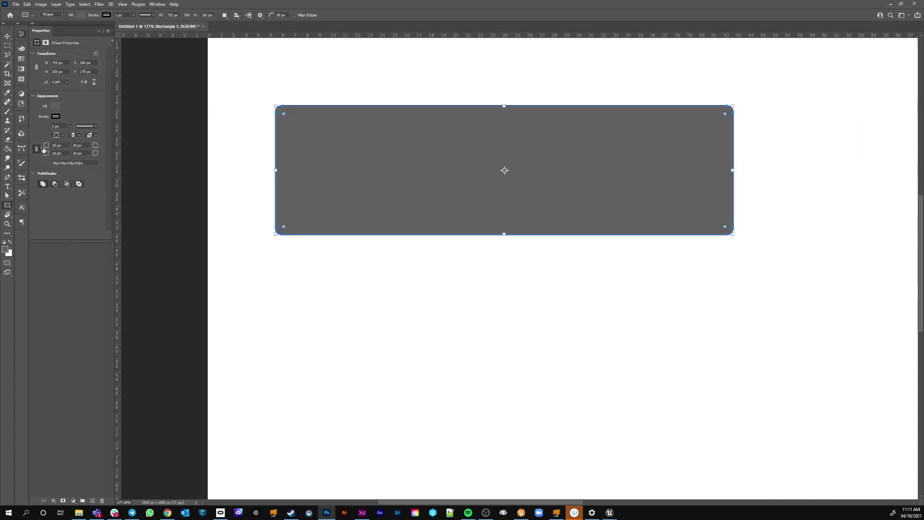
pyautogui.moveTo(43, 149); pyautogui.dragTo(7, 166)
# Step: Select all the rectangle's anchor points with the Path Selection tool
pyautogui.click(8, 36)
pyautogui.press('a')
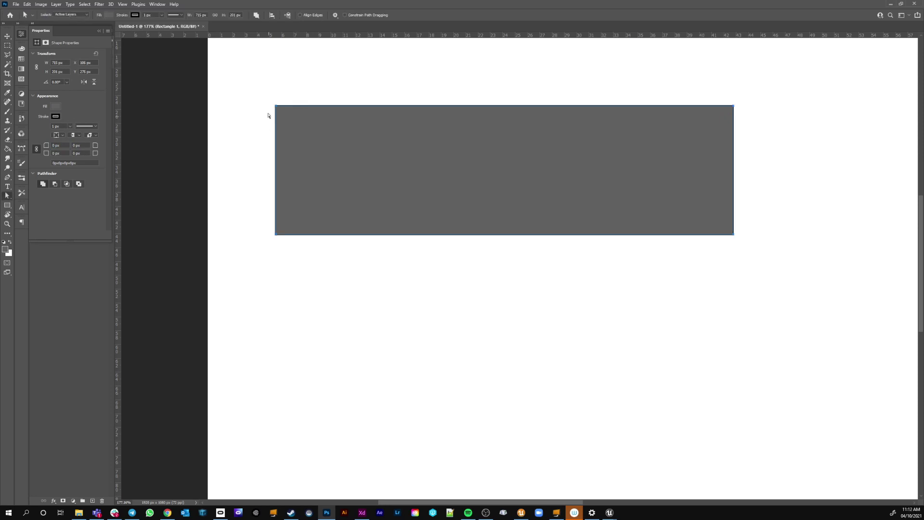
pyautogui.moveTo(259, 89); pyautogui.dragTo(773, 145)
pyautogui.rightClick(8, 197)
pyautogui.moveTo(247, 83); pyautogui.dragTo(818, 155)
pyautogui.press('Delete')
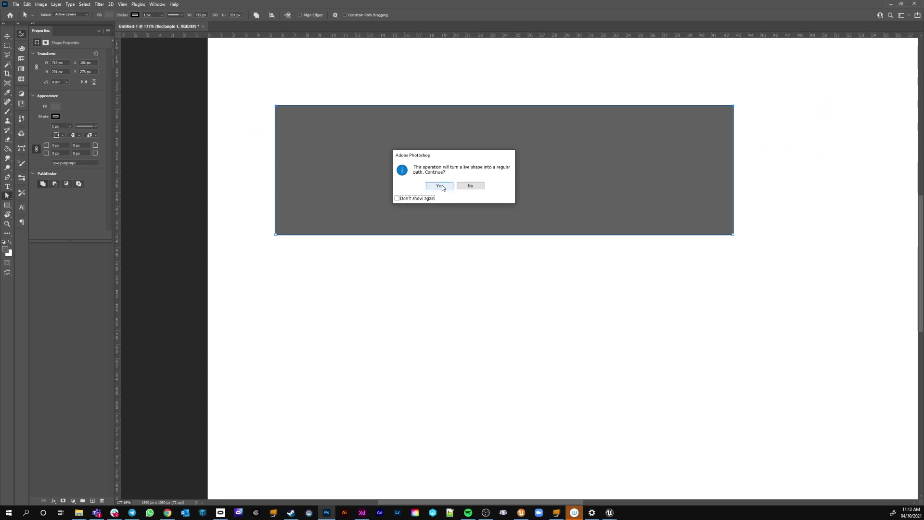
# Step: Keep the shape live, round its corners to 35 px, and drag the top anchors right
pyautogui.click(470, 186)
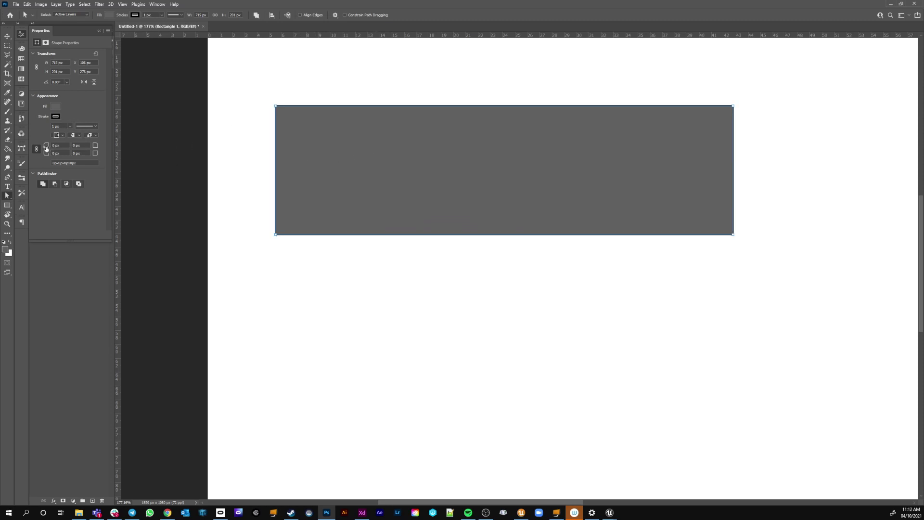
pyautogui.moveTo(46, 148); pyautogui.dragTo(158, 148)
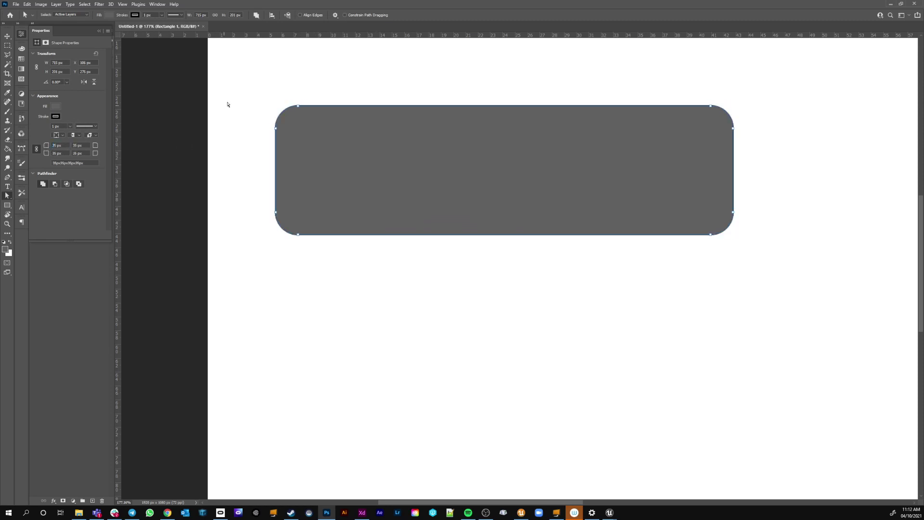
pyautogui.moveTo(247, 87); pyautogui.dragTo(767, 150)
pyautogui.click(493, 70)
pyautogui.moveTo(246, 64); pyautogui.dragTo(803, 159)
pyautogui.moveTo(733, 129); pyautogui.dragTo(785, 135)
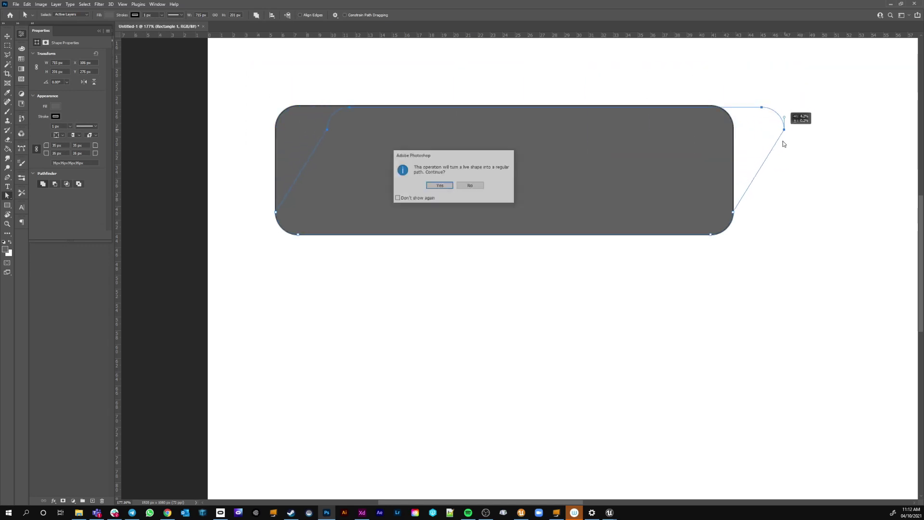
# Step: Accept converting the shape to a regular path, then undo the skew
pyautogui.click(397, 198)
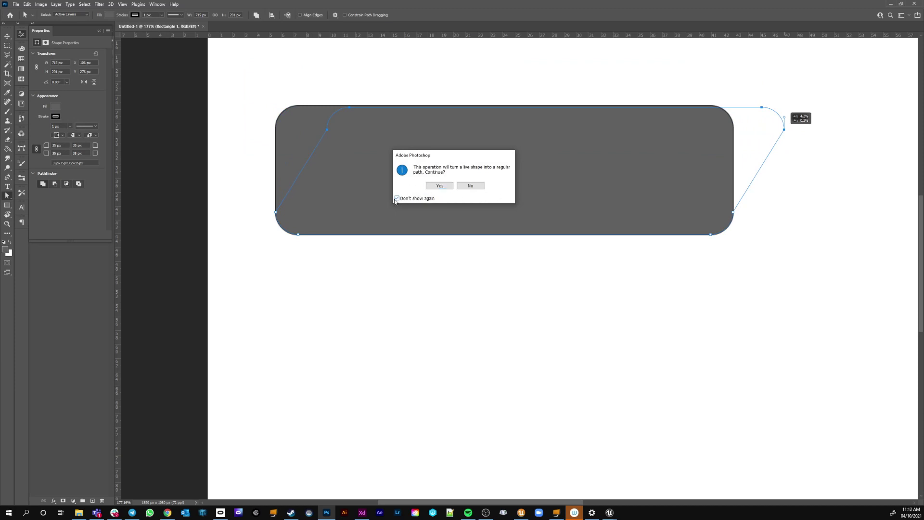
pyautogui.click(439, 186)
pyautogui.click(328, 131)
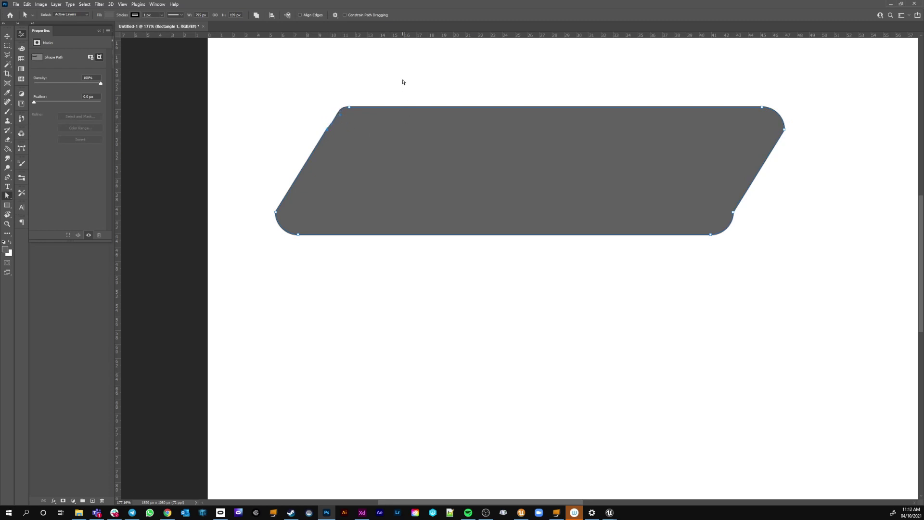
pyautogui.hotkey('ctrl', 'z')
pyautogui.hotkey('ctrl', 'z')
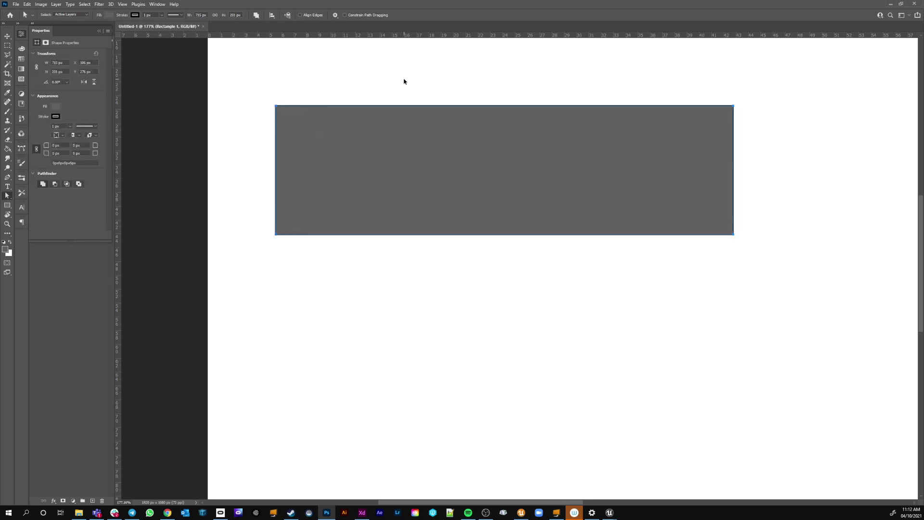
# Step: Reselect the top-edge anchors, slide them right to slant the rectangle, and confirm conversion
pyautogui.click(393, 318)
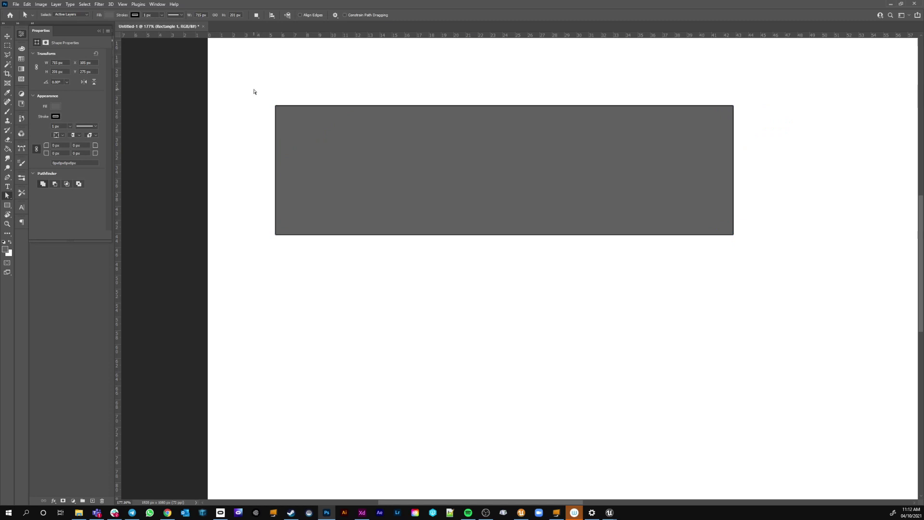
pyautogui.moveTo(254, 88); pyautogui.dragTo(801, 132)
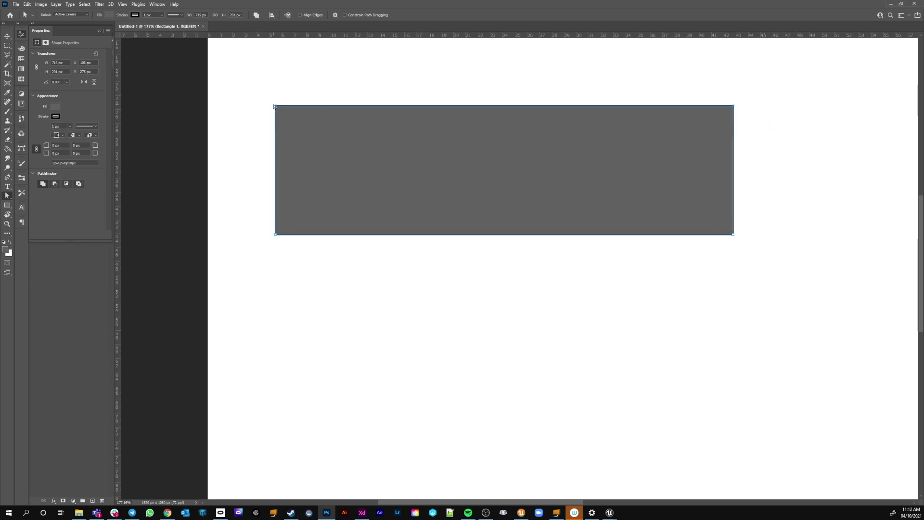
pyautogui.moveTo(277, 107); pyautogui.dragTo(449, 107)
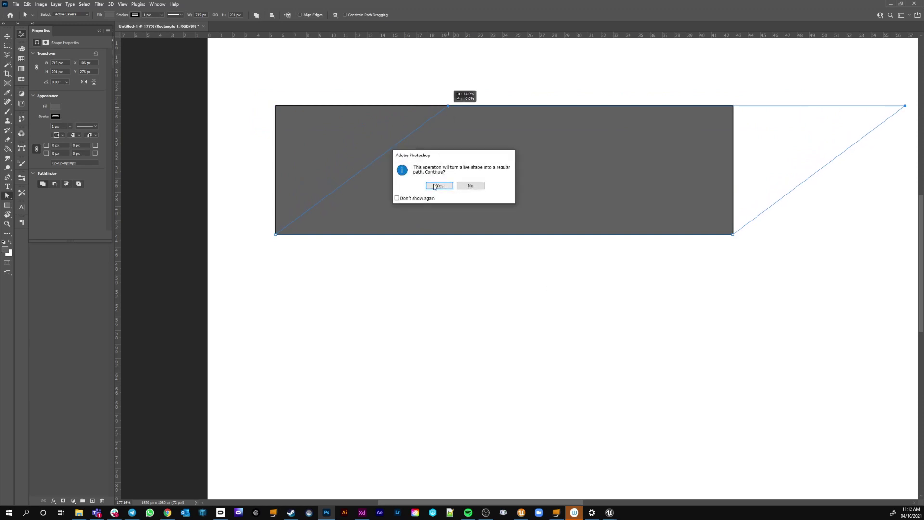
pyautogui.click(438, 186)
pyautogui.scroll(-3, 486, 276)
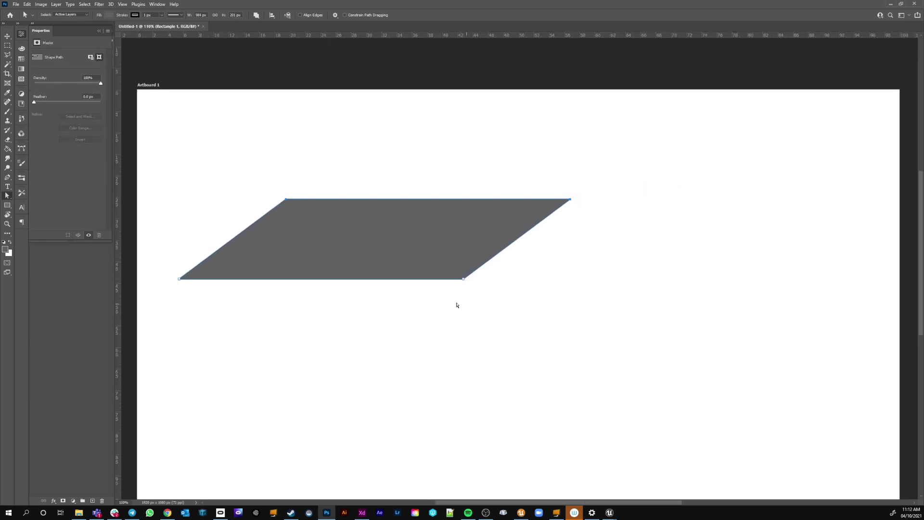
# Step: Replace the old shape with a 655 × 152 px rectangle with 0 px corner radii
pyautogui.hotkey('ctrl', 'z')
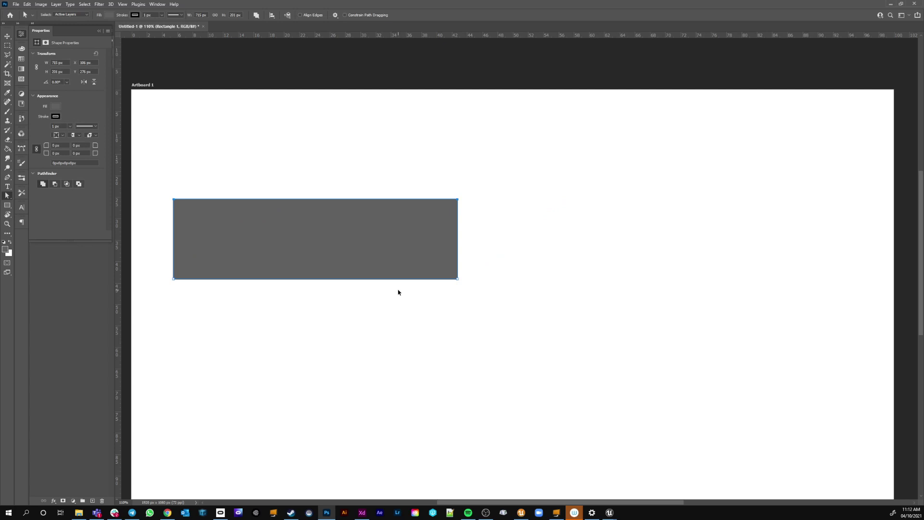
pyautogui.hotkey('ctrl', 'z')
pyautogui.hotkey('ctrl', 'z')
pyautogui.hotkey('ctrl', 'z')
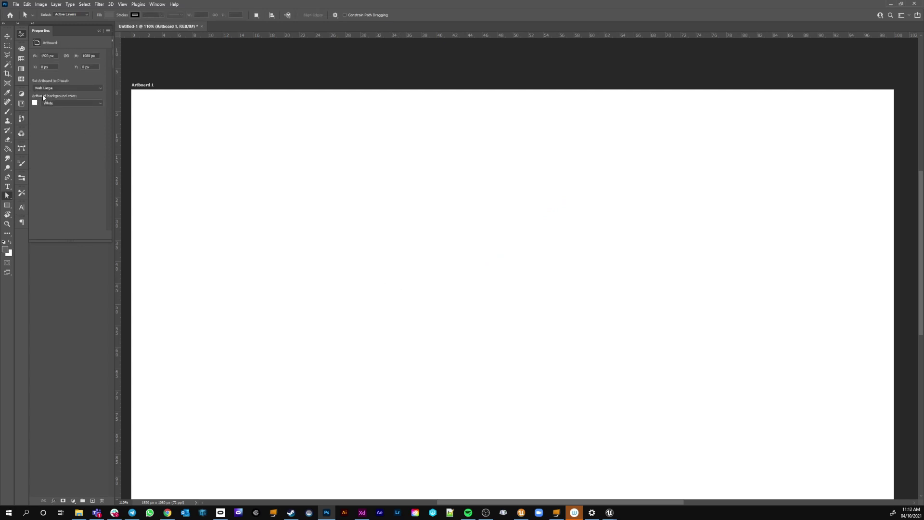
pyautogui.click(9, 207)
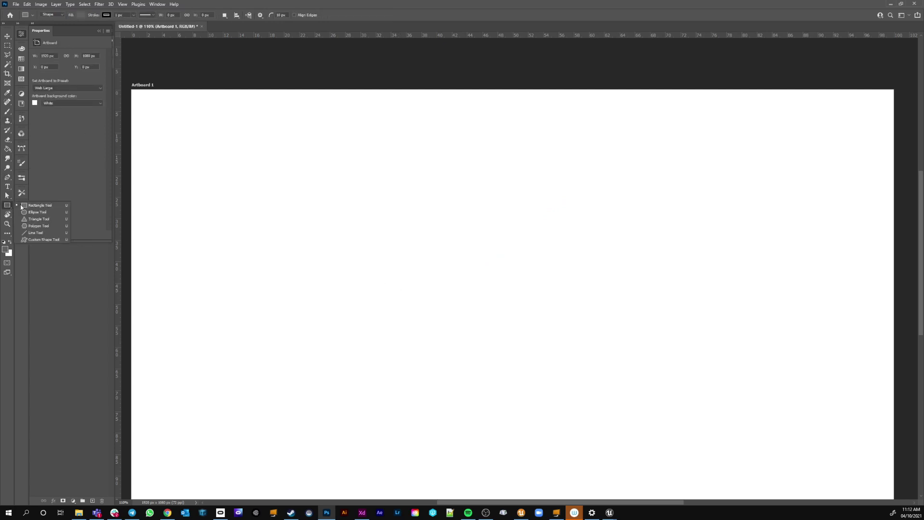
pyautogui.click(21, 207)
pyautogui.moveTo(238, 174)
pyautogui.mouseDown()
pyautogui.moveTo(501, 211)
pyautogui.moveTo(497, 234)
pyautogui.mouseUp()
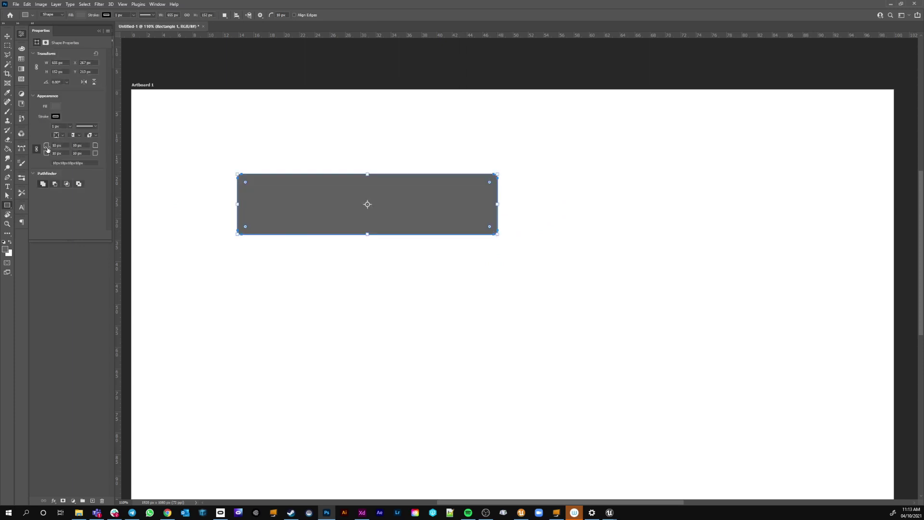
pyautogui.click(273, 16)
pyautogui.write('0')
pyautogui.press('Return')
pyautogui.moveTo(44, 146); pyautogui.dragTo(4, 146)
# Step: Draw two trial rectangles, then delete the rounded one below
pyautogui.moveTo(399, 118)
pyautogui.mouseDown()
pyautogui.moveTo(507, 153)
pyautogui.moveTo(561, 154)
pyautogui.mouseUp()
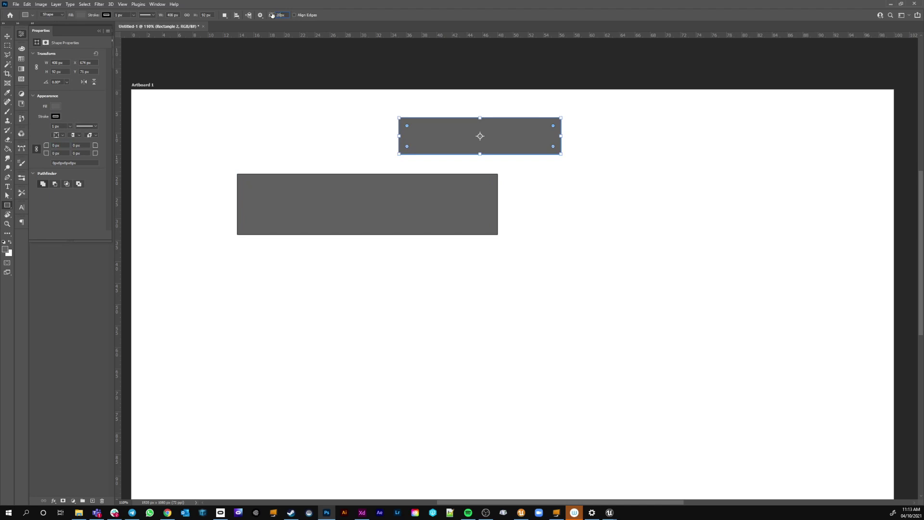
pyautogui.moveTo(432, 276); pyautogui.dragTo(624, 373)
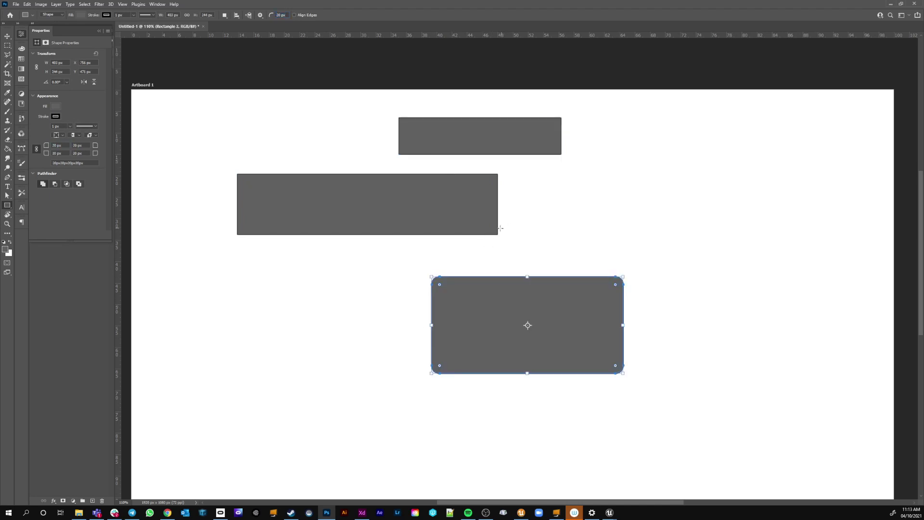
pyautogui.press('a')
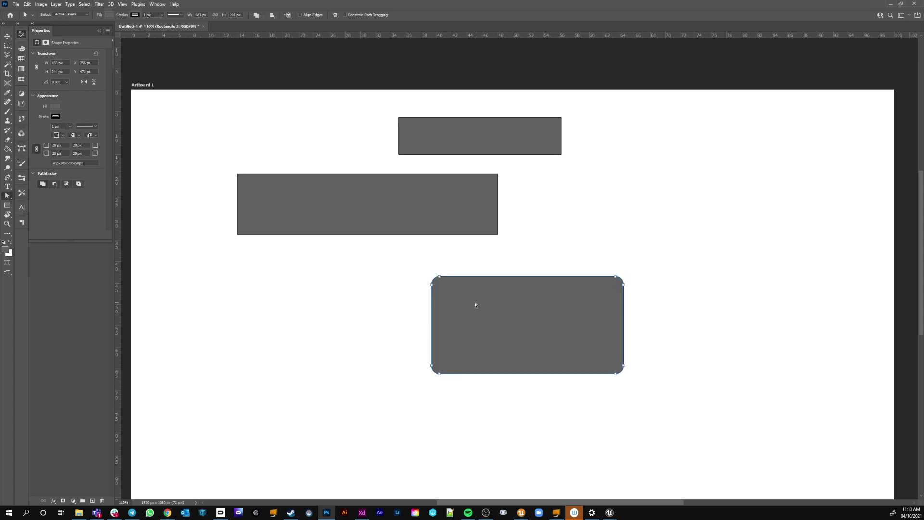
pyautogui.press('Delete')
pyautogui.press('Delete')
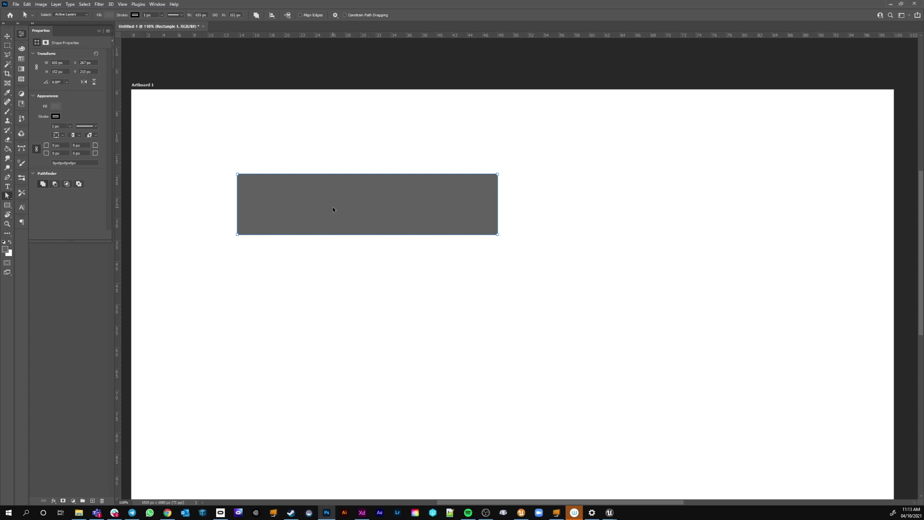
# Step: Skew Rectangle 1 horizontally by -45° in Free Transform and commit it
pyautogui.hotkey('ctrl', 't')
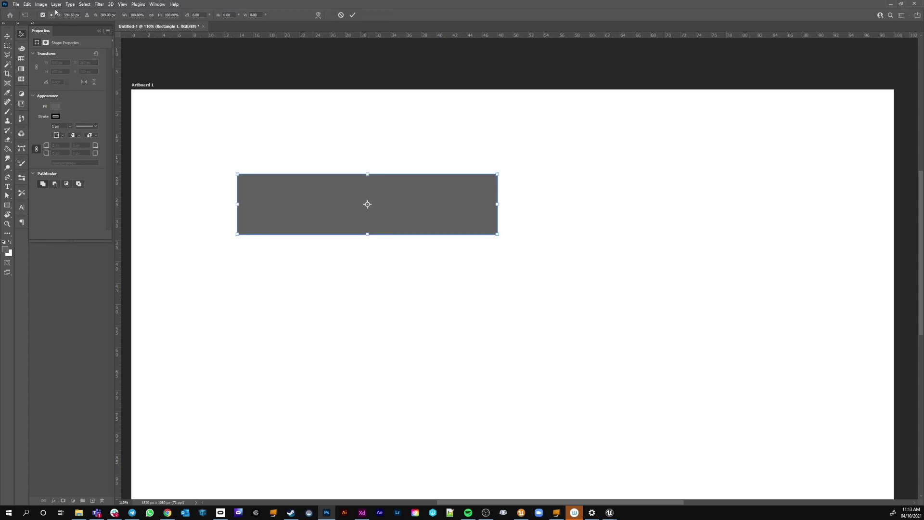
pyautogui.click(27, 4)
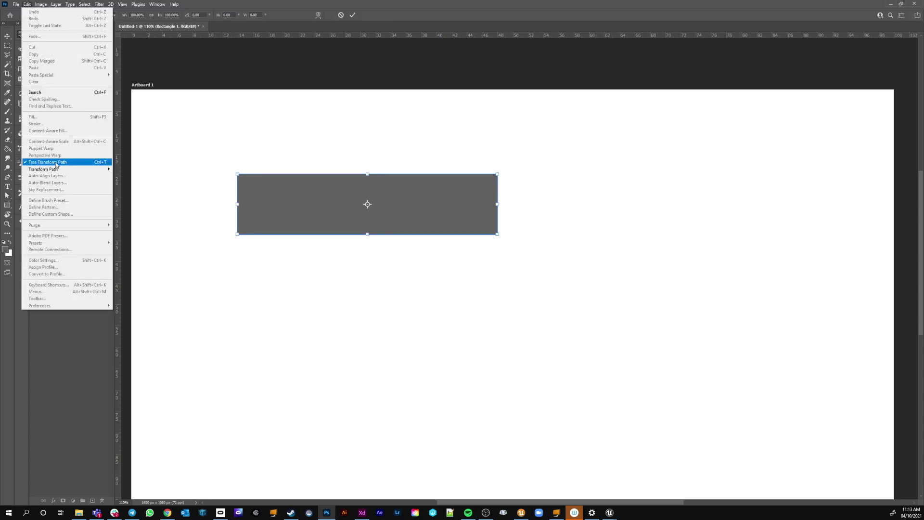
pyautogui.click(322, 120)
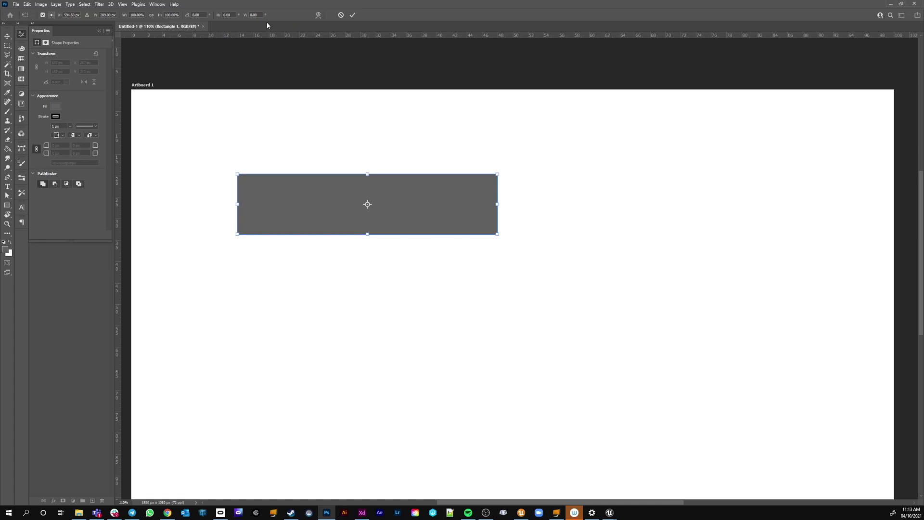
pyautogui.click(227, 15)
pyautogui.write('-33')
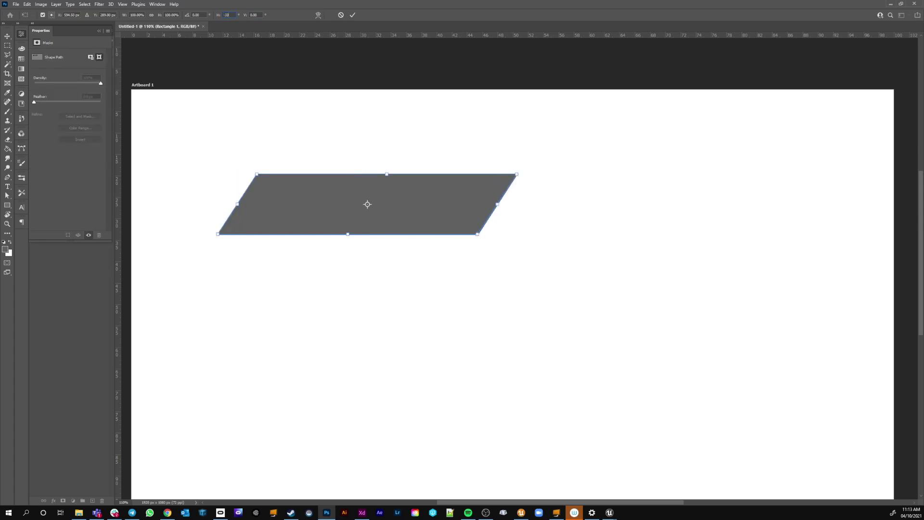
pyautogui.press('BackSpace')
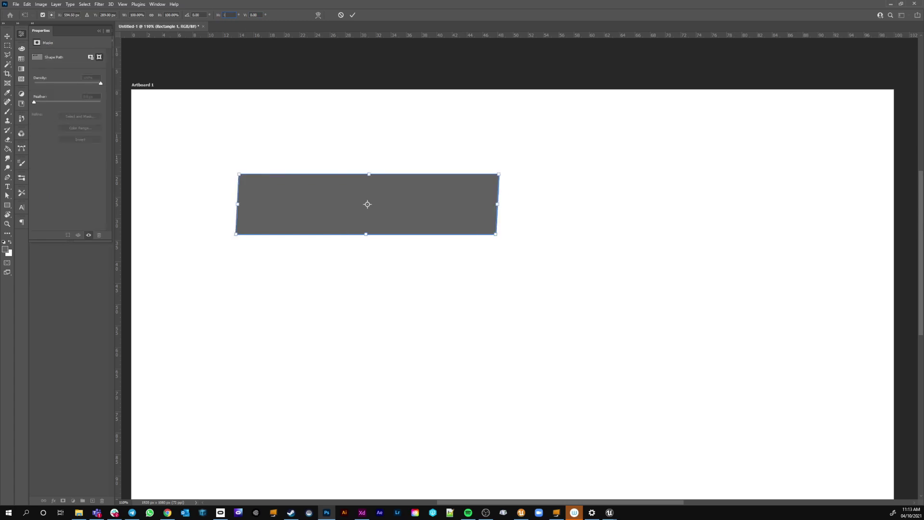
pyautogui.press('BackSpace')
pyautogui.write('45')
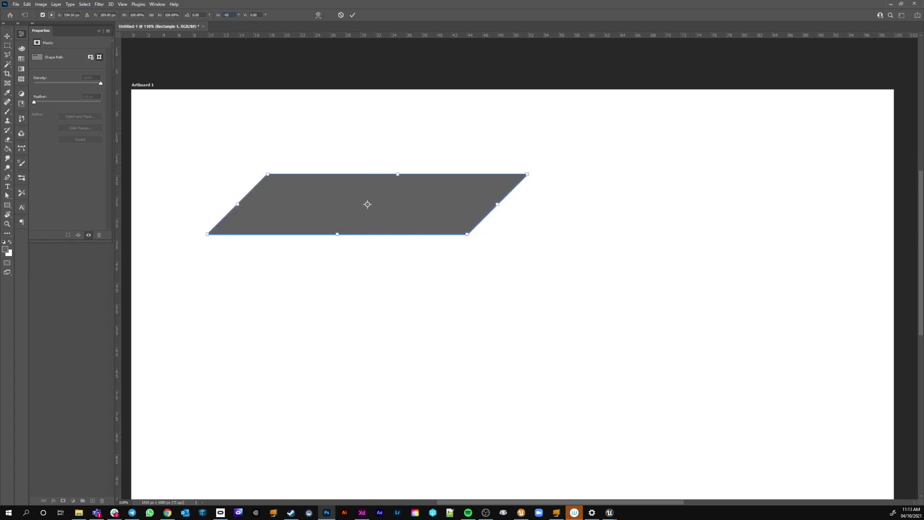
pyautogui.click(7, 36)
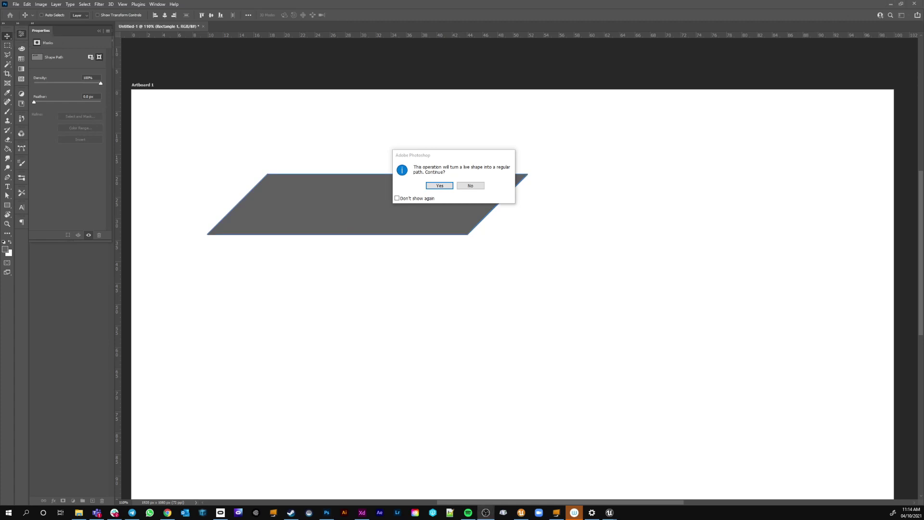
# Step: Convert the shape to a regular path, show Layers, and nudge the parallelogram into place
pyautogui.click(433, 187)
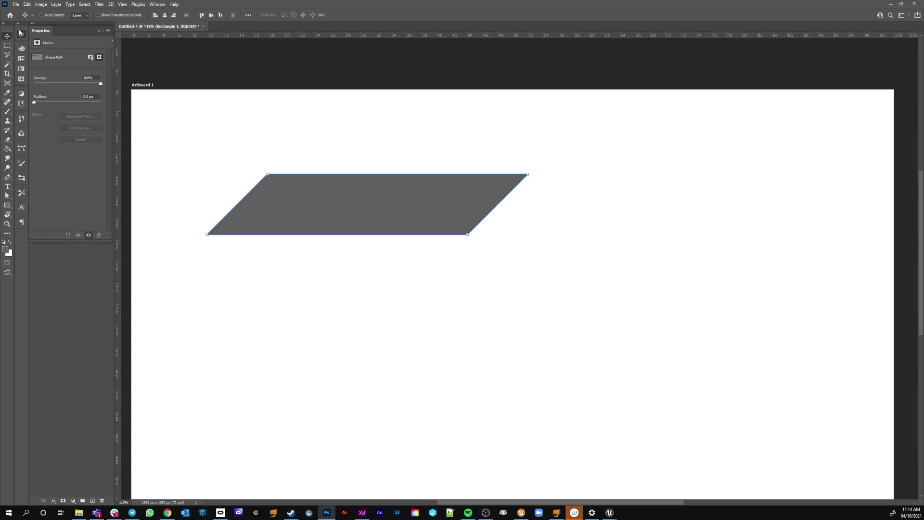
pyautogui.click(98, 31)
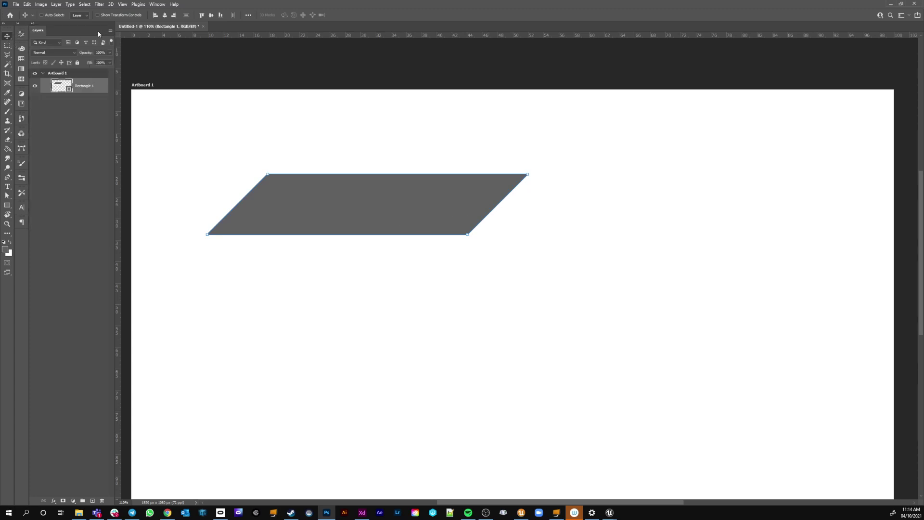
pyautogui.press('ctrl')
pyautogui.moveTo(335, 211); pyautogui.dragTo(358, 206)
pyautogui.scroll(5, 325, 210)
pyautogui.scroll(3, 325, 211)
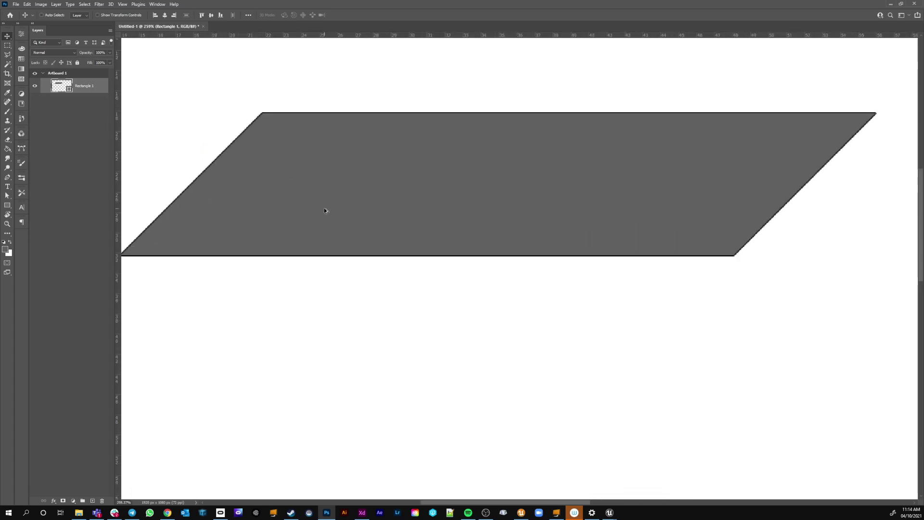
pyautogui.scroll(-2, 326, 211)
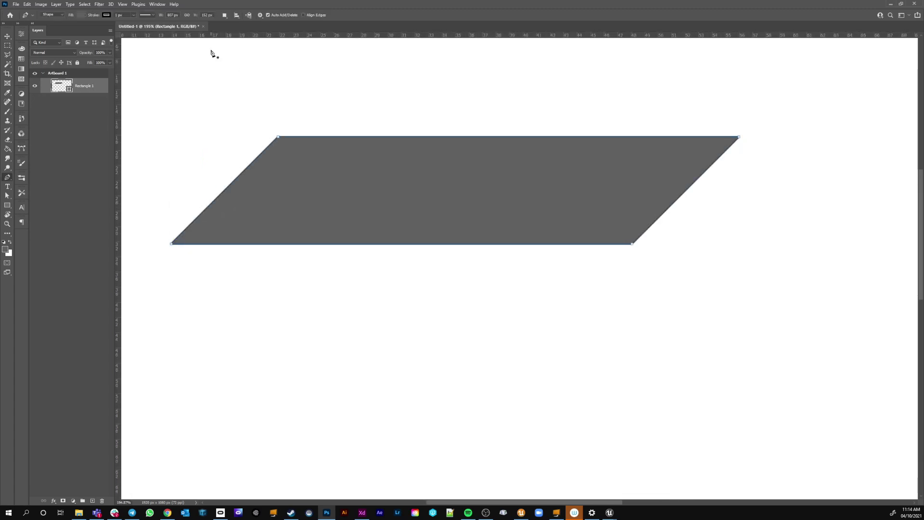
# Step: Set the parallelogram's stroke colour to none in the Pen options bar
pyautogui.click(7, 180)
pyautogui.click(80, 15)
pyautogui.click(63, 31)
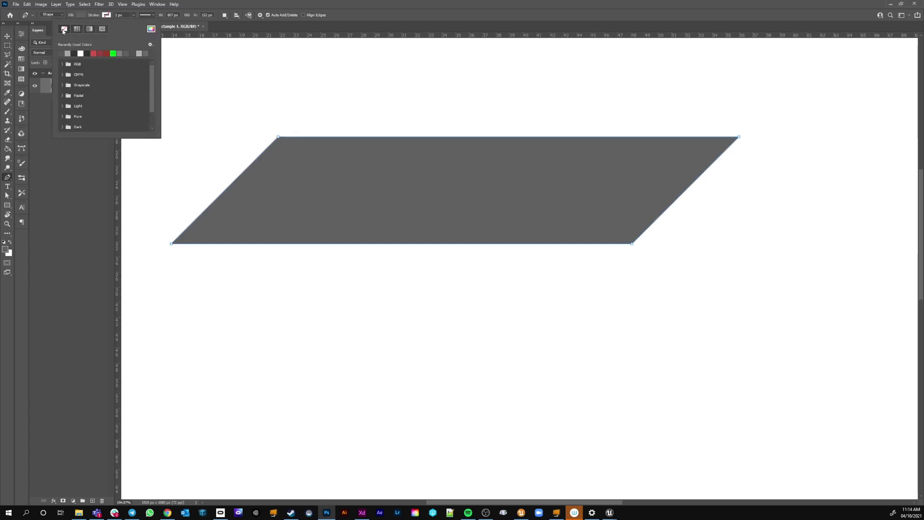
pyautogui.click(31, 33)
pyautogui.press('v')
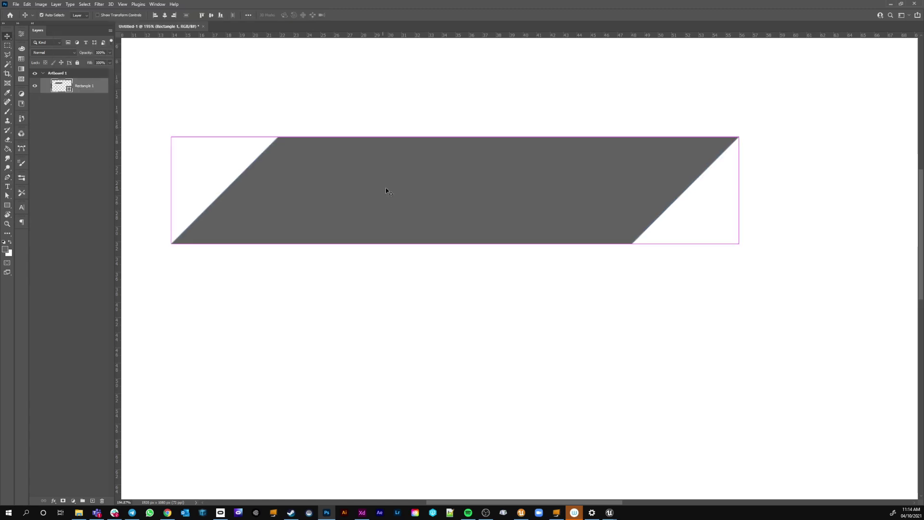
# Step: Alt-drag a duplicate, Rectangle 1 copy, directly below the original parallelogram
pyautogui.scroll(-1, 381, 193)
pyautogui.scroll(-5, 377, 190)
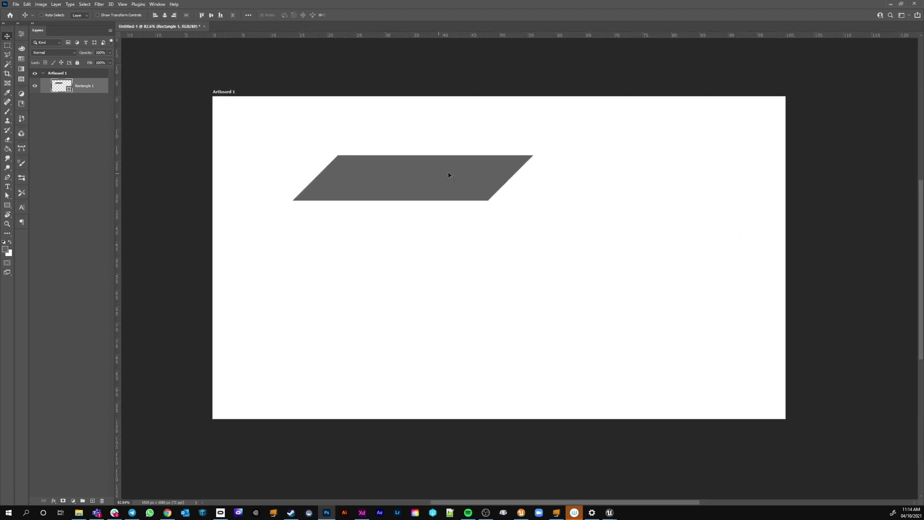
pyautogui.moveTo(411, 146); pyautogui.dragTo(402, 292)
pyautogui.moveTo(406, 263); pyautogui.dragTo(407, 351)
# Step: Undo the duplicates and hide the original parallelogram's Stroke effect
pyautogui.hotkey('ctrl', 'z')
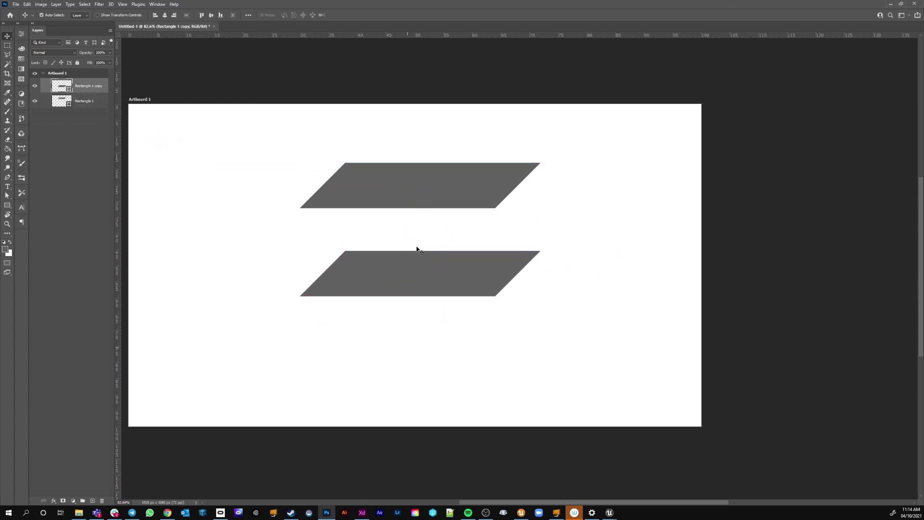
pyautogui.press('z')
pyautogui.hotkey('ctrl', 'z')
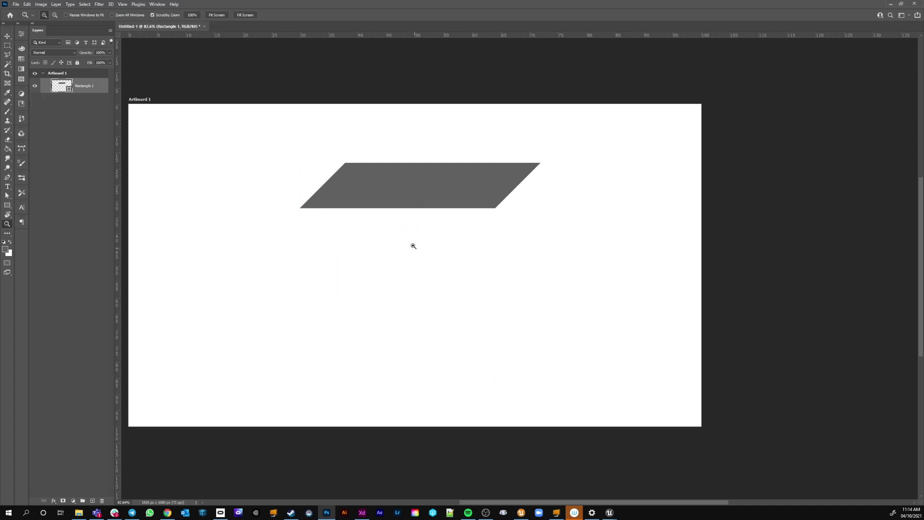
pyautogui.press('v')
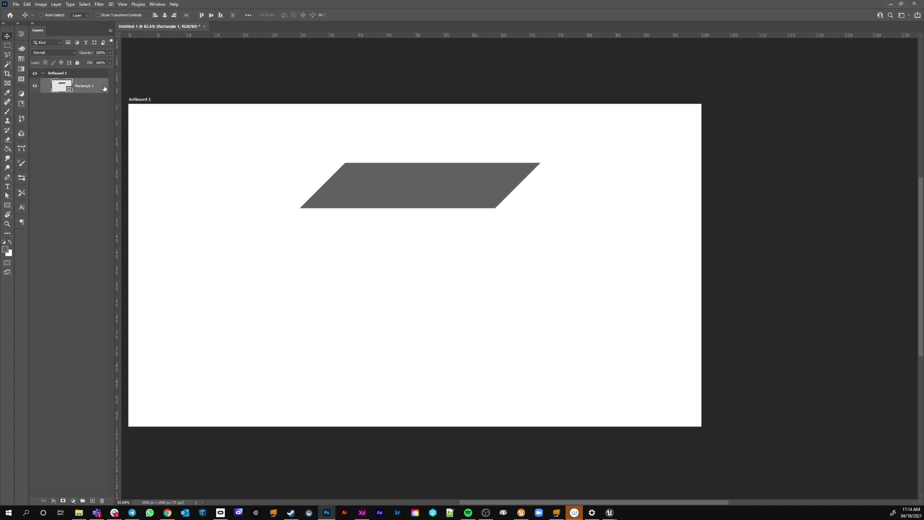
pyautogui.press('h')
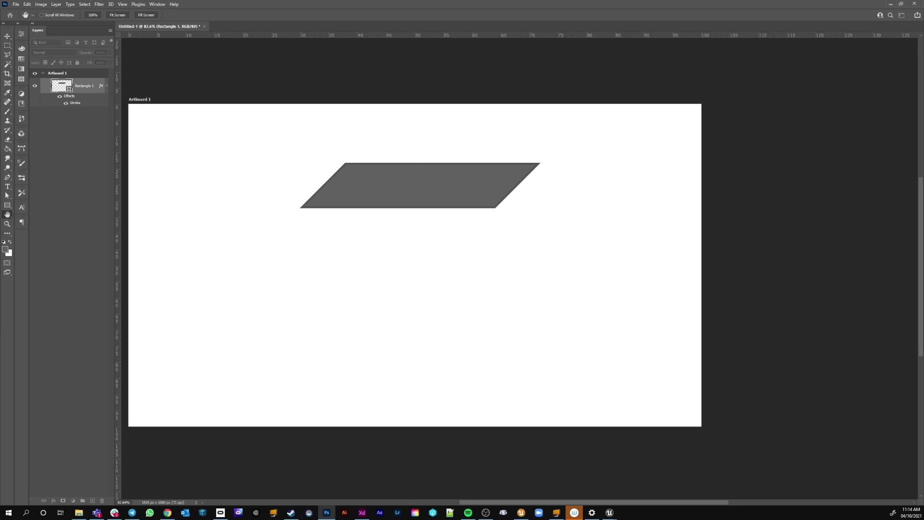
pyautogui.click(65, 103)
# Step: Give the parallelogram a grey 4 px stroke aligned to the inside
pyautogui.press('v')
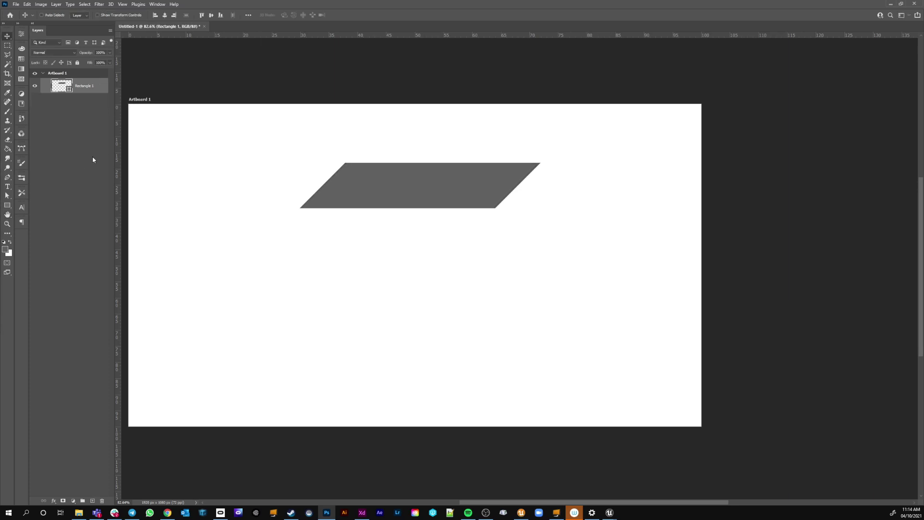
pyautogui.press('p')
pyautogui.click(106, 15)
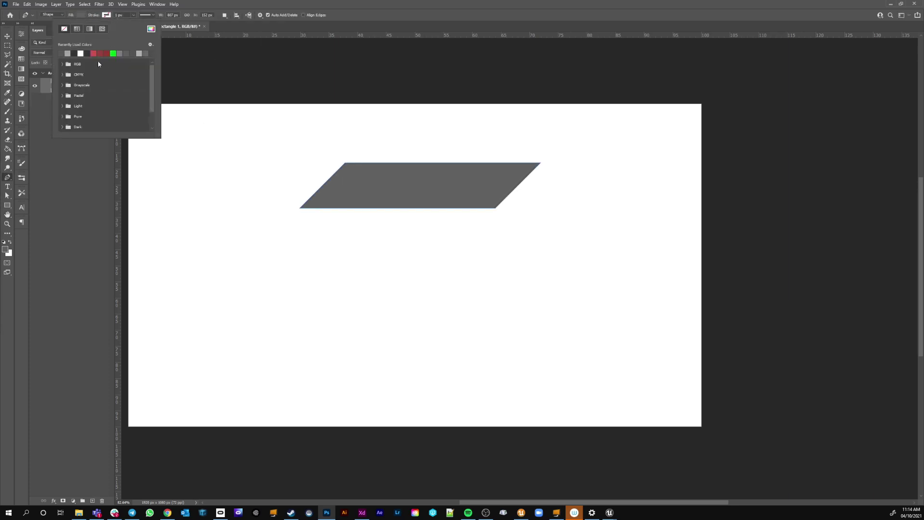
pyautogui.click(145, 52)
pyautogui.click(119, 15)
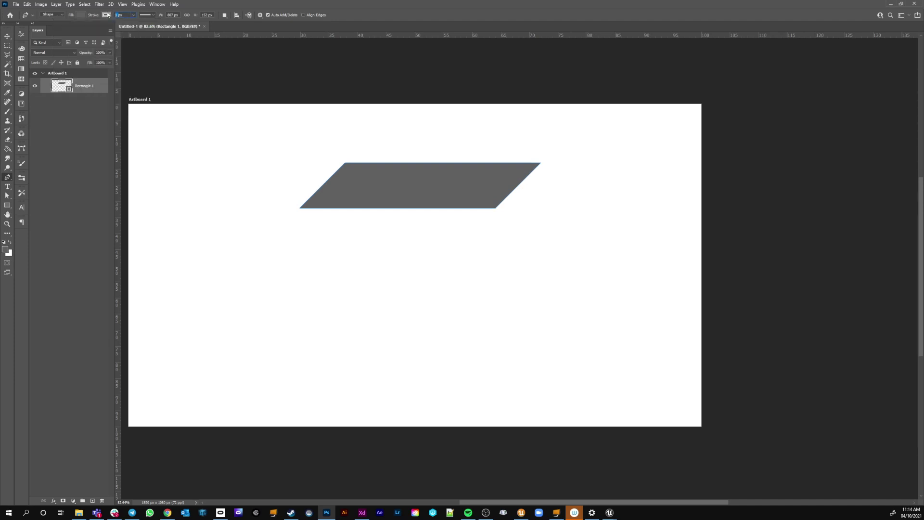
pyautogui.write('4')
pyautogui.press('Return')
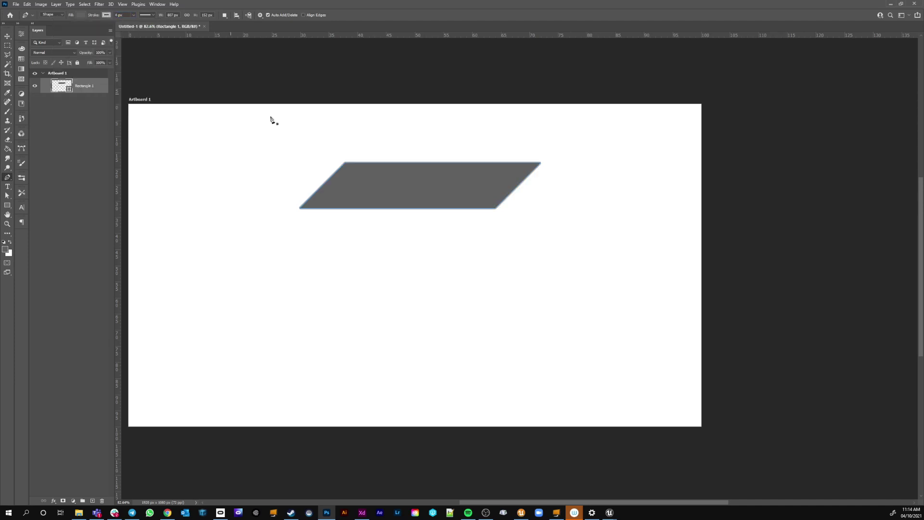
pyautogui.click(149, 15)
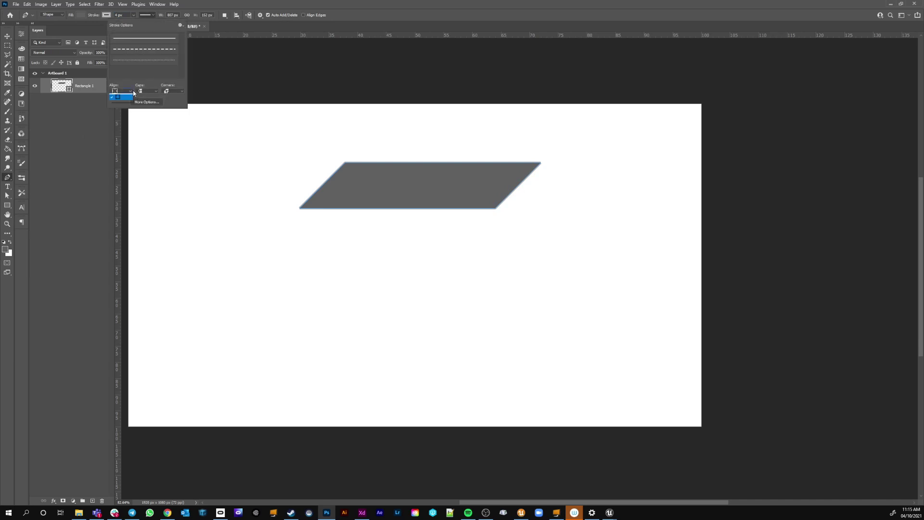
pyautogui.click(124, 97)
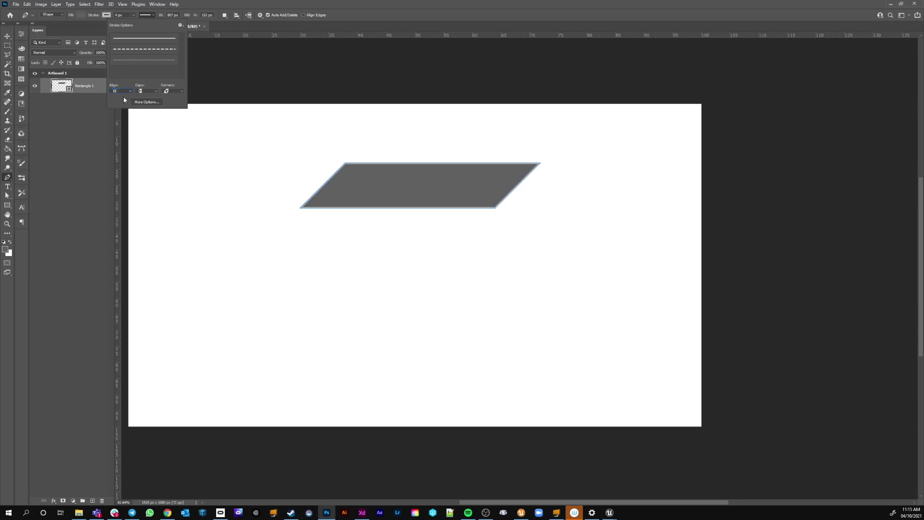
pyautogui.click(8, 37)
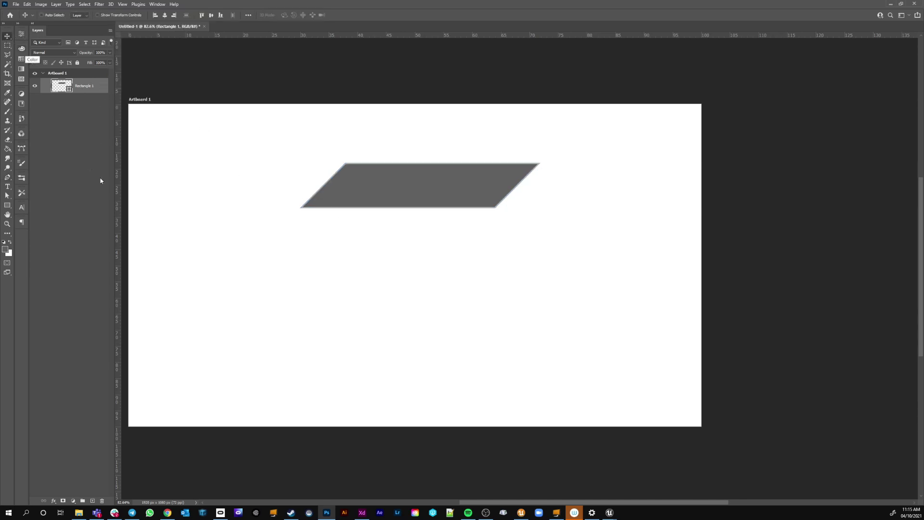
# Step: Add a new layer and fill the whole artboard with grey
pyautogui.click(92, 500)
pyautogui.hotkey('ctrl', 'a')
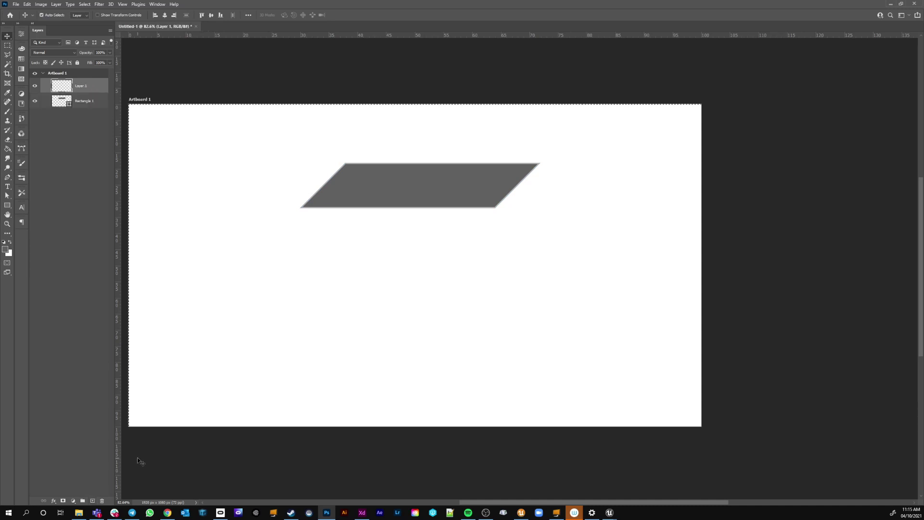
pyautogui.hotkey('alt', 'BackSpace')
pyautogui.press('x')
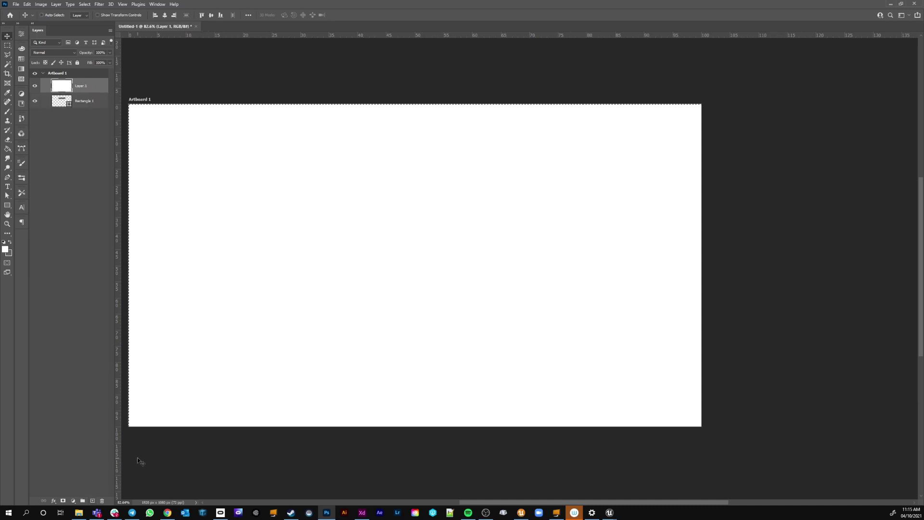
pyautogui.hotkey('ctrl', 'BackSpace')
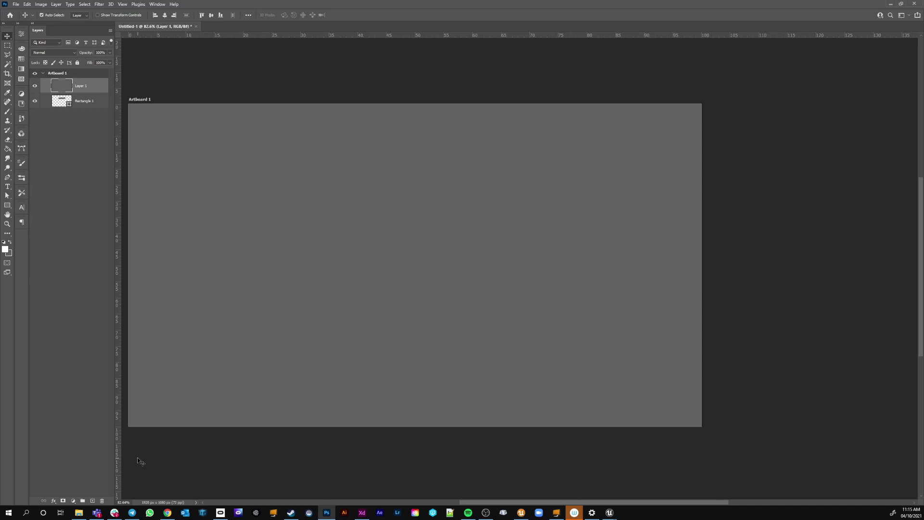
# Step: Move the grey layer beneath Rectangle 1, lock it, and reselect the parallelogram layer
pyautogui.hotkey('ctrl', '[')
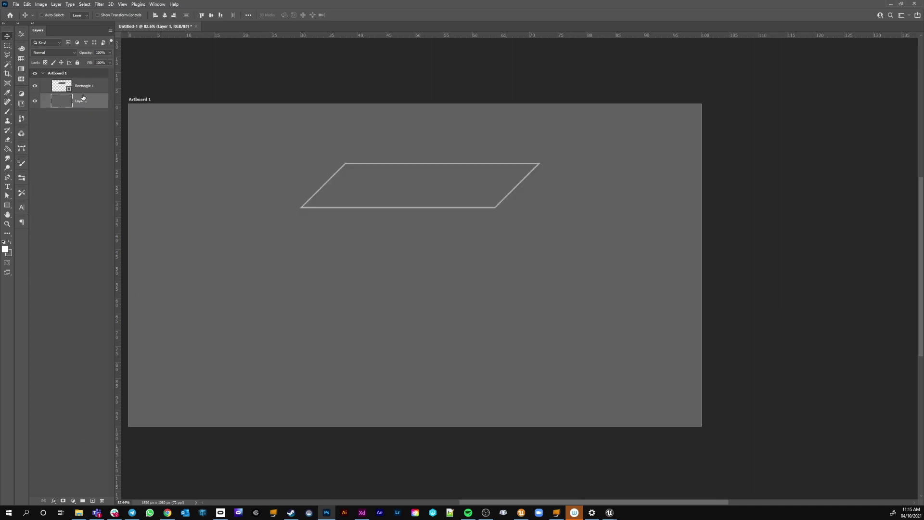
pyautogui.click(78, 63)
pyautogui.click(87, 90)
pyautogui.press('p')
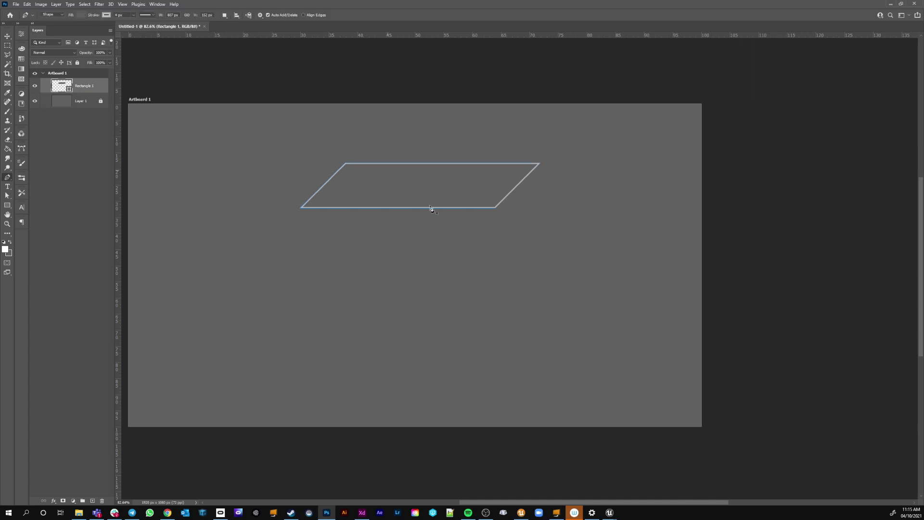
# Step: Fill the parallelogram with RGB 138,138,138 grey and nudge it slightly lower-left
pyautogui.click(80, 14)
pyautogui.click(125, 29)
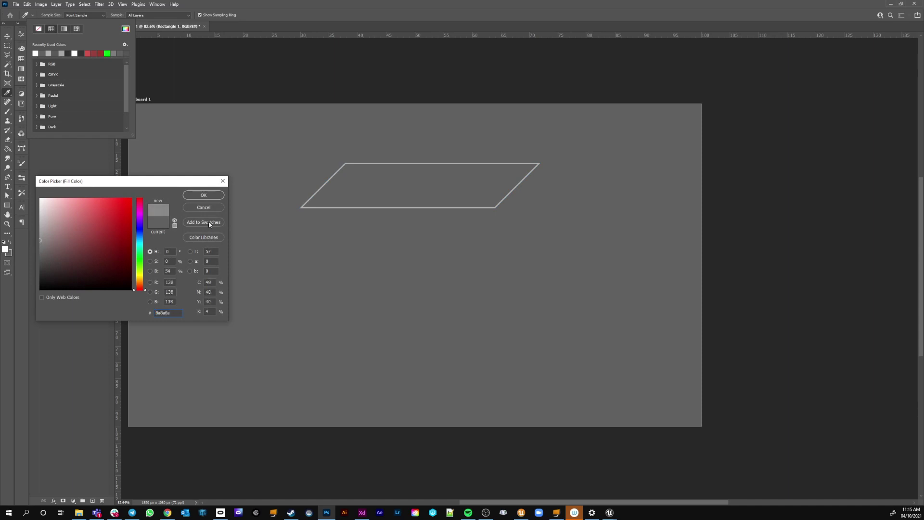
pyautogui.click(203, 195)
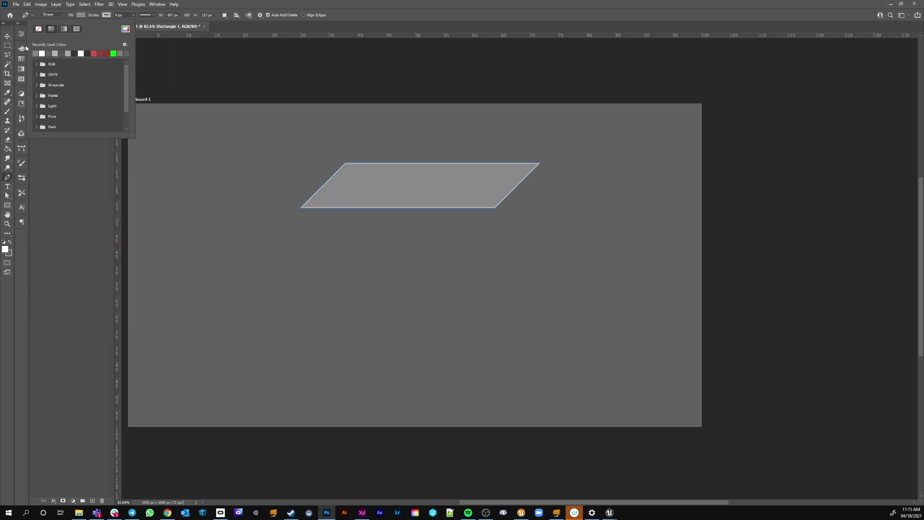
pyautogui.press('Escape')
pyautogui.press('v')
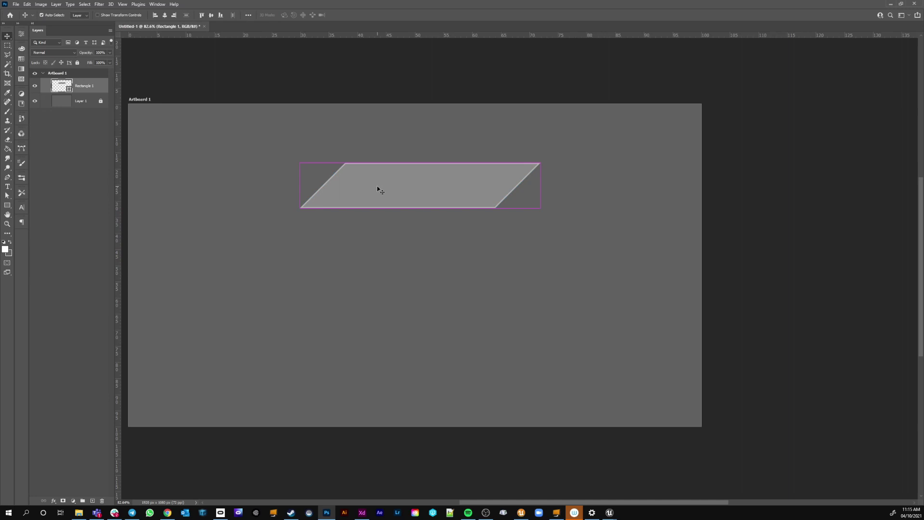
pyautogui.moveTo(392, 188); pyautogui.dragTo(378, 199)
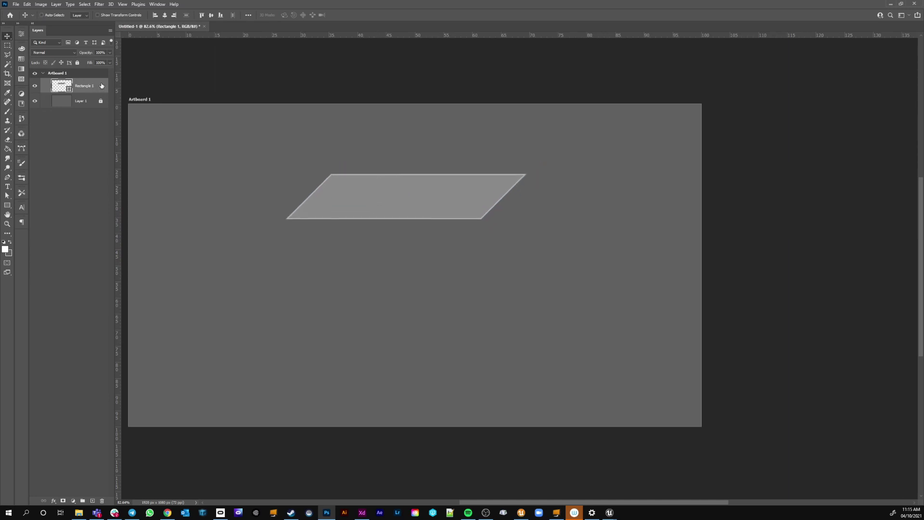
# Step: Add an Inner Shadow to Rectangle 1 at 11% opacity and 21 px size
pyautogui.press('h')
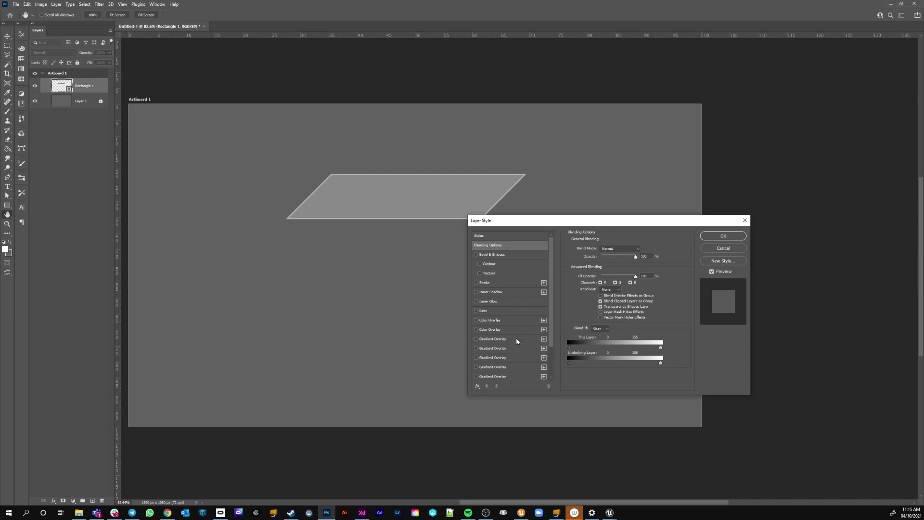
pyautogui.click(475, 291)
pyautogui.click(496, 292)
pyautogui.moveTo(598, 297); pyautogui.dragTo(602, 297)
pyautogui.moveTo(608, 262); pyautogui.dragTo(599, 261)
pyautogui.moveTo(601, 296); pyautogui.dragTo(602, 298)
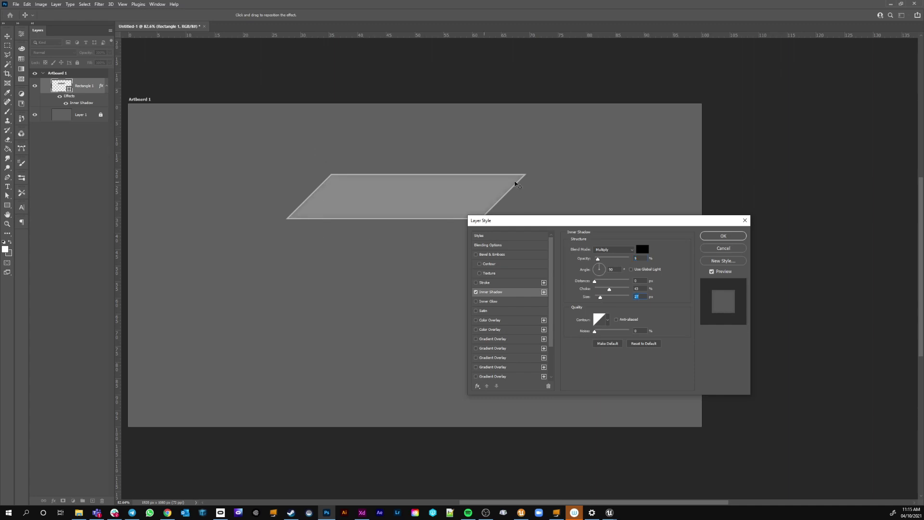
# Step: Add a black (000000) Inner Glow with size 35
pyautogui.click(476, 302)
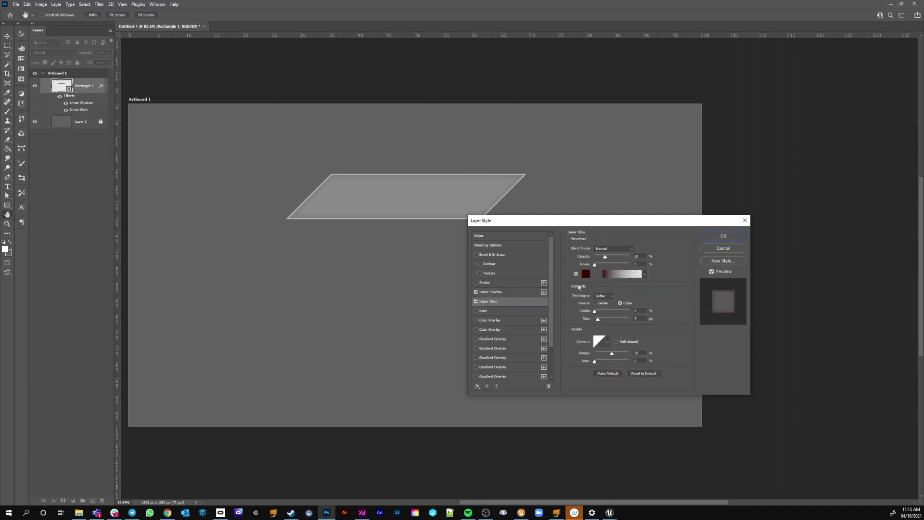
pyautogui.click(586, 274)
pyautogui.write('000000')
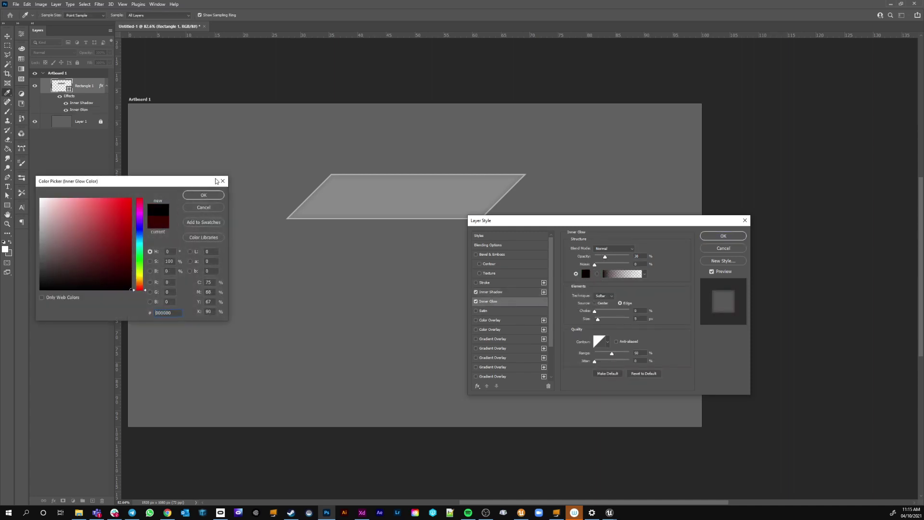
pyautogui.click(210, 195)
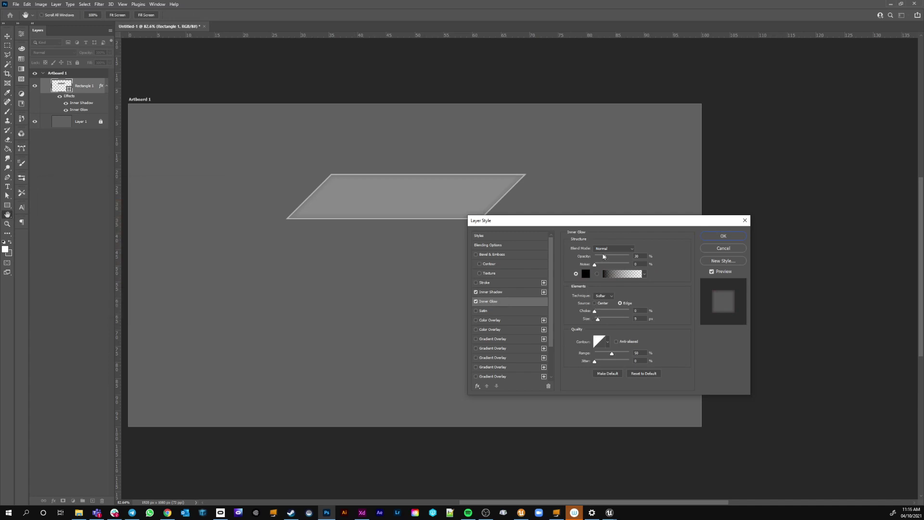
pyautogui.moveTo(602, 320); pyautogui.dragTo(604, 320)
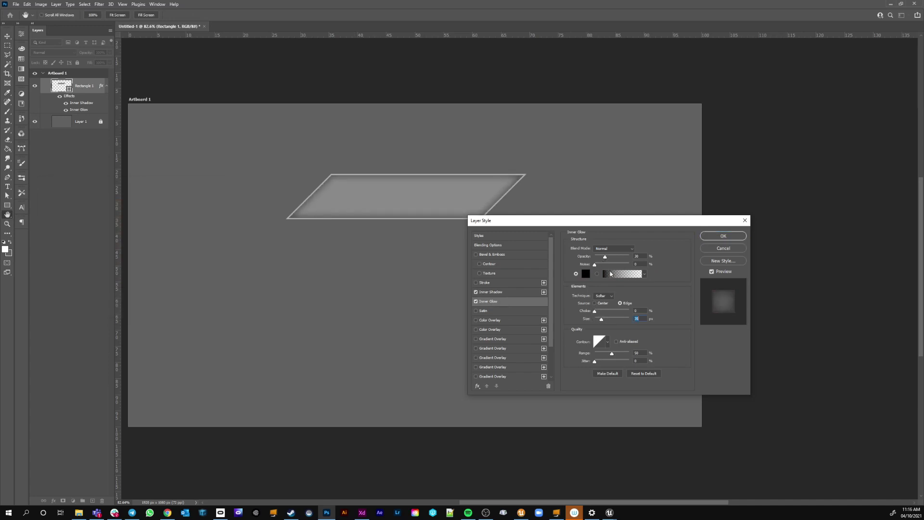
# Step: Turn the Inner Shadow angle toward the lower-left and reduce its distance to 1 px
pyautogui.click(503, 291)
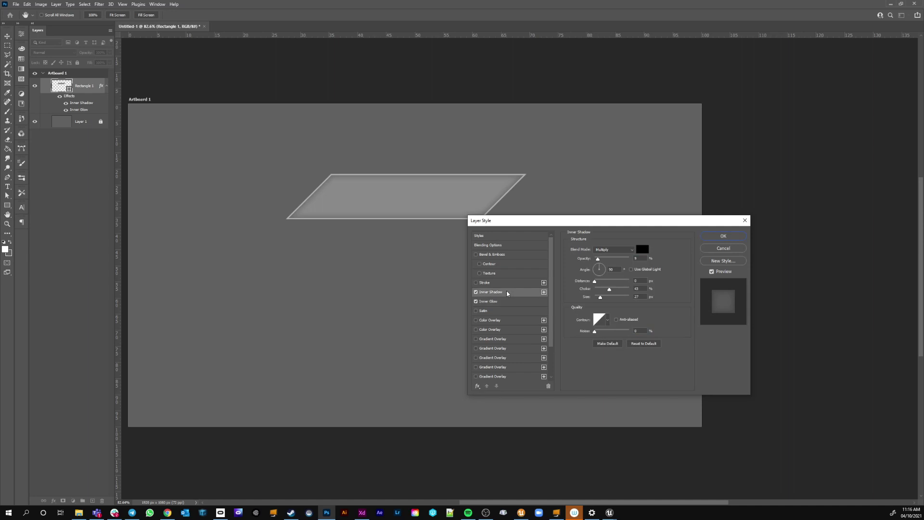
pyautogui.click(601, 265)
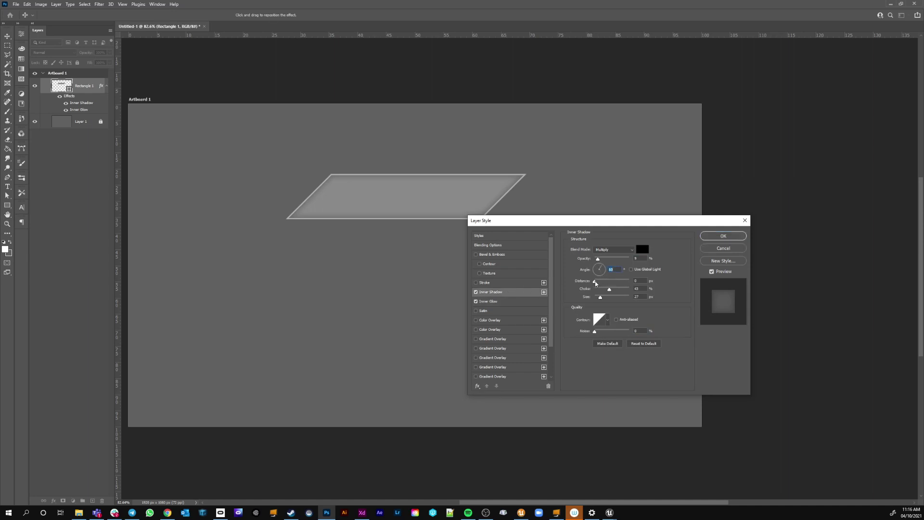
pyautogui.moveTo(595, 283); pyautogui.dragTo(603, 284)
pyautogui.click(605, 270)
pyautogui.click(592, 268)
pyautogui.click(605, 268)
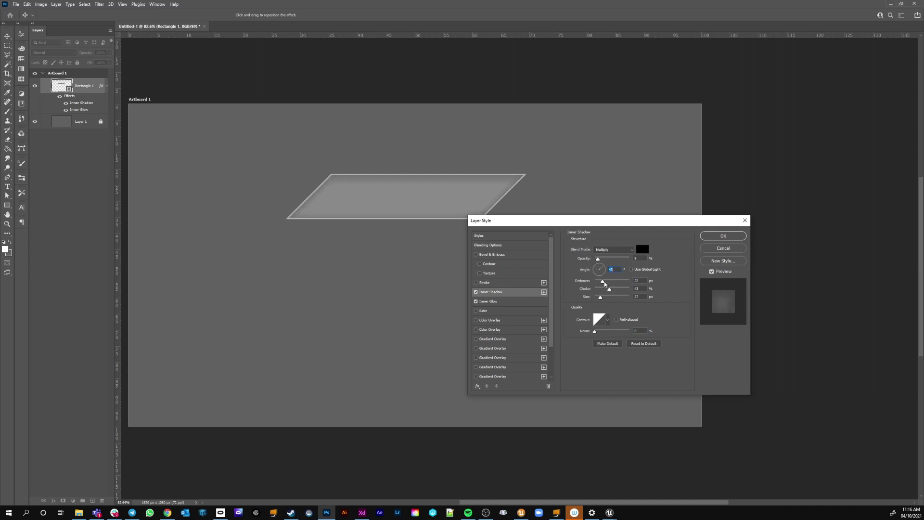
pyautogui.moveTo(605, 284); pyautogui.dragTo(596, 259)
pyautogui.press('Down')
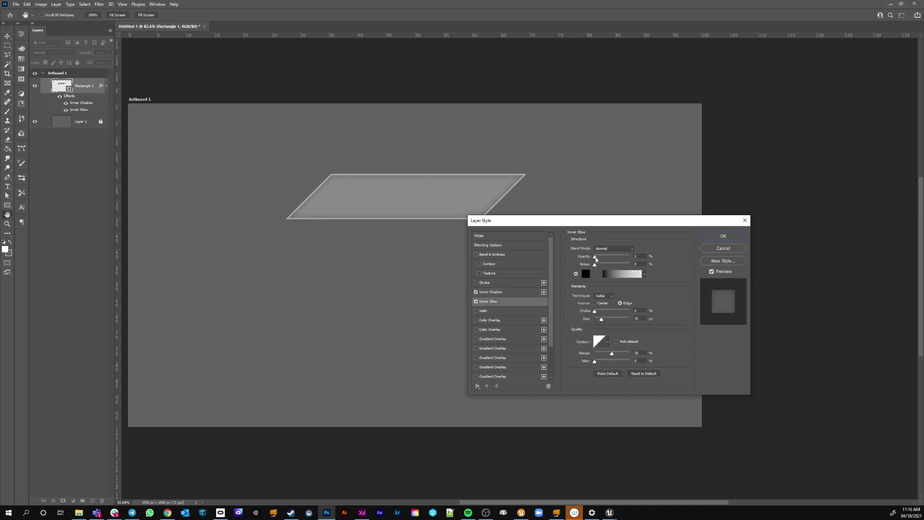
# Step: Disable the inner effects and add a black-to-white Gradient Overlay in Overlay blend mode
pyautogui.click(476, 291)
pyautogui.click(475, 301)
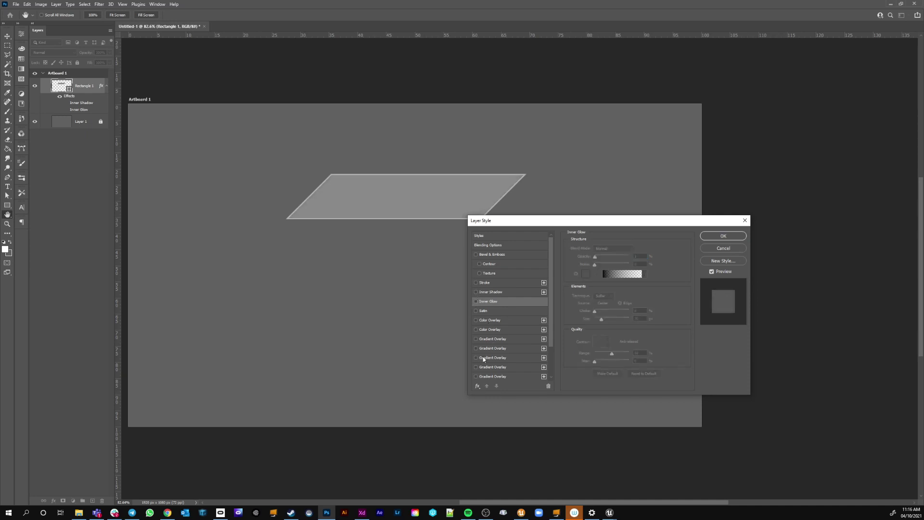
pyautogui.scroll(-3, 484, 359)
pyautogui.click(476, 310)
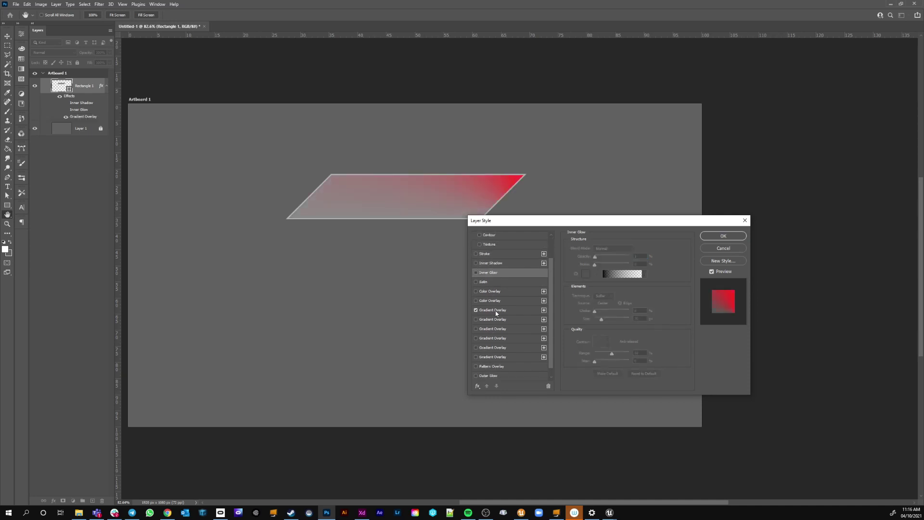
pyautogui.click(498, 311)
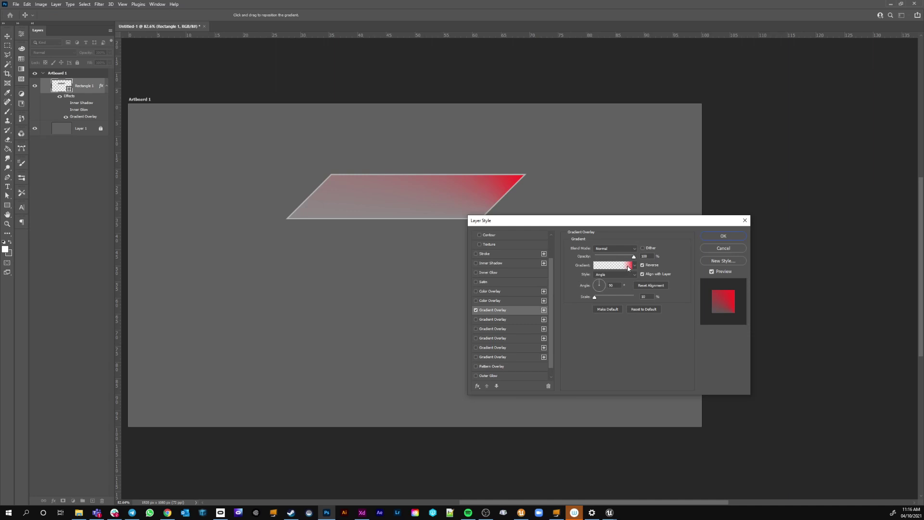
pyautogui.click(621, 266)
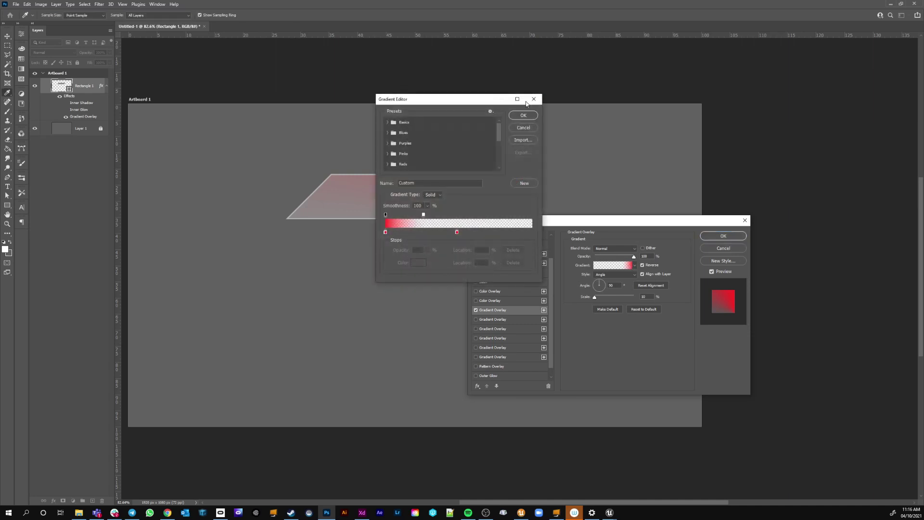
pyautogui.click(388, 123)
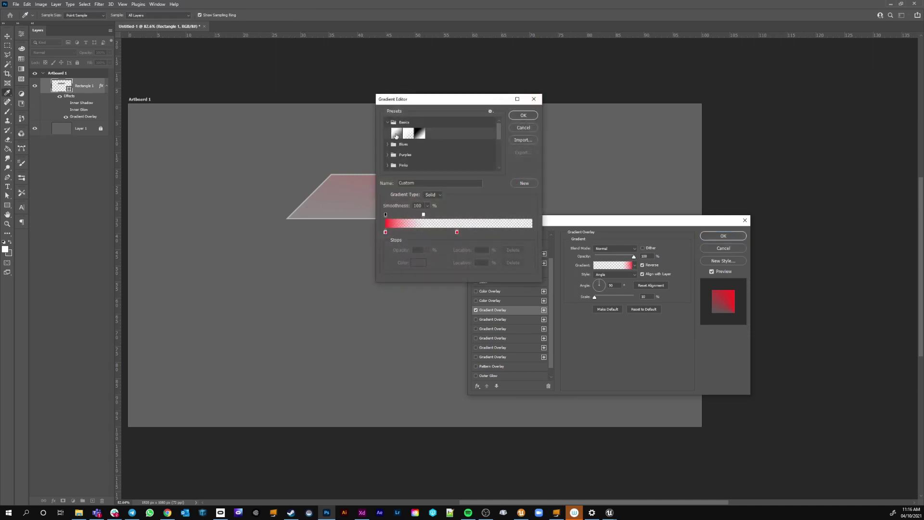
pyautogui.click(420, 133)
pyautogui.click(523, 116)
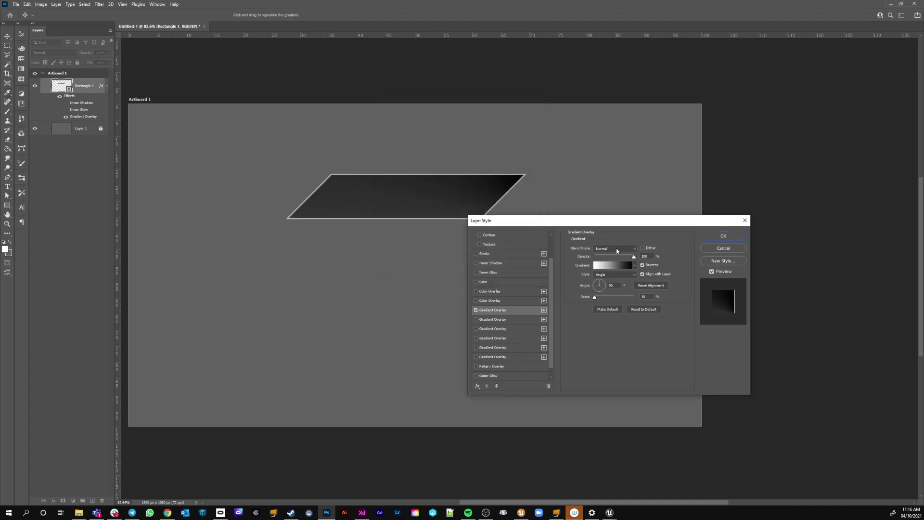
pyautogui.click(625, 248)
pyautogui.click(602, 330)
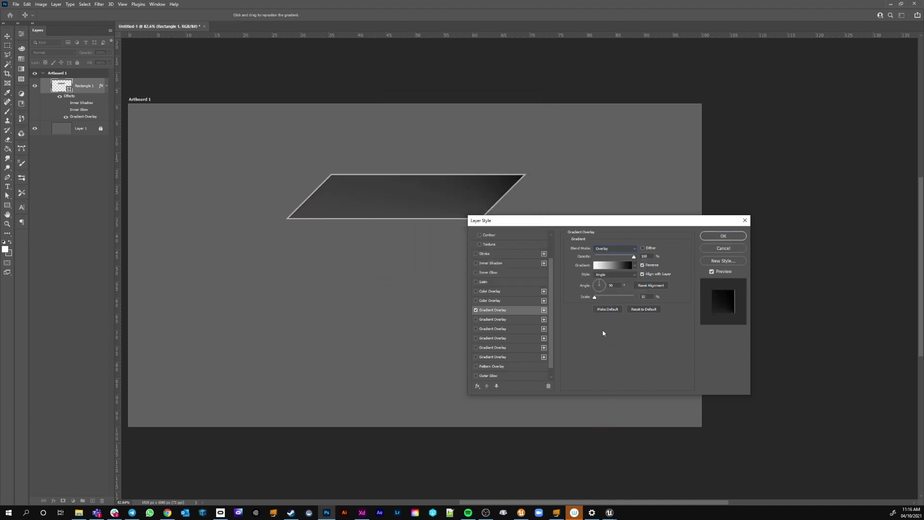
# Step: Experiment with the gradient overlay's opacity, scale and angle, and reposition it across the shape
pyautogui.moveTo(622, 257); pyautogui.dragTo(611, 255)
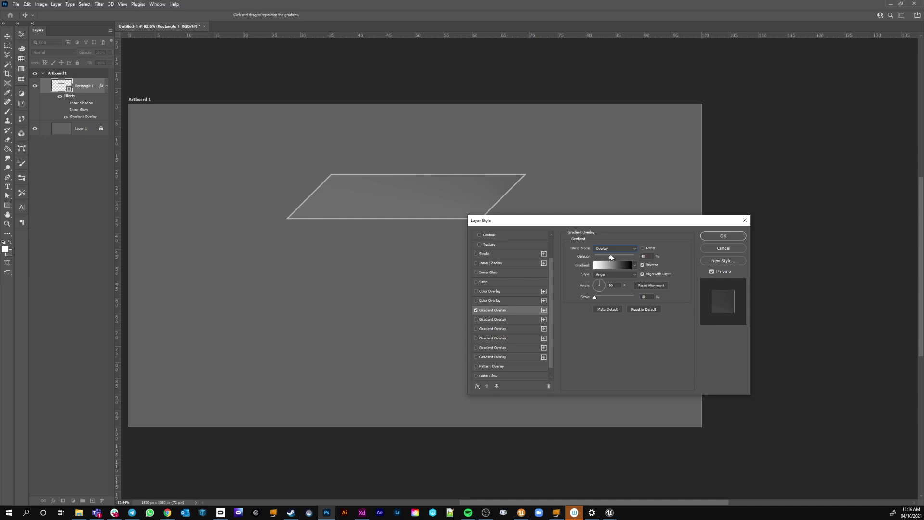
pyautogui.moveTo(595, 297); pyautogui.dragTo(671, 295)
pyautogui.moveTo(602, 283); pyautogui.dragTo(599, 292)
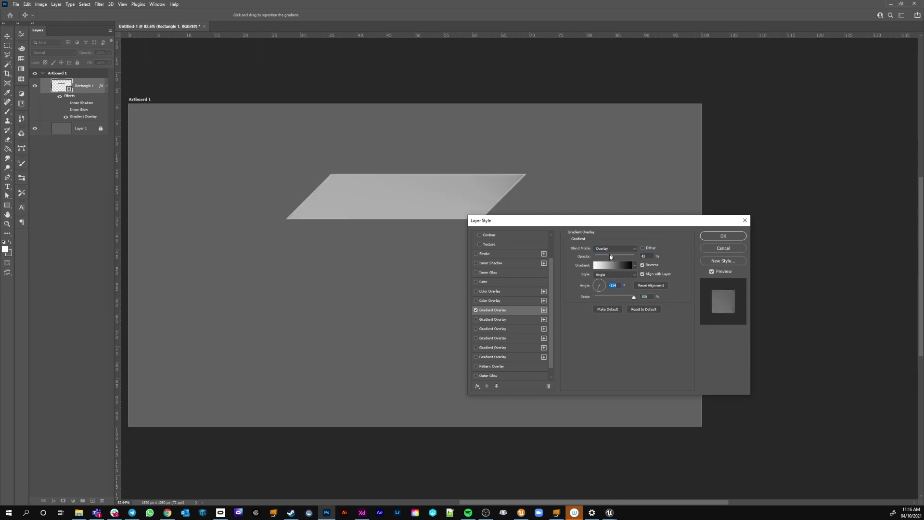
pyautogui.moveTo(610, 256); pyautogui.dragTo(672, 260)
pyautogui.moveTo(634, 296); pyautogui.dragTo(598, 299)
pyautogui.moveTo(633, 256); pyautogui.dragTo(609, 256)
pyautogui.moveTo(598, 299); pyautogui.dragTo(595, 297)
pyautogui.moveTo(377, 210); pyautogui.dragTo(403, 247)
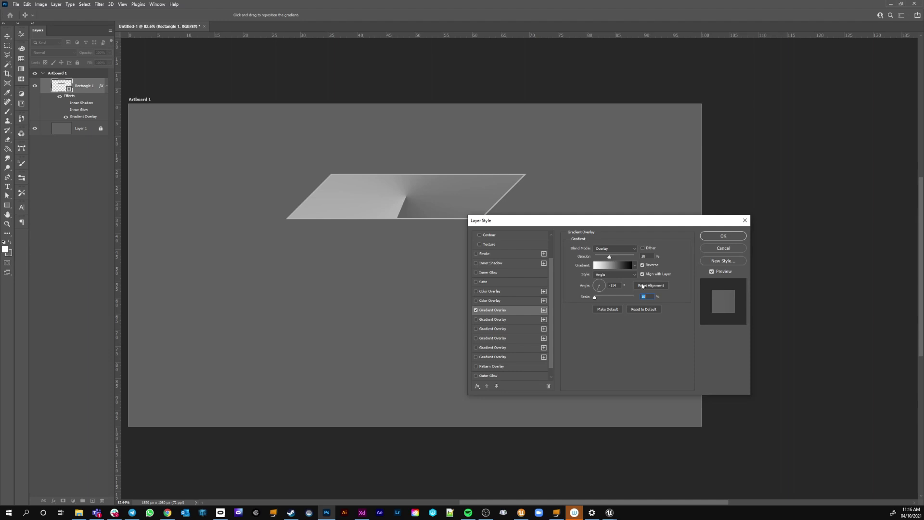
# Step: Set the gradient overlay to Linear, -90° angle, 150% scale and 11% opacity
pyautogui.click(611, 275)
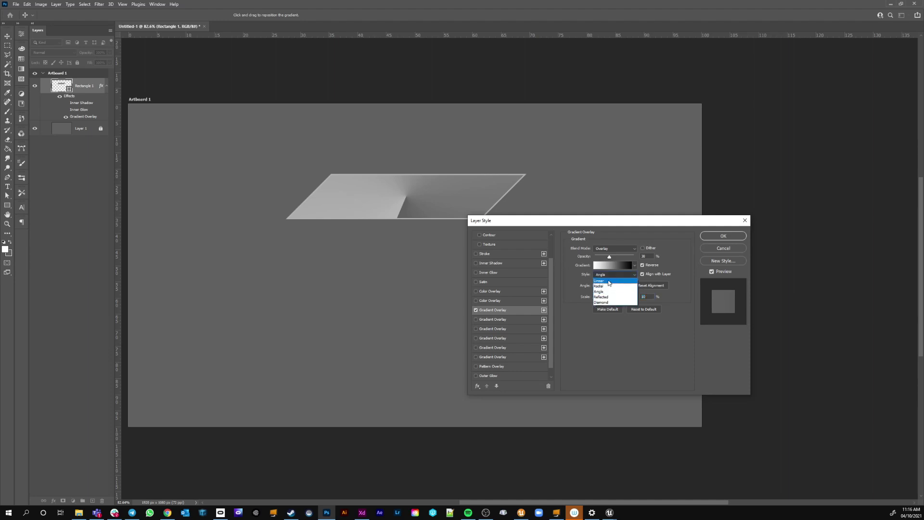
pyautogui.click(609, 282)
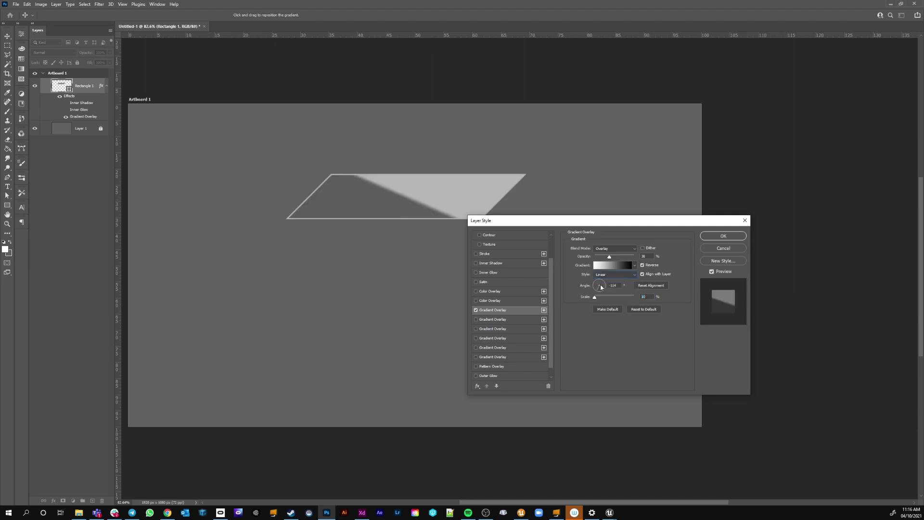
pyautogui.moveTo(595, 297); pyautogui.dragTo(633, 300)
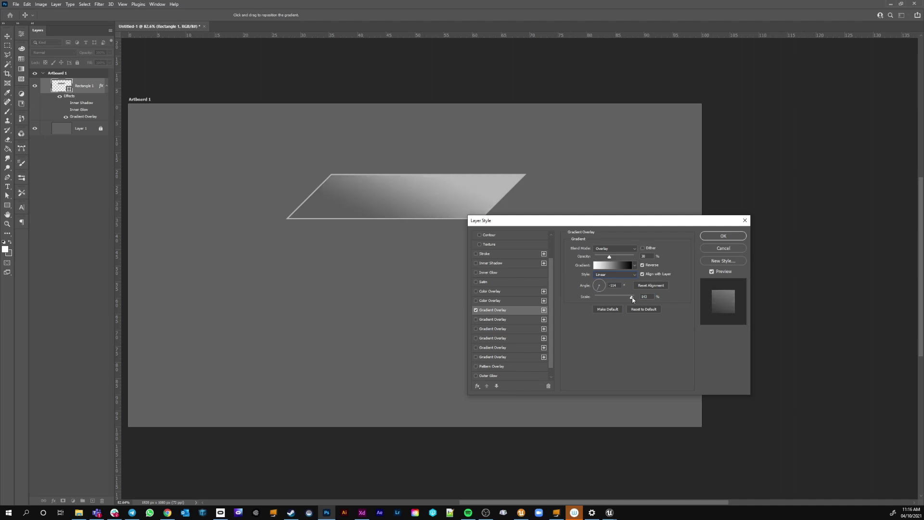
pyautogui.moveTo(616, 255); pyautogui.dragTo(601, 257)
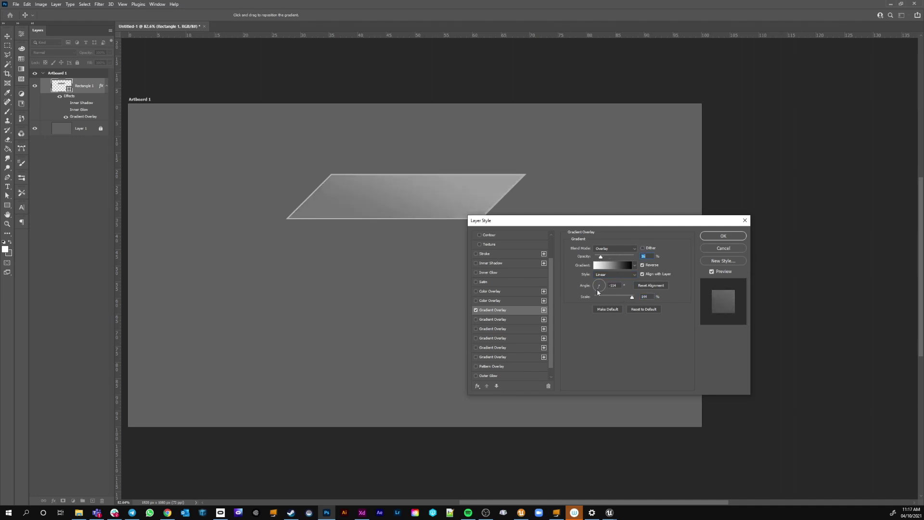
pyautogui.click(599, 292)
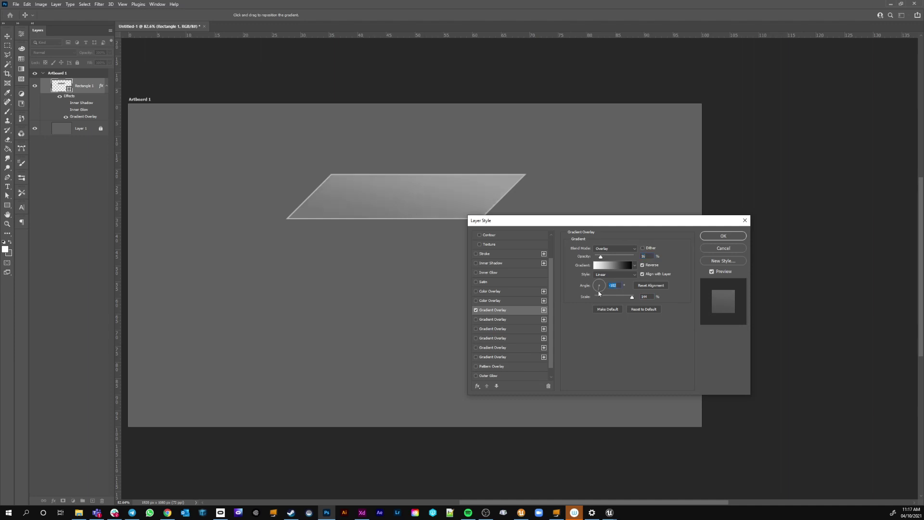
pyautogui.moveTo(632, 296); pyautogui.dragTo(680, 297)
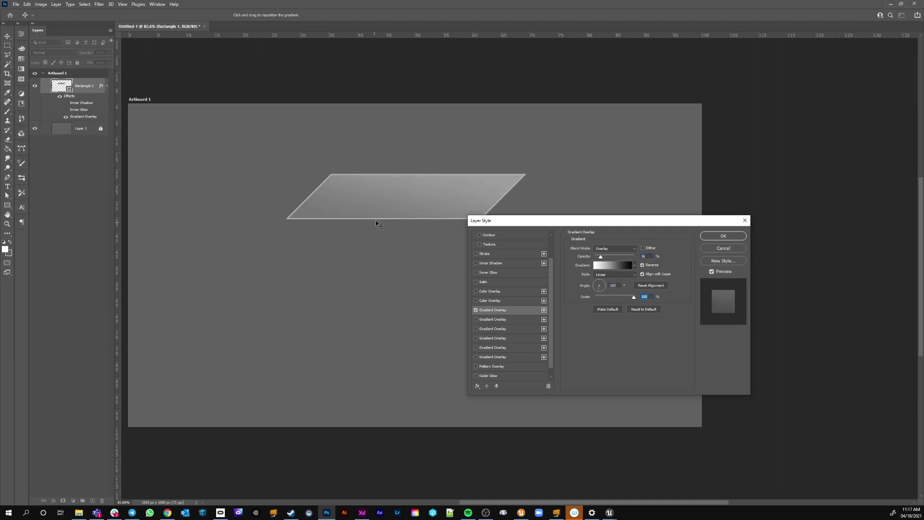
pyautogui.click(599, 292)
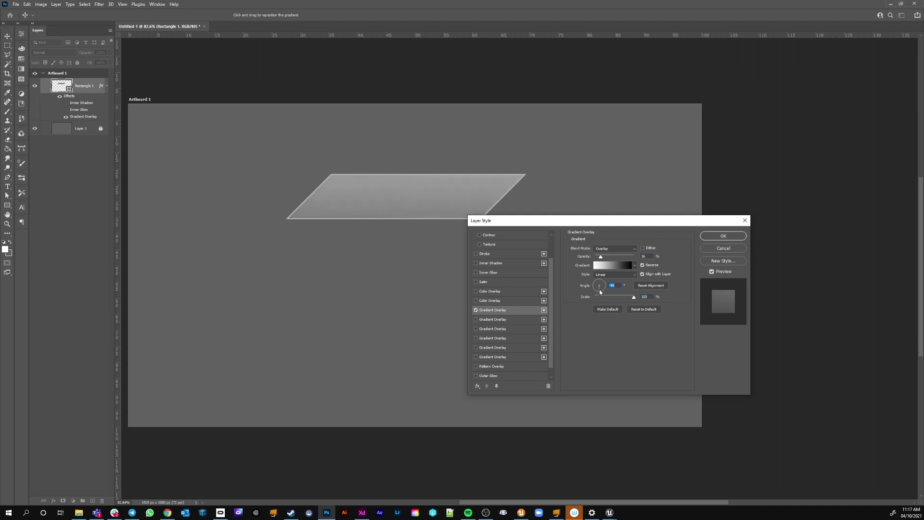
pyautogui.moveTo(600, 256); pyautogui.dragTo(599, 257)
# Step: Add a Drop Shadow with a 10 px distance
pyautogui.scroll(-1, 484, 368)
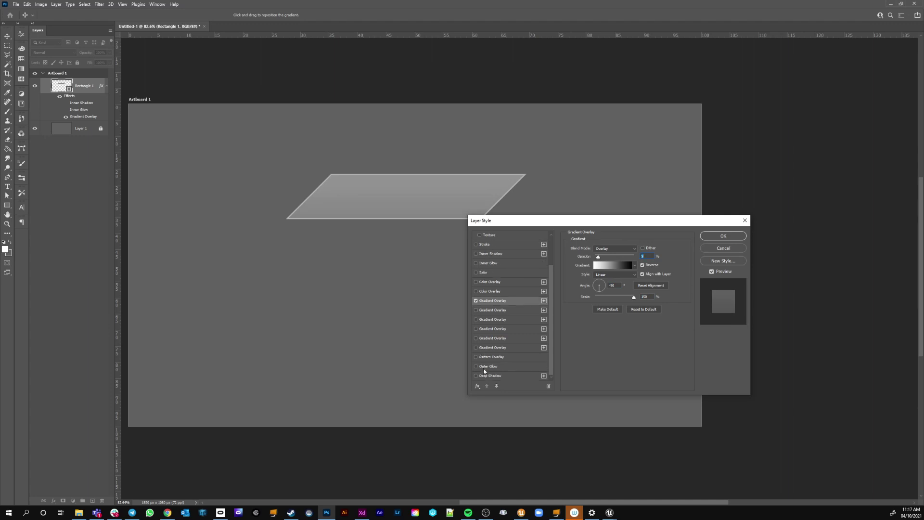
pyautogui.click(476, 376)
pyautogui.click(492, 376)
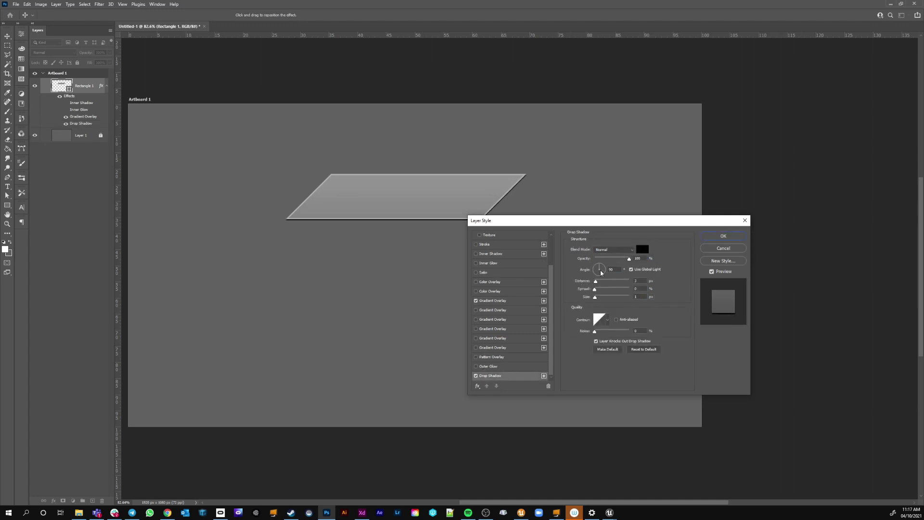
pyautogui.moveTo(596, 283); pyautogui.dragTo(598, 261)
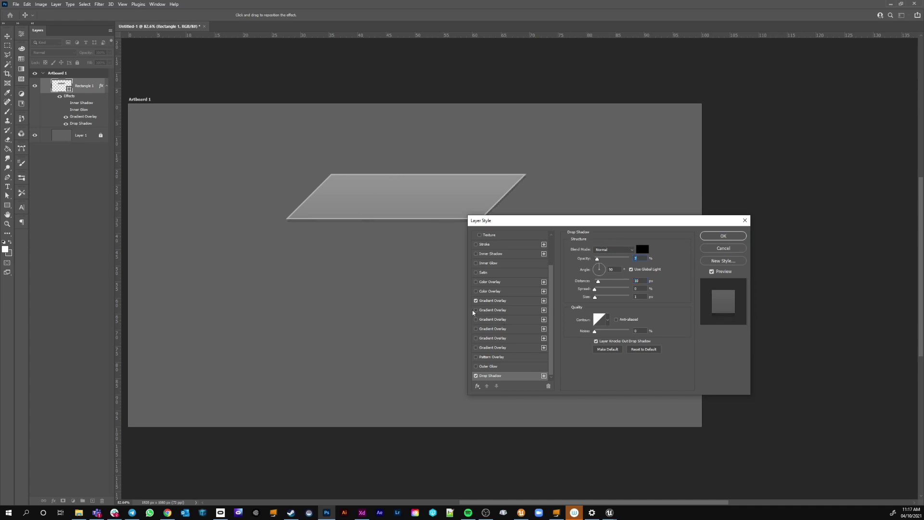
# Step: Add a second Gradient Overlay at 41% opacity and apply the layer style
pyautogui.click(543, 300)
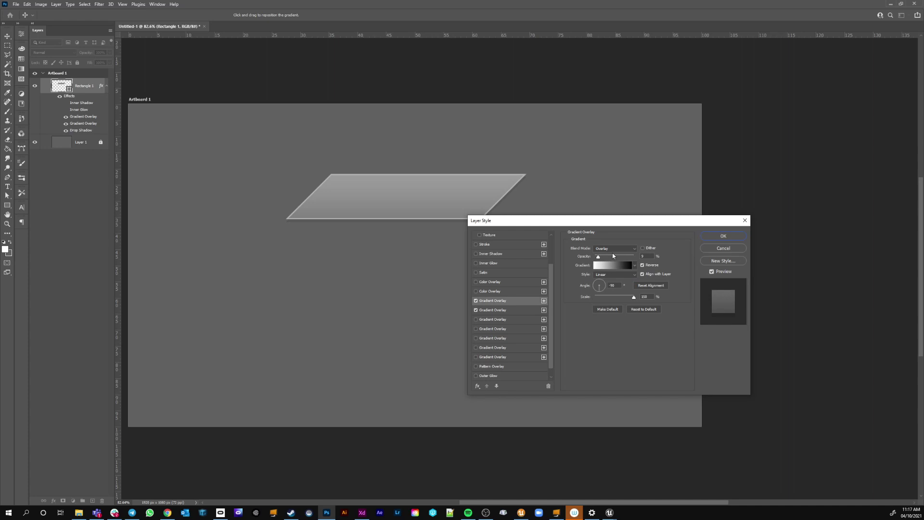
pyautogui.moveTo(593, 255)
pyautogui.mouseDown()
pyautogui.moveTo(638, 257)
pyautogui.moveTo(603, 259)
pyautogui.mouseUp()
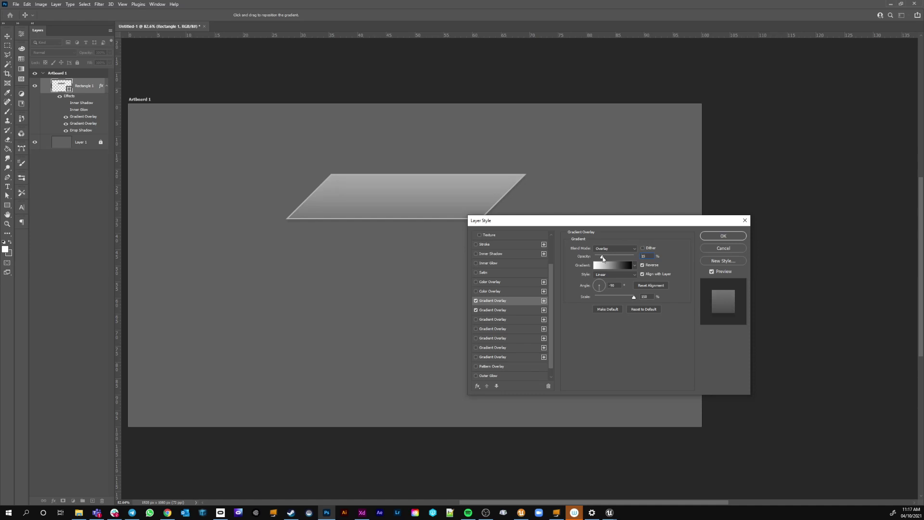
pyautogui.click(723, 236)
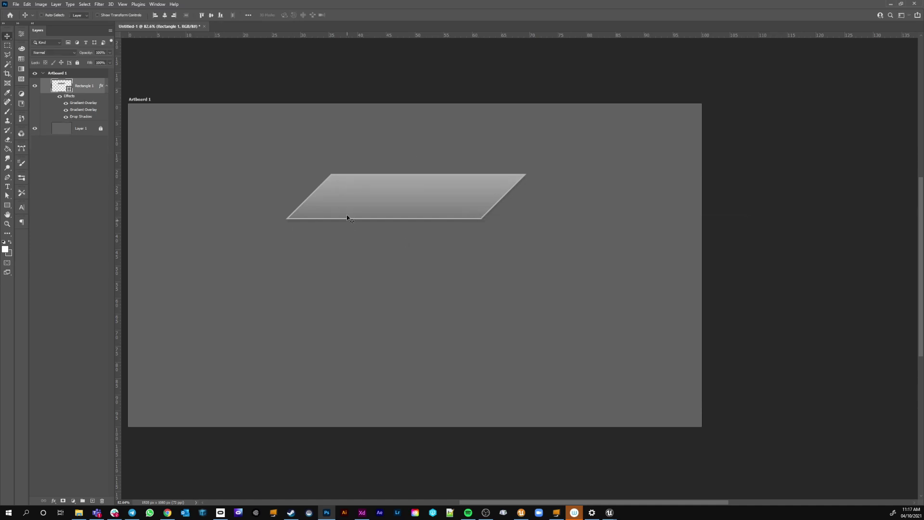
# Step: Try pale pink and then dark red fills on the parallelogram
pyautogui.doubleClick(61, 87)
pyautogui.click(122, 206)
pyautogui.click(124, 250)
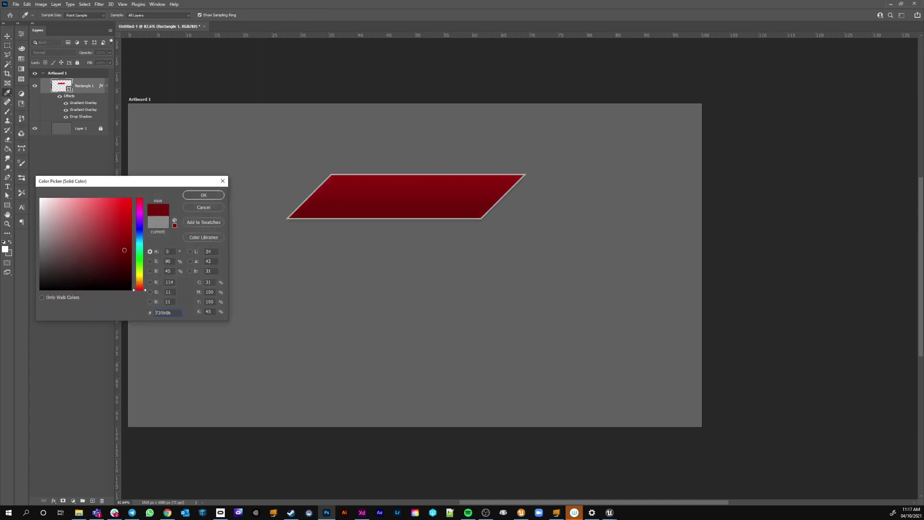
pyautogui.moveTo(125, 250); pyautogui.dragTo(54, 219)
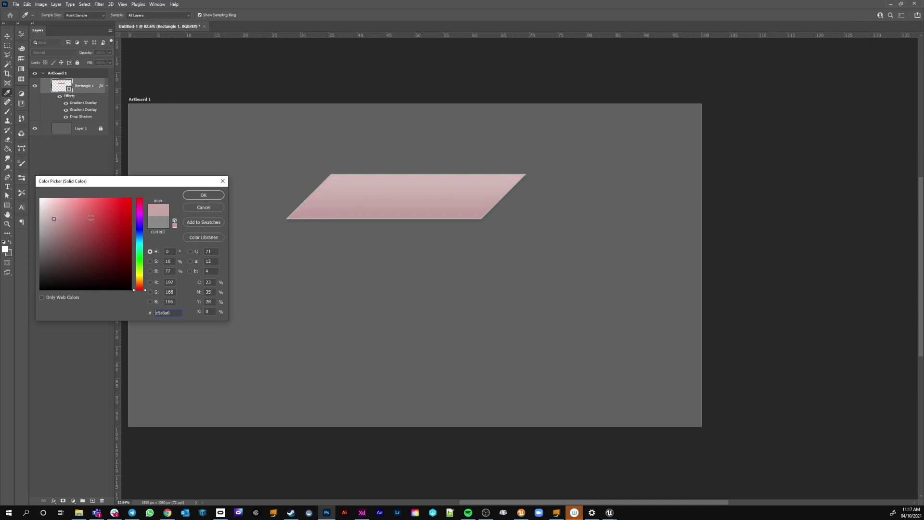
pyautogui.click(203, 195)
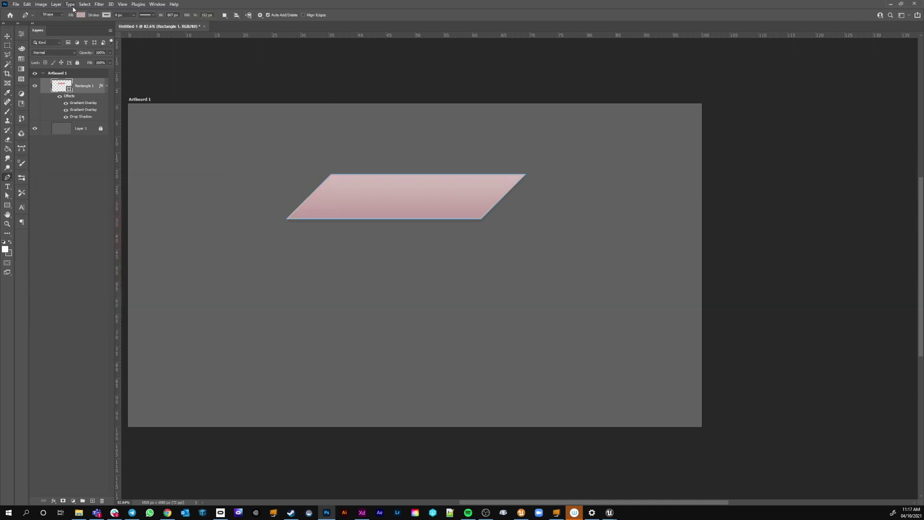
pyautogui.click(82, 16)
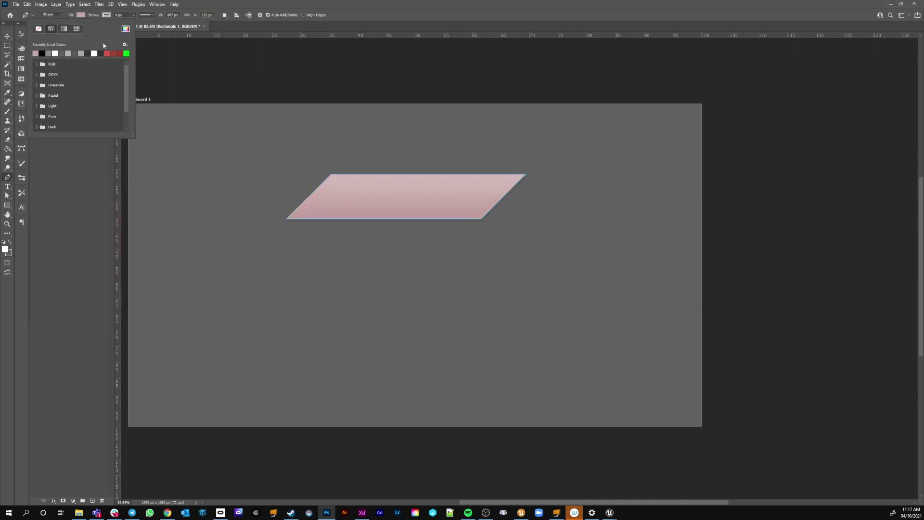
pyautogui.click(125, 28)
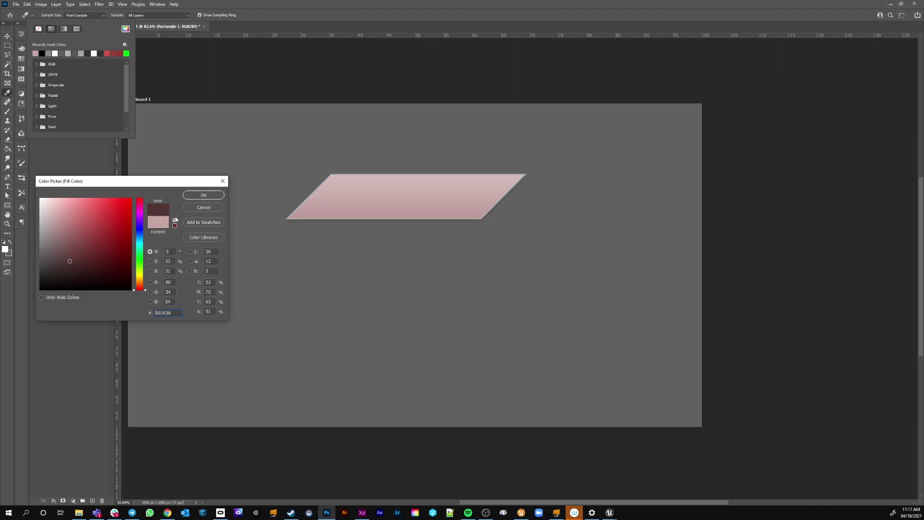
pyautogui.click(204, 195)
pyautogui.click(91, 184)
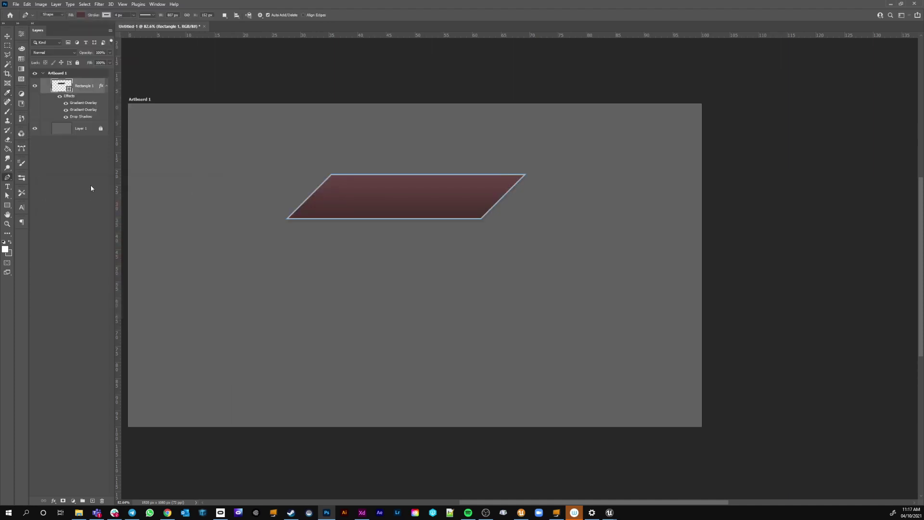
# Step: Choose bright orange ffae00 as the parallelogram's fill colour
pyautogui.doubleClick(60, 86)
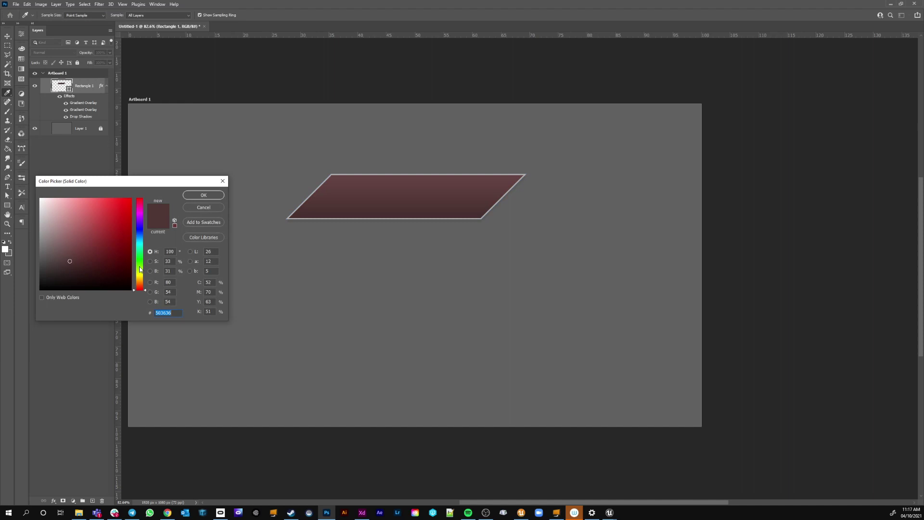
pyautogui.click(139, 279)
pyautogui.click(131, 198)
pyautogui.moveTo(122, 256); pyautogui.dragTo(132, 196)
# Step: Apply the orange fill, give the shape an 8 px white stroke, and Alt-drag a copy below
pyautogui.click(204, 195)
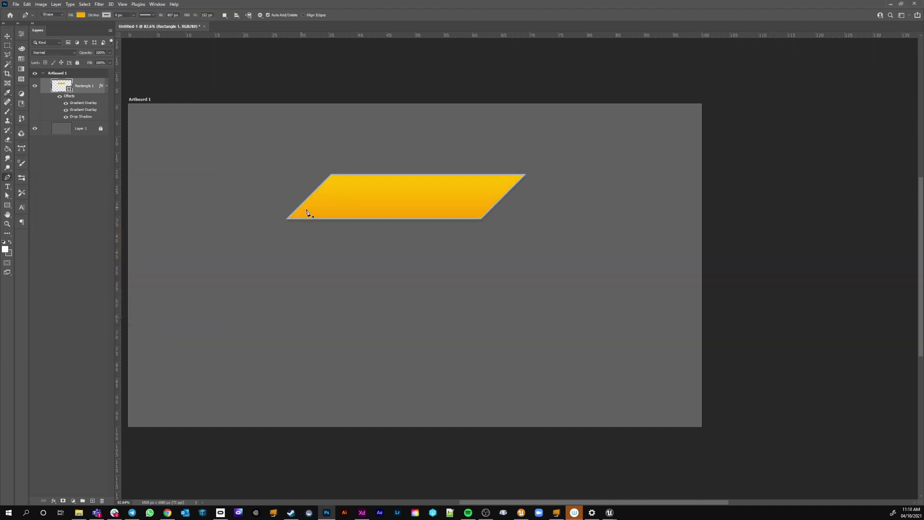
pyautogui.scroll(5, 386, 227)
pyautogui.scroll(-3, 385, 230)
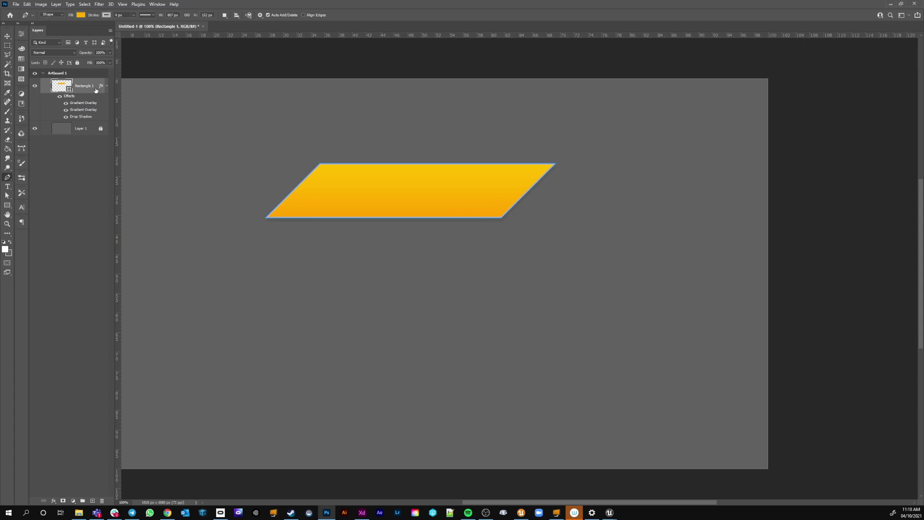
pyautogui.click(105, 15)
pyautogui.click(132, 53)
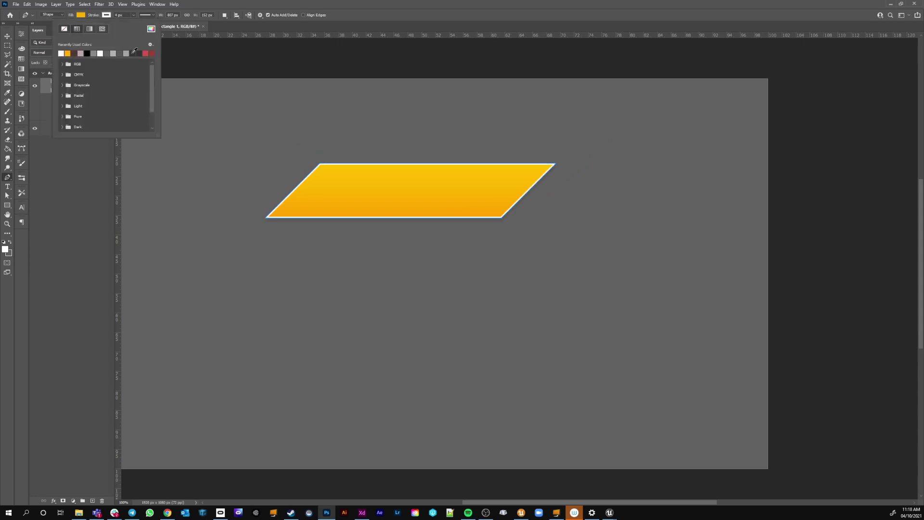
pyautogui.click(118, 15)
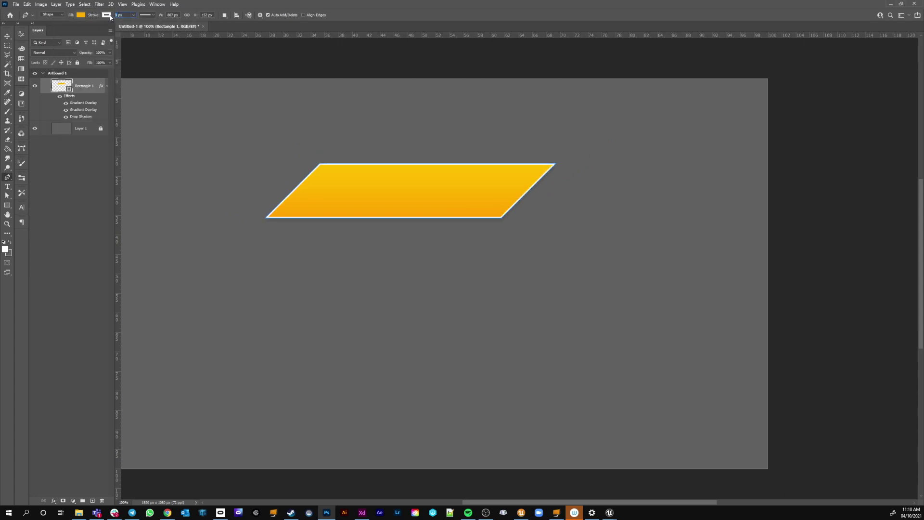
pyautogui.write('8')
pyautogui.press('Return')
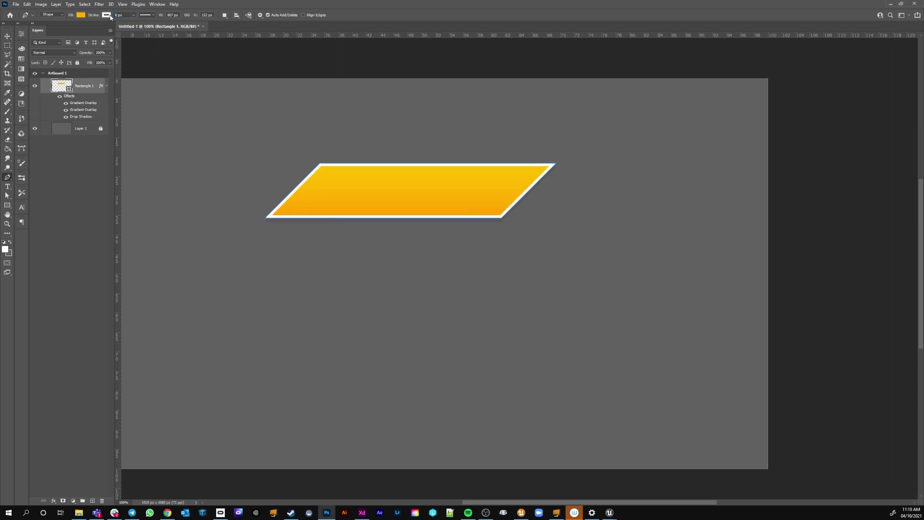
pyautogui.click(7, 36)
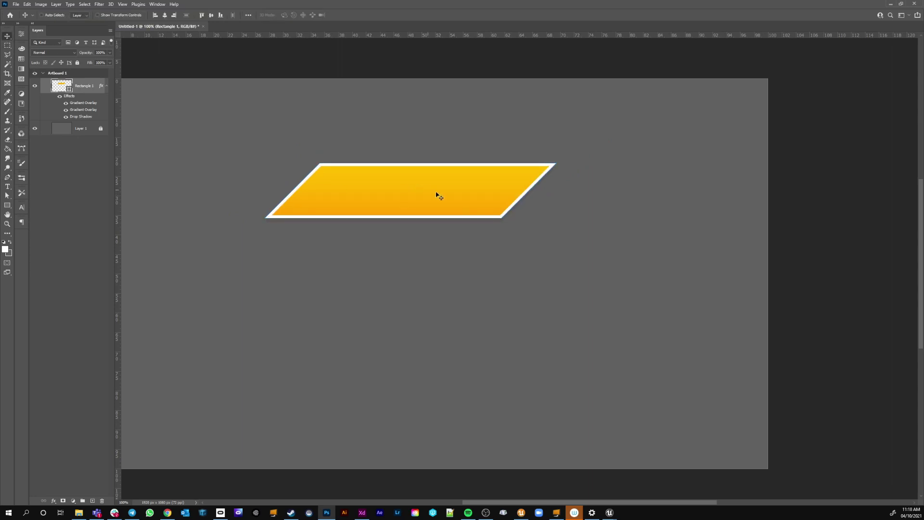
pyautogui.moveTo(442, 202); pyautogui.dragTo(413, 293)
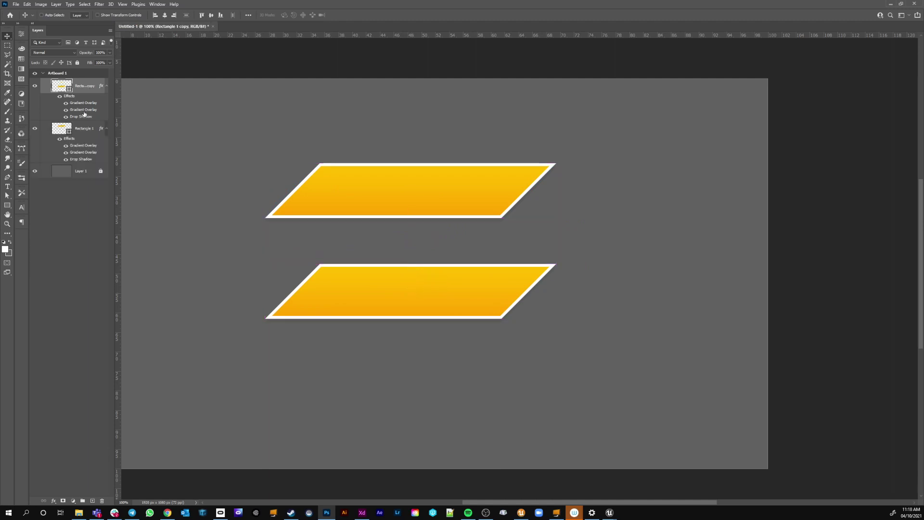
# Step: Fill the lower copy with a pale yellow-peach colour
pyautogui.doubleClick(63, 90)
pyautogui.click(78, 198)
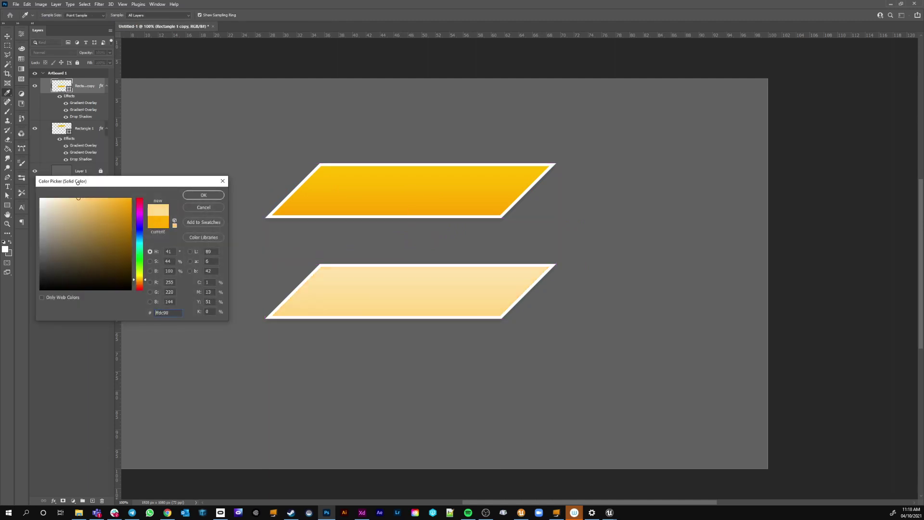
pyautogui.moveTo(64, 170); pyautogui.dragTo(73, 169)
pyautogui.click(204, 196)
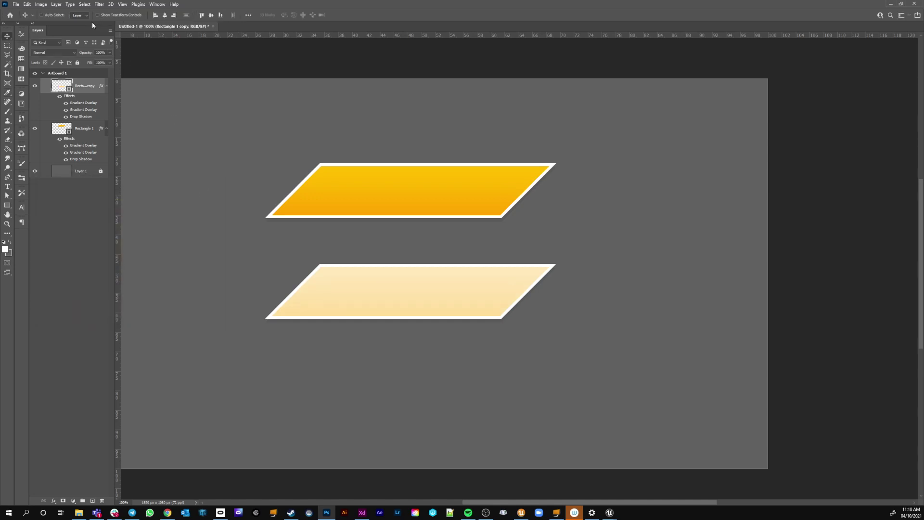
# Step: Try a 2 px stroke width on the copy, then restore 8 px
pyautogui.press('p')
pyautogui.click(107, 15)
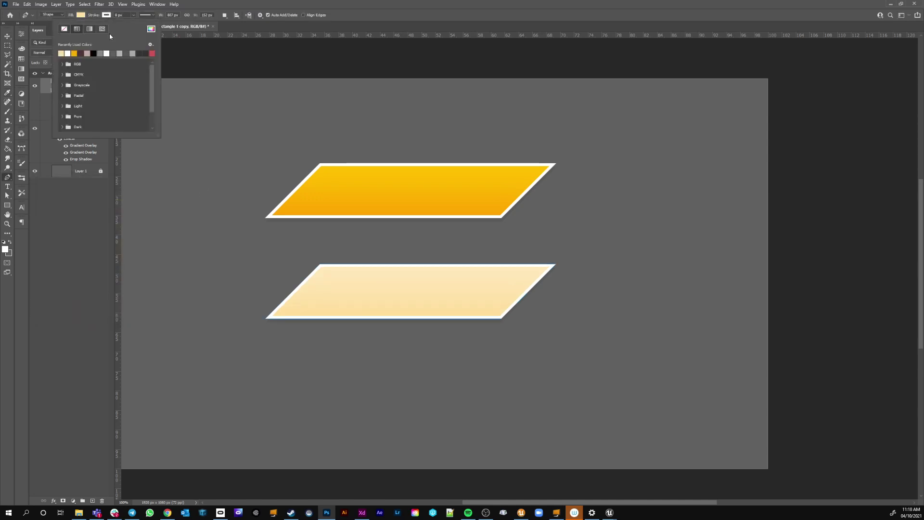
pyautogui.click(116, 15)
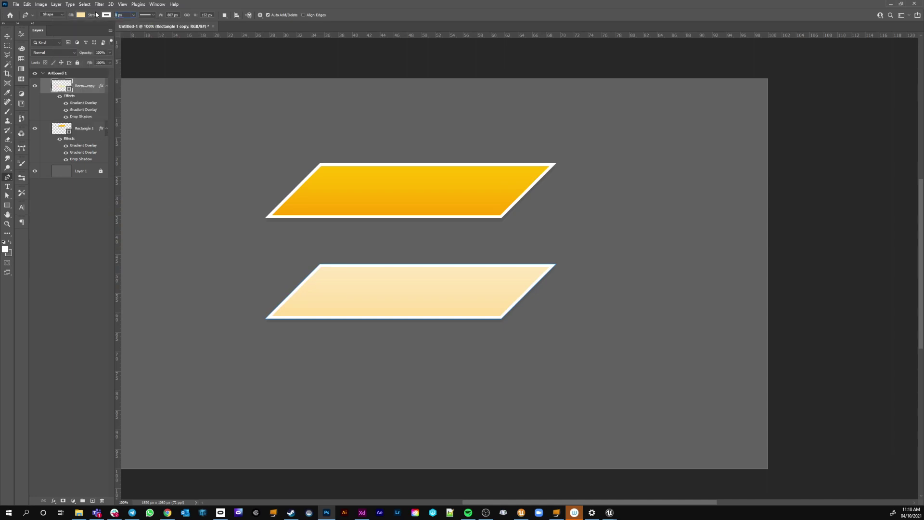
pyautogui.write('2')
pyautogui.press('Return')
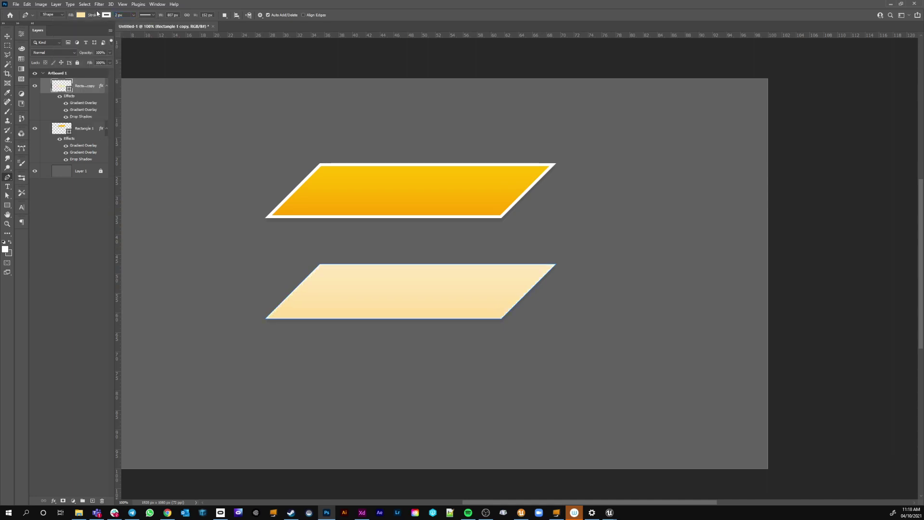
pyautogui.write('8')
pyautogui.press('Return')
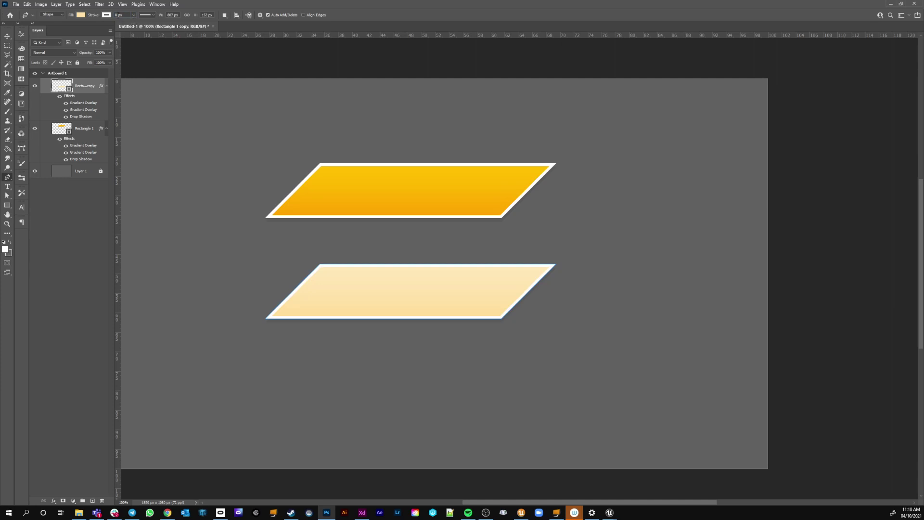
# Step: Make the copy's stroke a light cream fff3db sampled from the shape, then select the top parallelogram
pyautogui.click(107, 15)
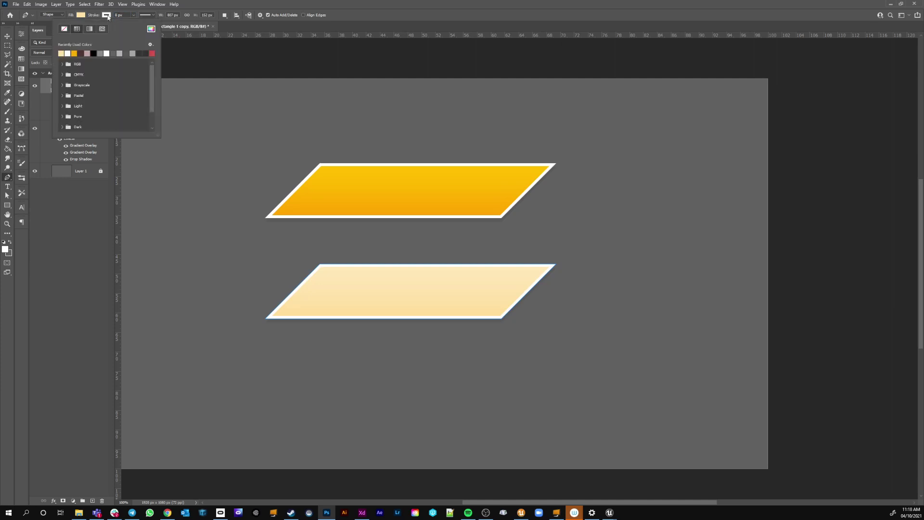
pyautogui.click(151, 30)
pyautogui.click(335, 273)
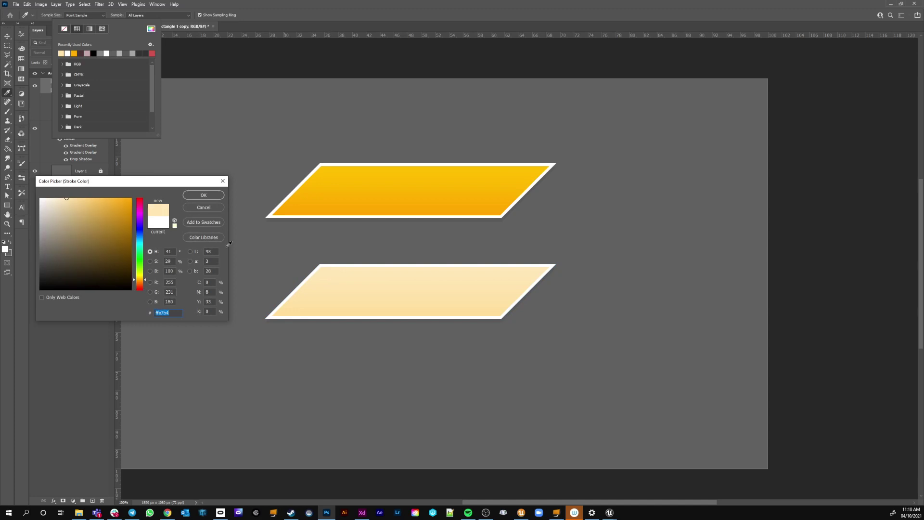
pyautogui.moveTo(60, 201); pyautogui.dragTo(52, 189)
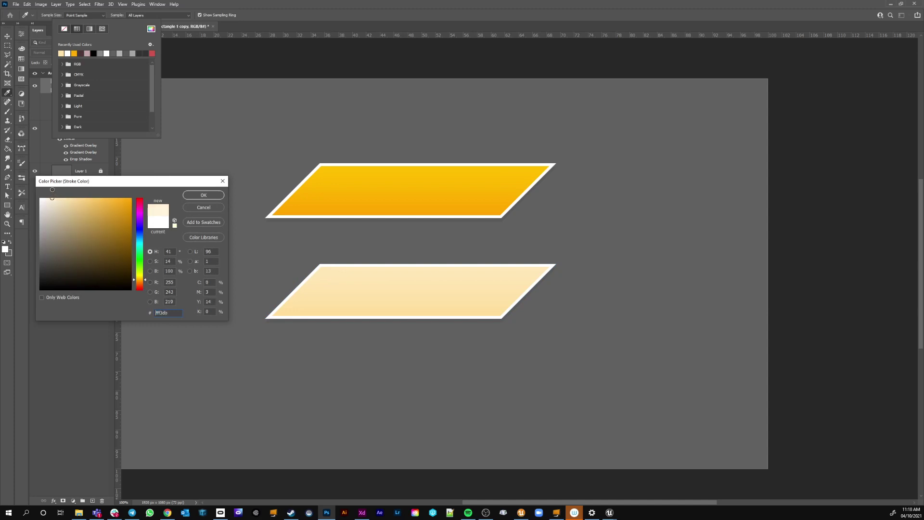
pyautogui.click(195, 198)
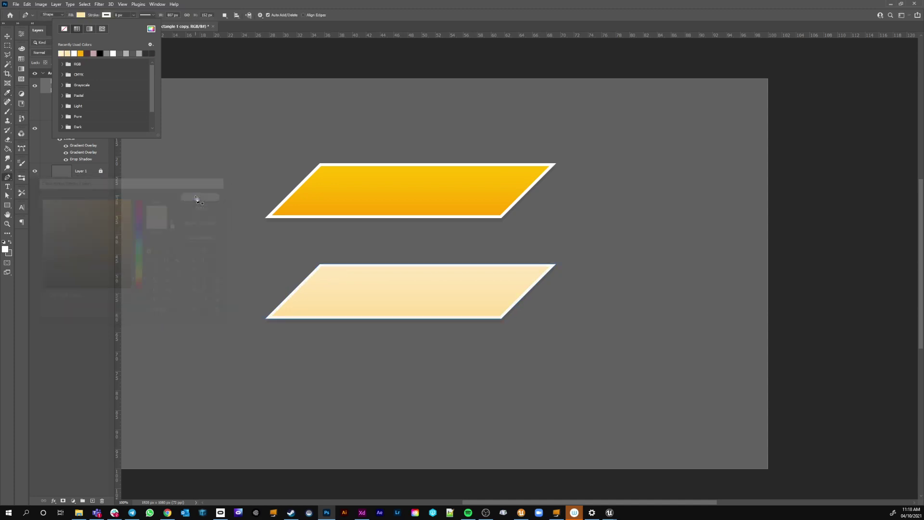
pyautogui.click(6, 36)
pyautogui.click(412, 192)
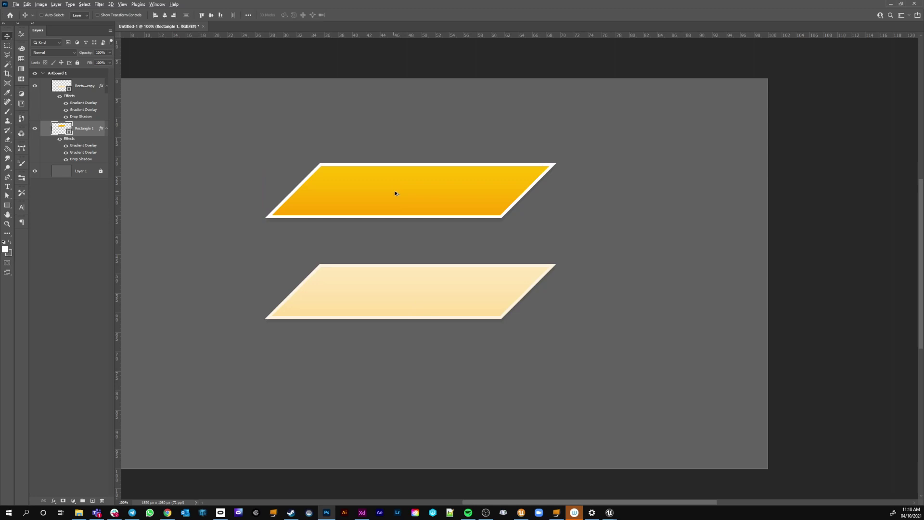
# Step: Duplicate the top parallelogram, remove its stroke, and move the copy to the top
pyautogui.moveTo(395, 193); pyautogui.dragTo(414, 404)
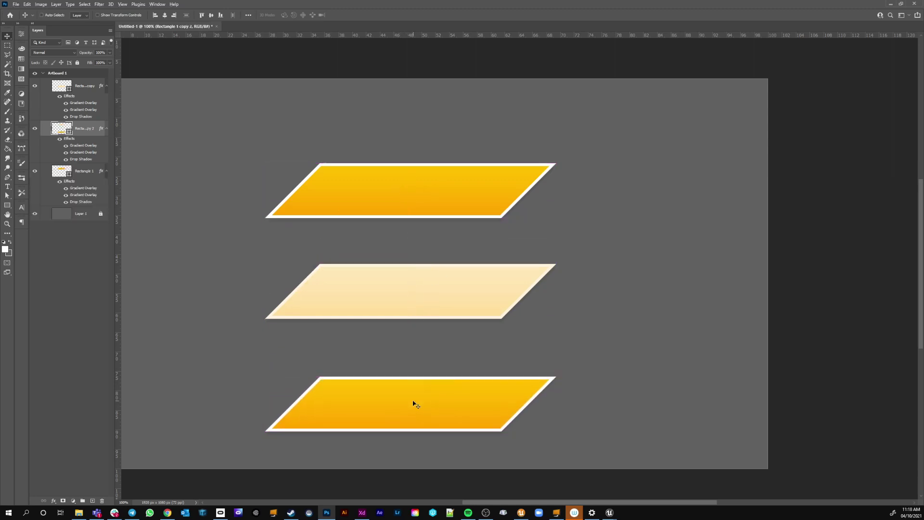
pyautogui.press('p')
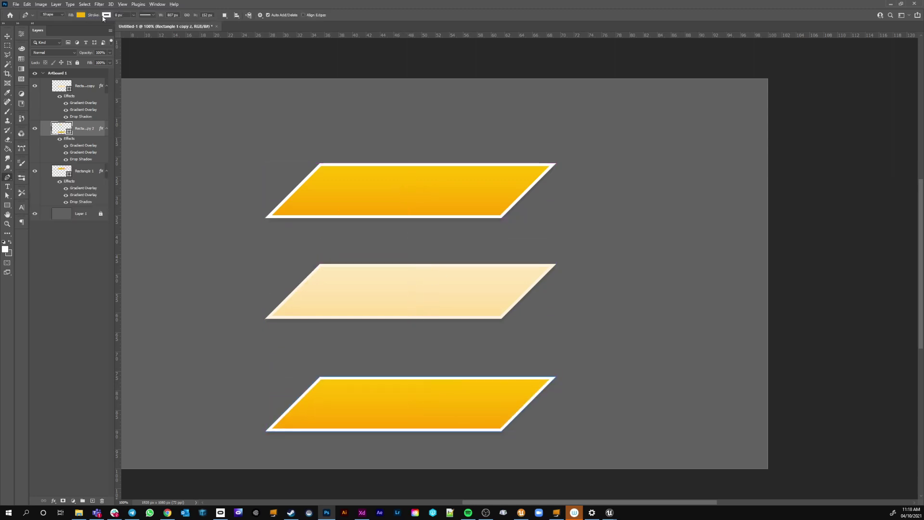
pyautogui.click(106, 15)
pyautogui.click(64, 30)
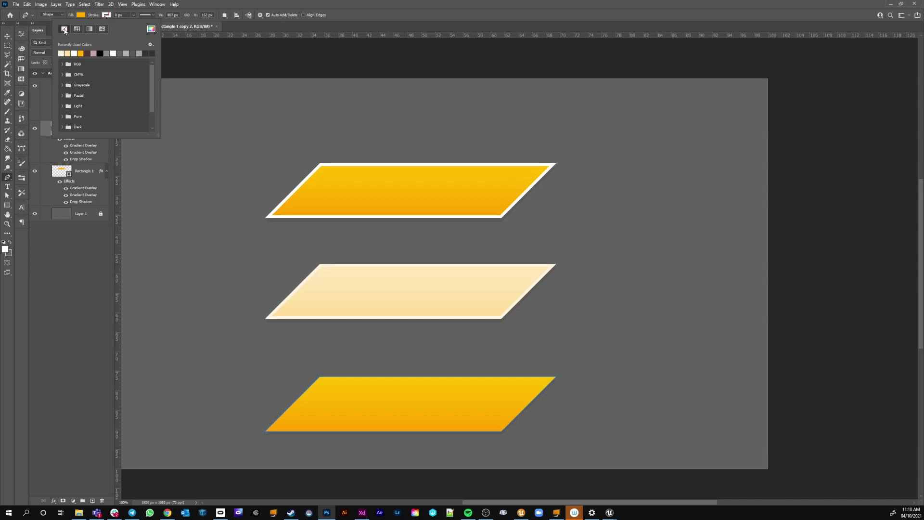
pyautogui.click(6, 36)
pyautogui.moveTo(378, 405); pyautogui.dragTo(382, 111)
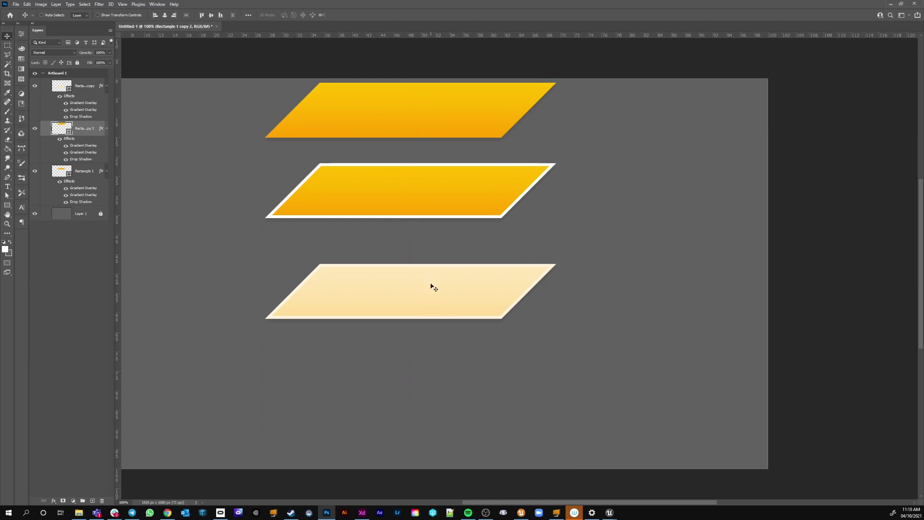
# Step: Even the spacing, then select all three parallelograms and move them lower
pyautogui.moveTo(382, 195); pyautogui.dragTo(387, 198)
pyautogui.press('ctrl')
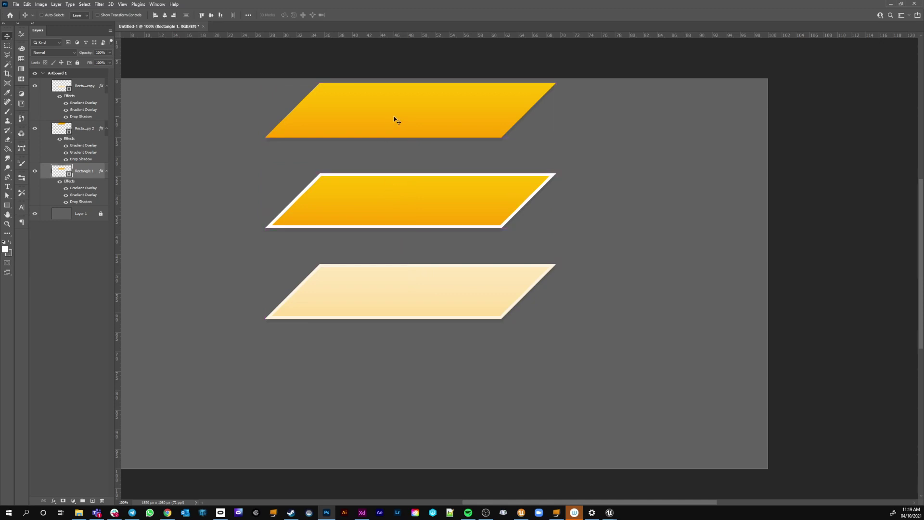
pyautogui.keyDown('ctrl'); pyautogui.keyDown('shift'); pyautogui.click(395, 120); pyautogui.keyUp('shift'); pyautogui.keyUp('ctrl')
pyautogui.keyDown('ctrl'); pyautogui.keyDown('shift'); pyautogui.click(404, 292); pyautogui.keyUp('shift'); pyautogui.keyUp('ctrl')
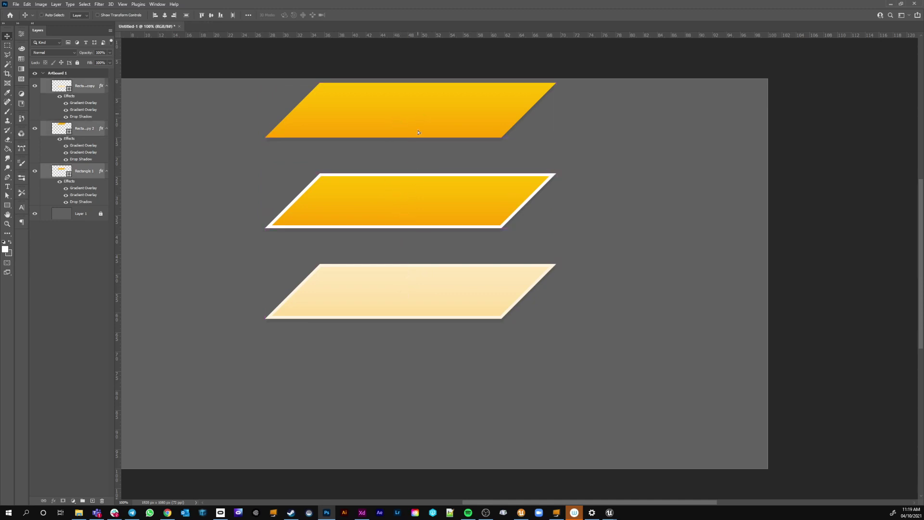
pyautogui.moveTo(421, 113); pyautogui.dragTo(423, 184)
# Step: Hide the white-bordered and pale parallelograms and move an orange copy into the lower slot
pyautogui.click(35, 128)
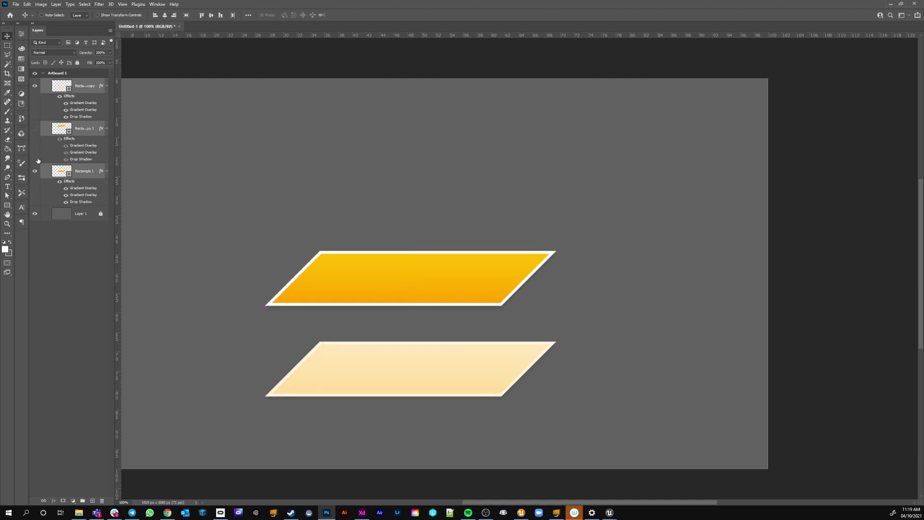
pyautogui.click(35, 128)
pyautogui.click(35, 171)
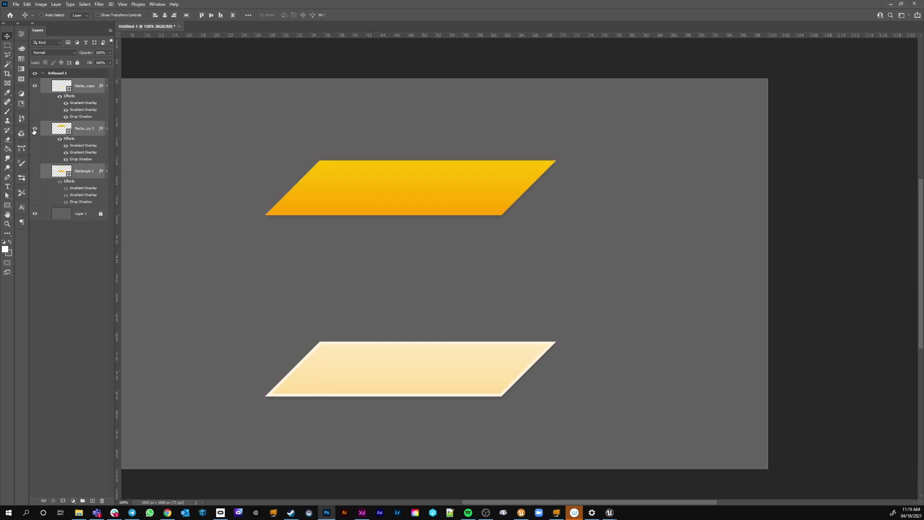
pyautogui.click(35, 87)
pyautogui.moveTo(403, 176); pyautogui.dragTo(399, 263)
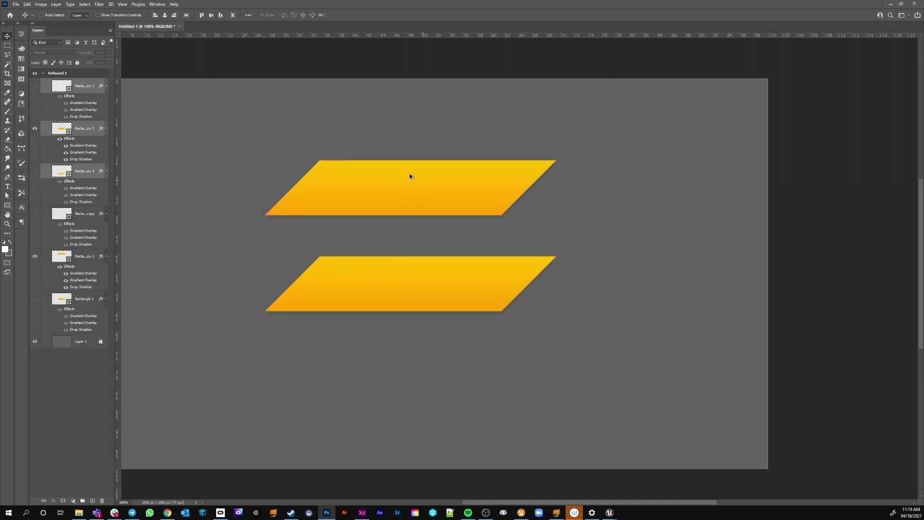
# Step: Set the ruler units to pixels and select the top orange parallelogram
pyautogui.rightClick(116, 245)
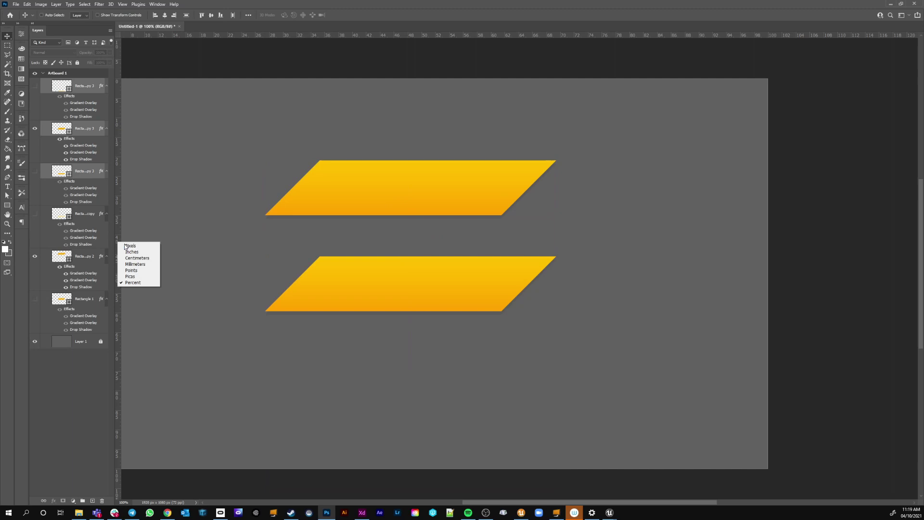
pyautogui.click(131, 246)
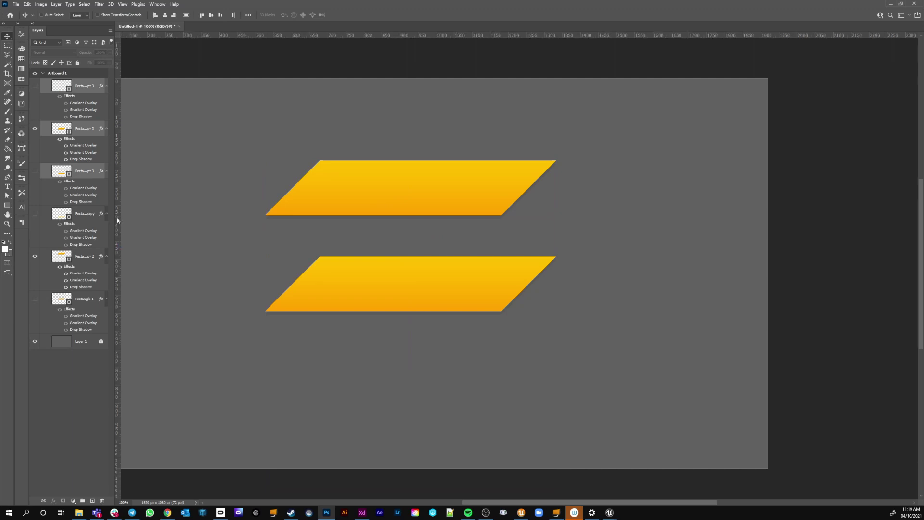
pyautogui.rightClick(118, 220)
pyautogui.click(131, 226)
pyautogui.rightClick(118, 205)
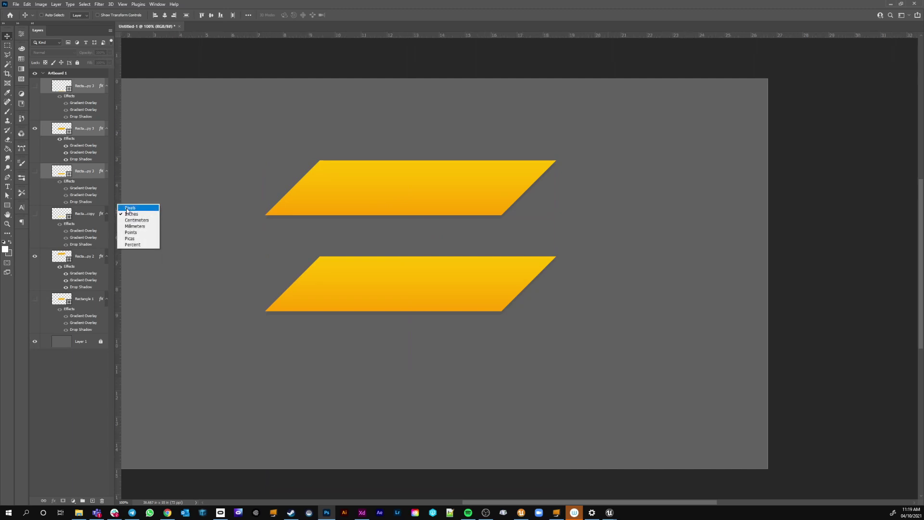
pyautogui.click(128, 208)
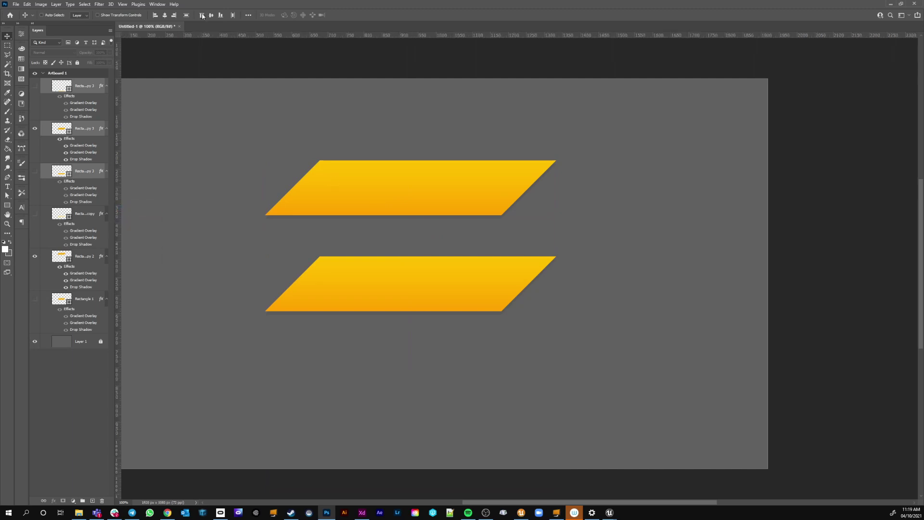
pyautogui.click(410, 180)
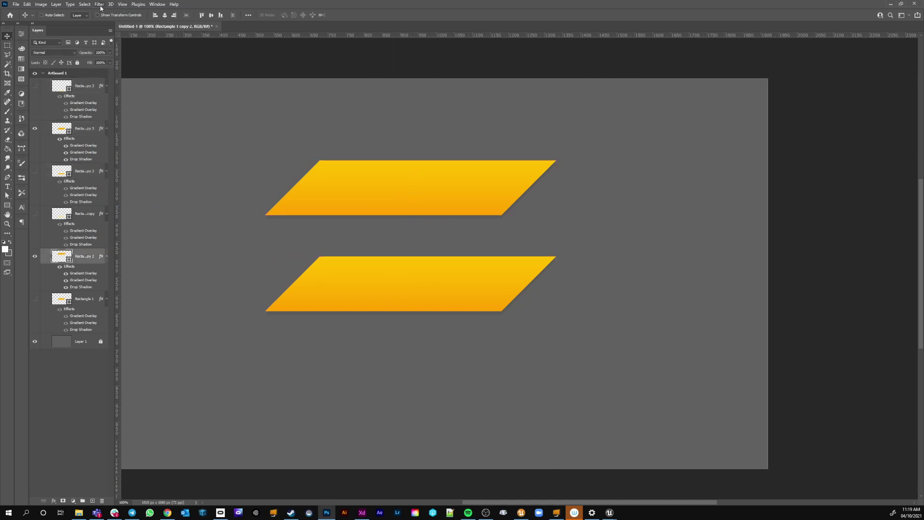
# Step: Enable Smart Guides and alt-drag a third parallelogram evenly below the middle one
pyautogui.click(153, 4)
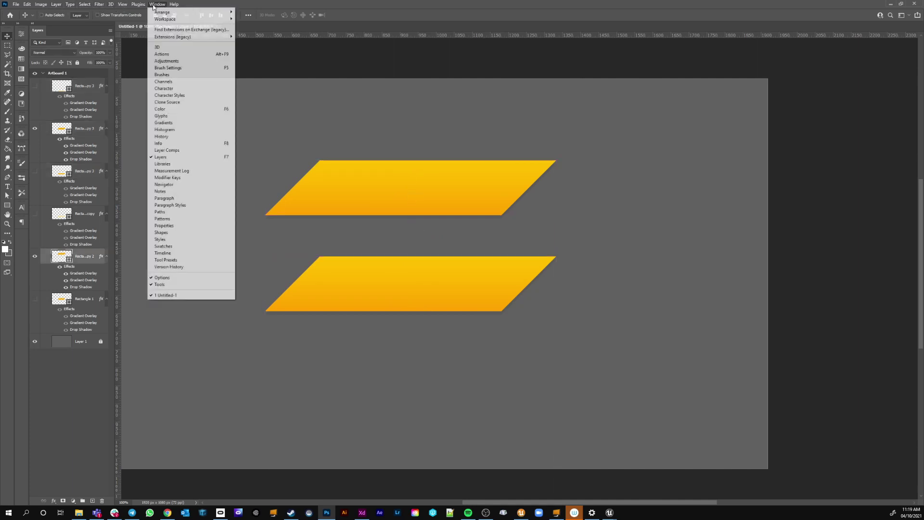
pyautogui.moveTo(122, 4)
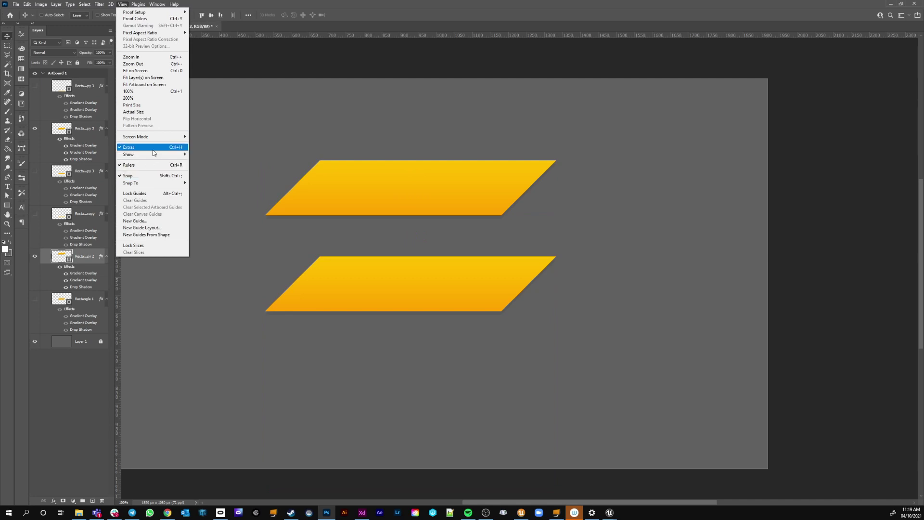
pyautogui.moveTo(149, 154)
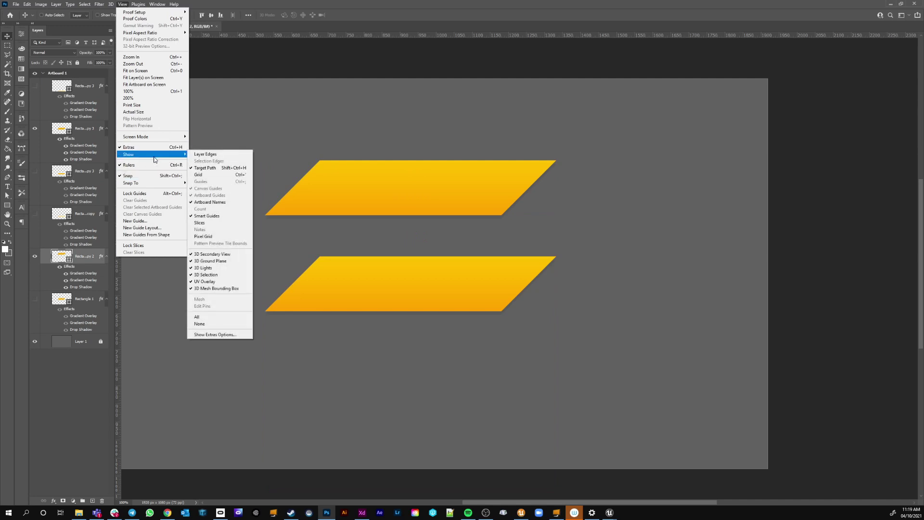
pyautogui.click(216, 218)
pyautogui.moveTo(379, 291); pyautogui.dragTo(353, 373)
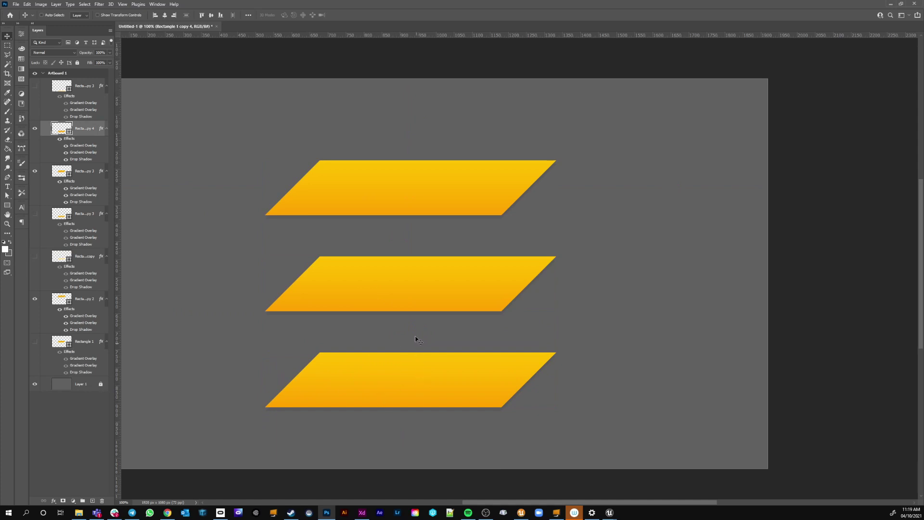
# Step: Group the three parallelogram layers into Group 1
pyautogui.keyDown('ctrl'); pyautogui.click(91, 174); pyautogui.keyUp('ctrl')
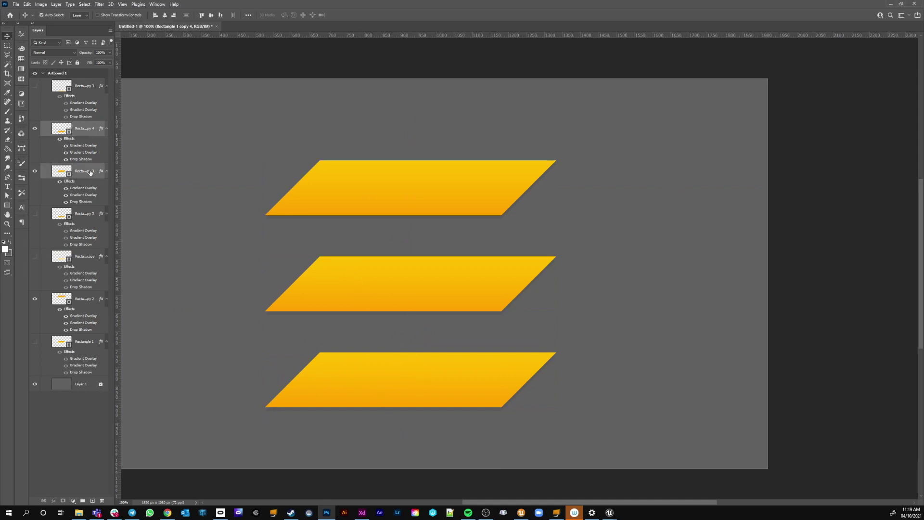
pyautogui.keyDown('ctrl'); pyautogui.click(88, 302); pyautogui.keyUp('ctrl')
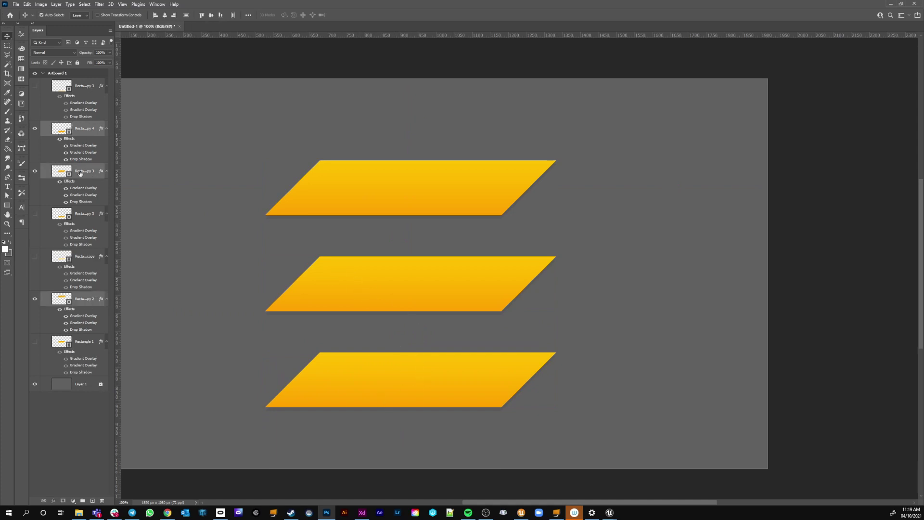
pyautogui.hotkey('ctrl', 'g')
# Step: Move the group higher, put it at the top of the layer stack, and rename it buttons
pyautogui.moveTo(370, 291); pyautogui.dragTo(370, 262)
pyautogui.moveTo(80, 127); pyautogui.dragTo(82, 82)
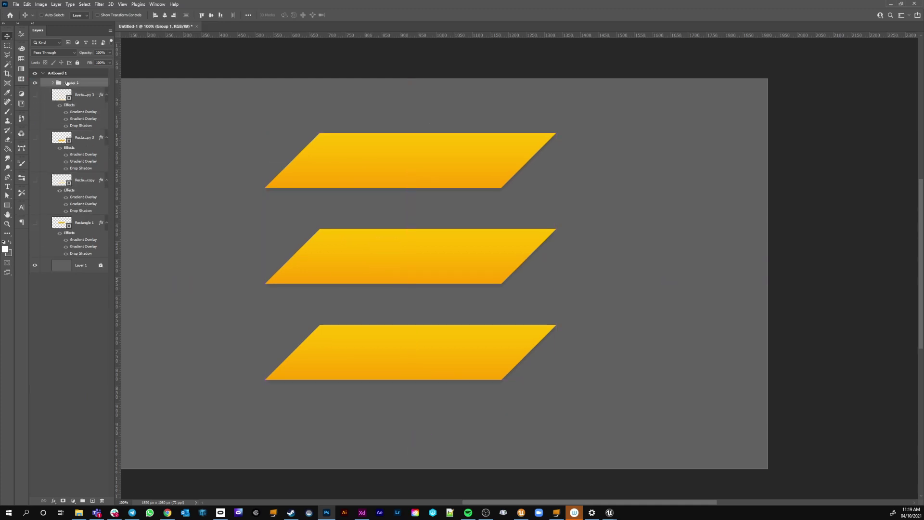
pyautogui.doubleClick(69, 82)
pyautogui.write('buttons')
pyautogui.press('Return')
# Step: Expand the buttons group and select the top button's layer
pyautogui.click(52, 83)
pyautogui.click(98, 95)
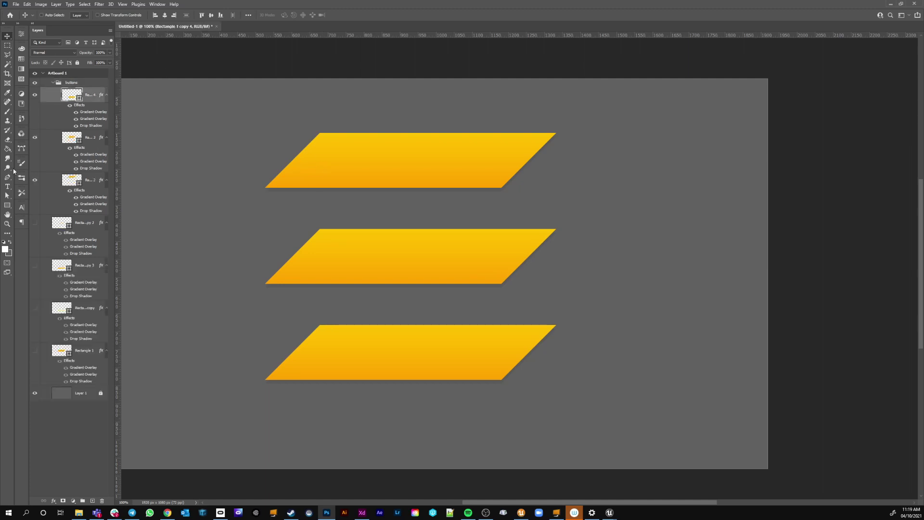
pyautogui.press('t')
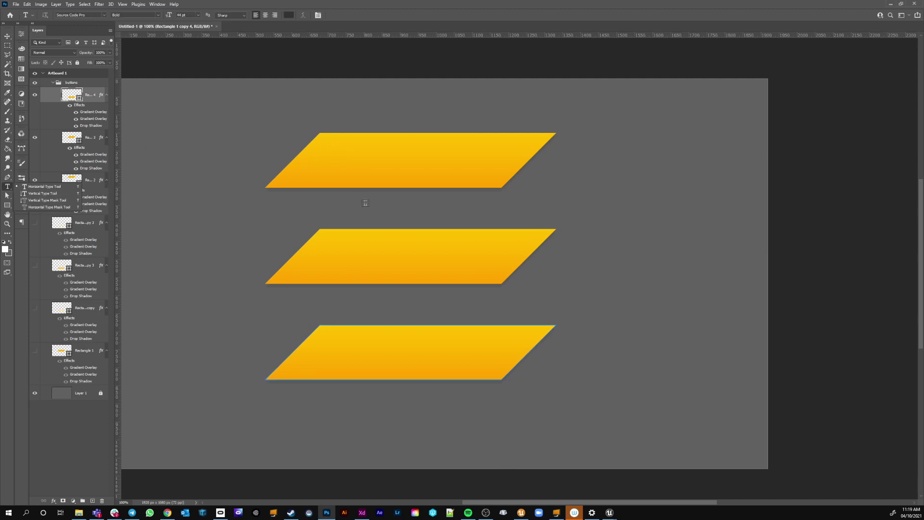
# Step: Add a centred 105 pt Source Code Pro Bold PLAY label to the top button, then copy it onto the second
pyautogui.moveTo(324, 145); pyautogui.dragTo(485, 176)
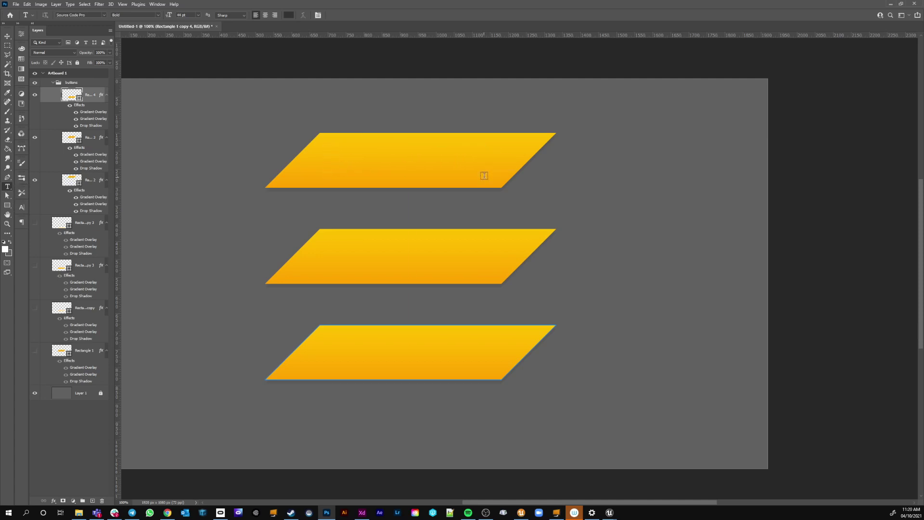
pyautogui.write('PLAY')
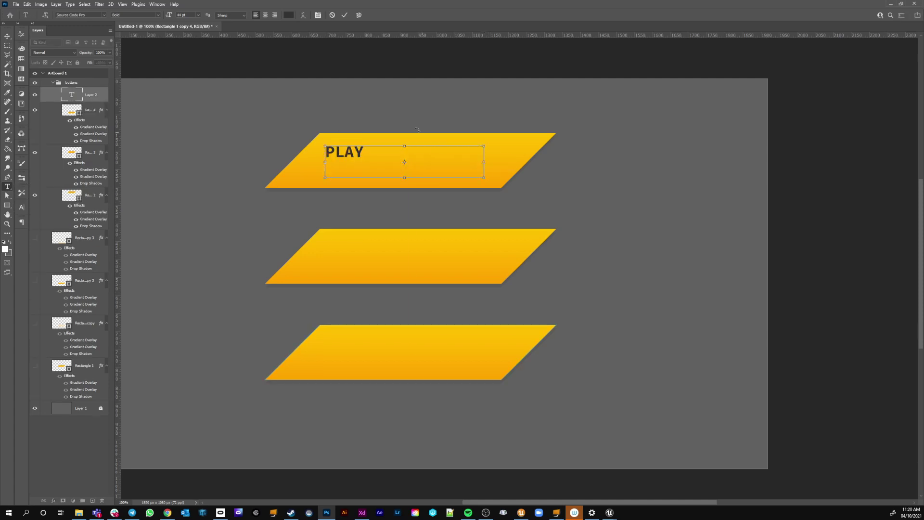
pyautogui.hotkey('ctrl', 'a')
pyautogui.click(69, 15)
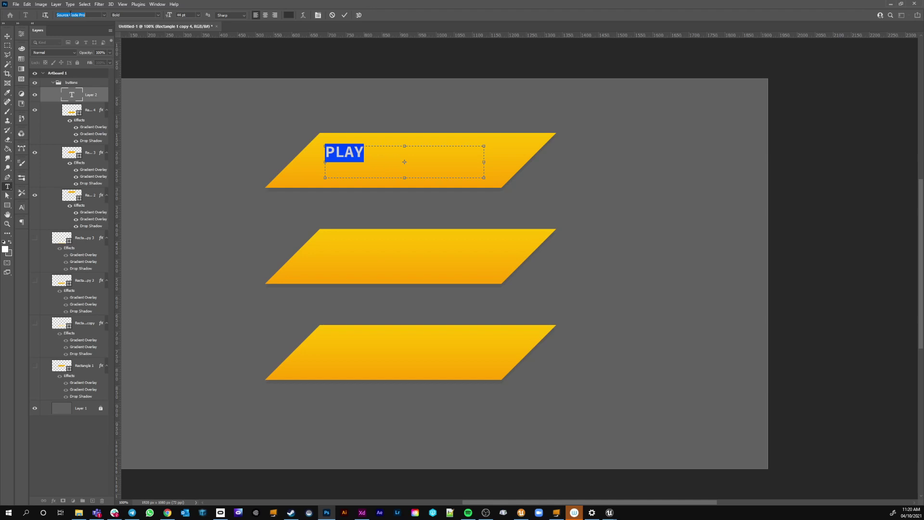
pyautogui.click(266, 15)
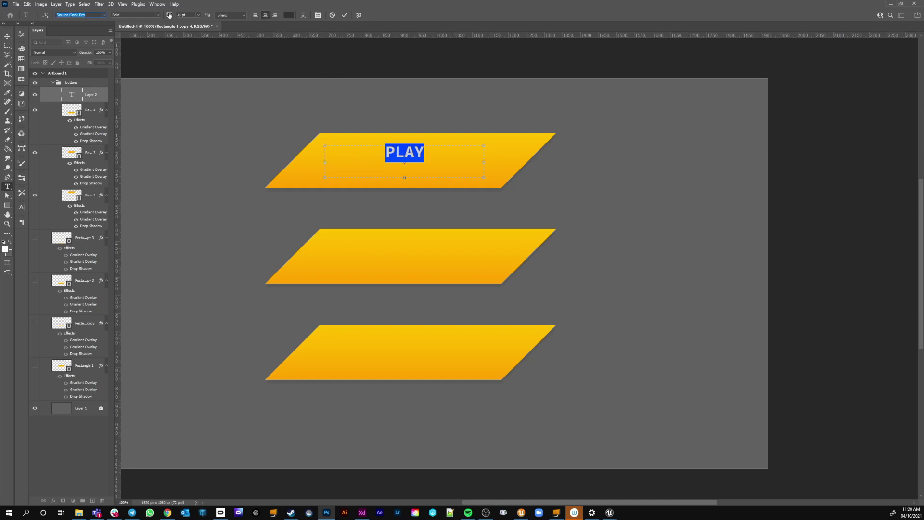
pyautogui.moveTo(168, 15); pyautogui.dragTo(192, 13)
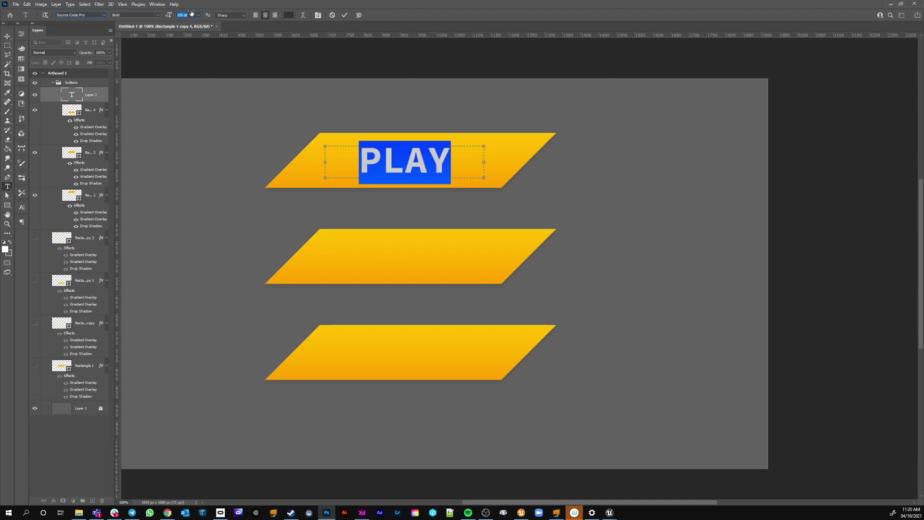
pyautogui.click(7, 36)
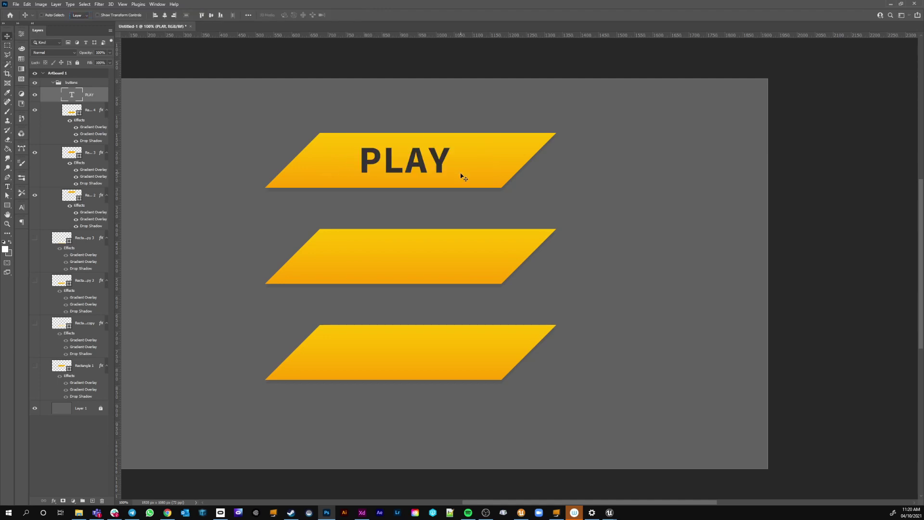
pyautogui.moveTo(445, 160); pyautogui.dragTo(444, 255)
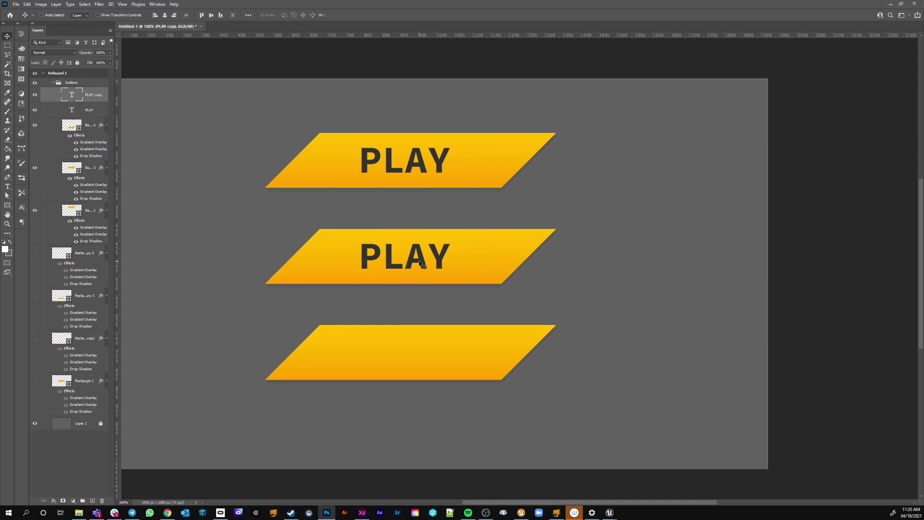
# Step: Retype the second button's copied label as OPTIONS and set it to 97 pt
pyautogui.press('t')
pyautogui.click(424, 262)
pyautogui.moveTo(451, 257); pyautogui.dragTo(357, 249)
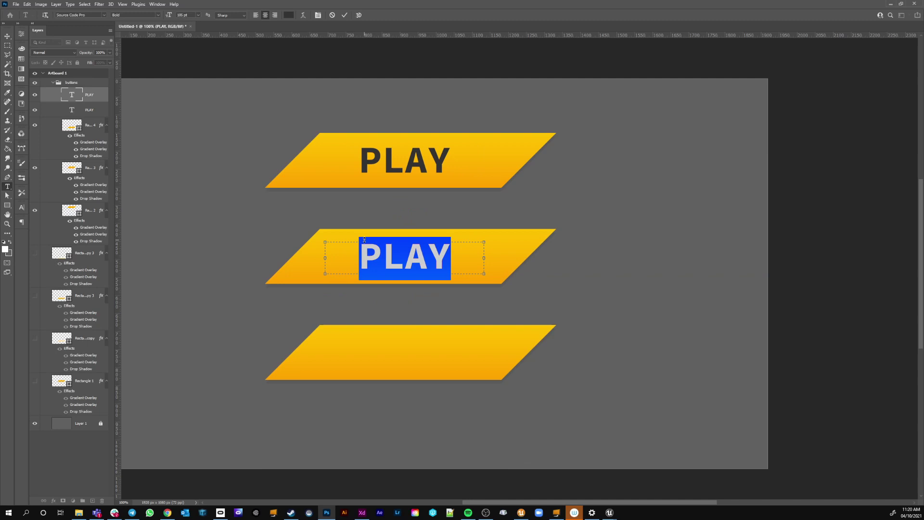
pyautogui.write('option')
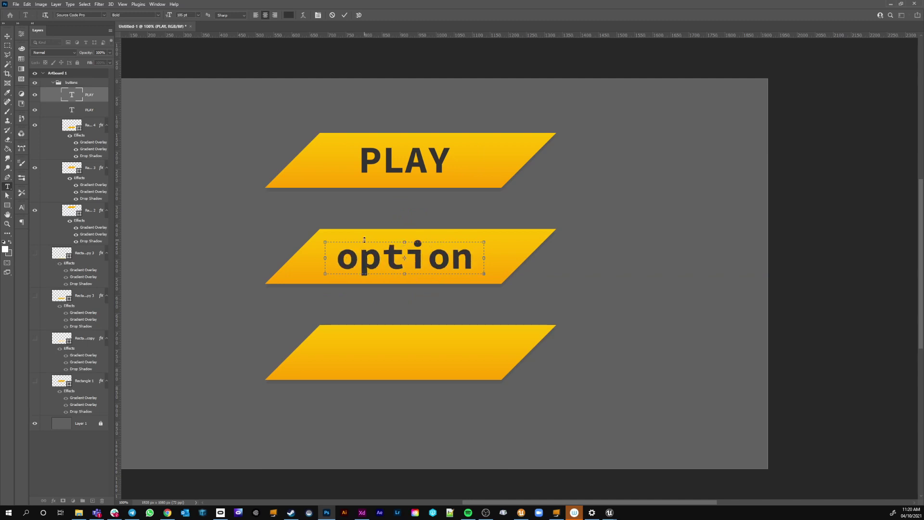
pyautogui.press('BackSpace')
pyautogui.press('BackSpace')
pyautogui.press('BackSpace')
pyautogui.press('BackSpace')
pyautogui.press('BackSpace')
pyautogui.press('BackSpace')
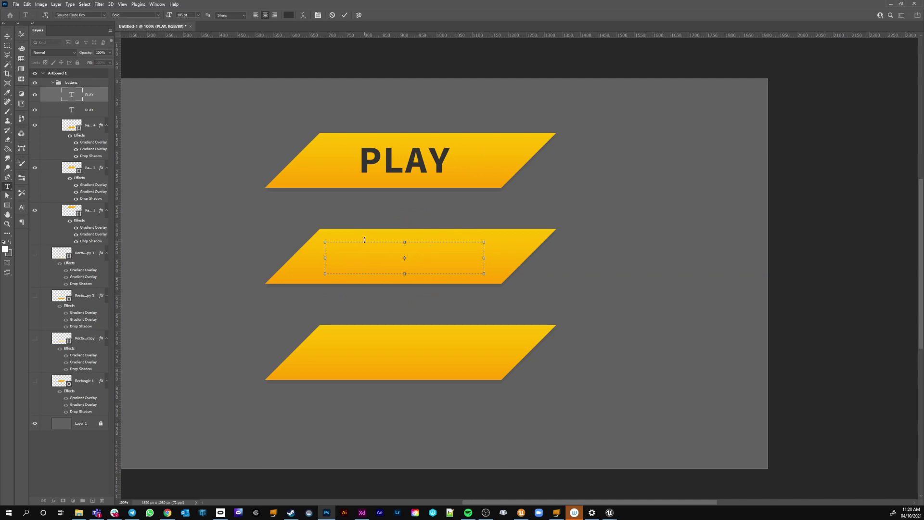
pyautogui.write('OPTION')
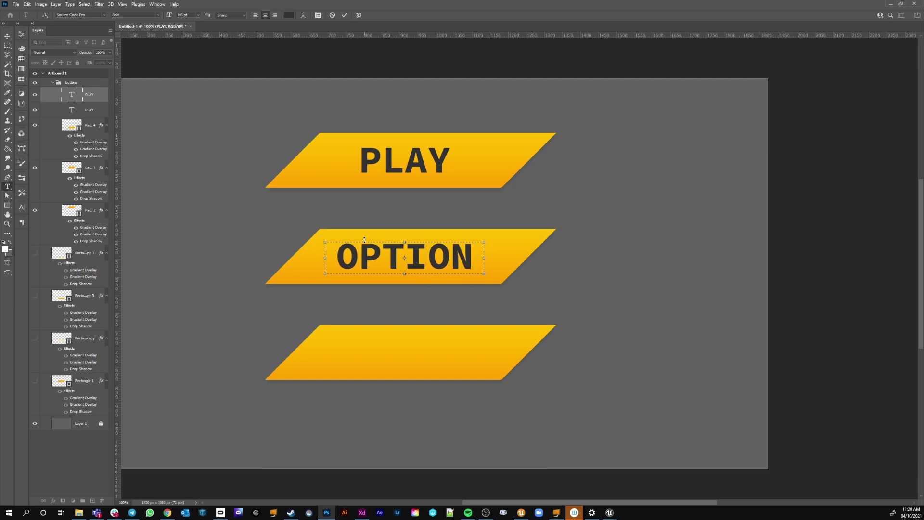
pyautogui.hotkey('ctrl', 'a')
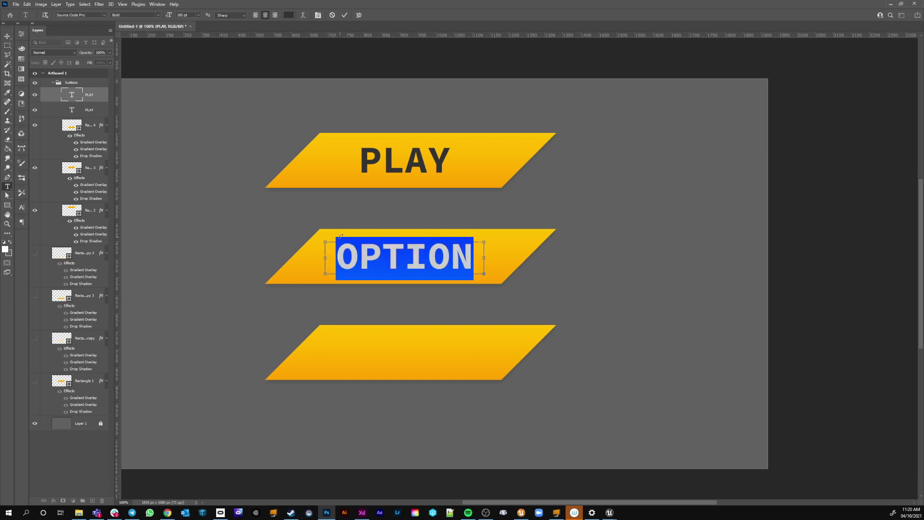
pyautogui.moveTo(169, 15); pyautogui.dragTo(167, 15)
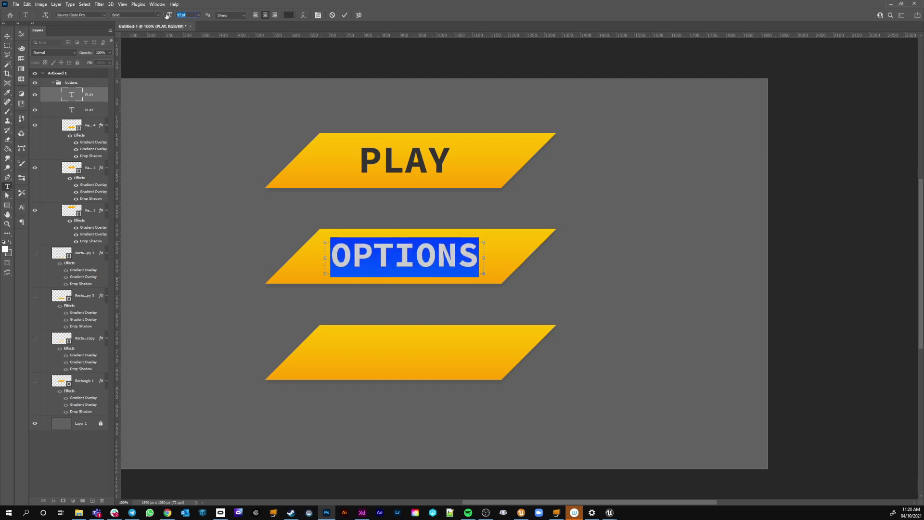
pyautogui.click(7, 36)
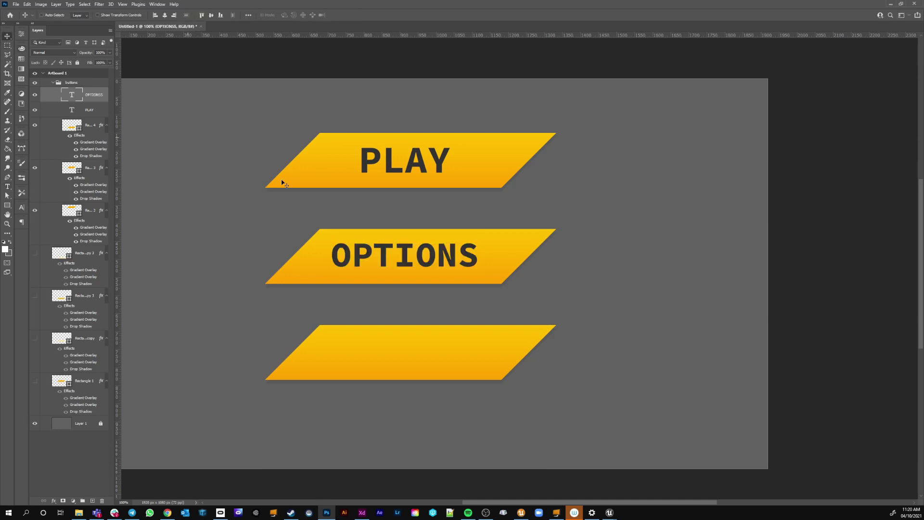
# Step: Reduce PLAY to 77 pt and alt-drag a copy of OPTIONS onto the third button
pyautogui.doubleClick(419, 165)
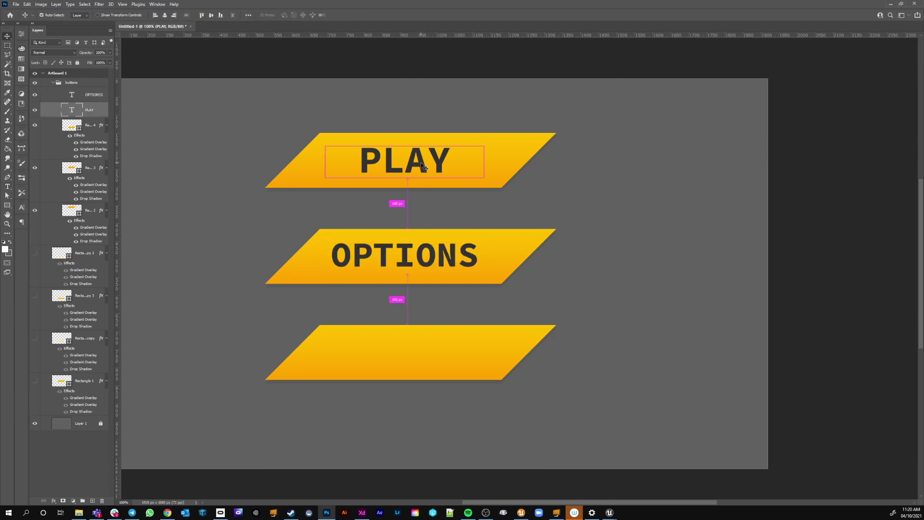
pyautogui.moveTo(448, 160); pyautogui.dragTo(332, 152)
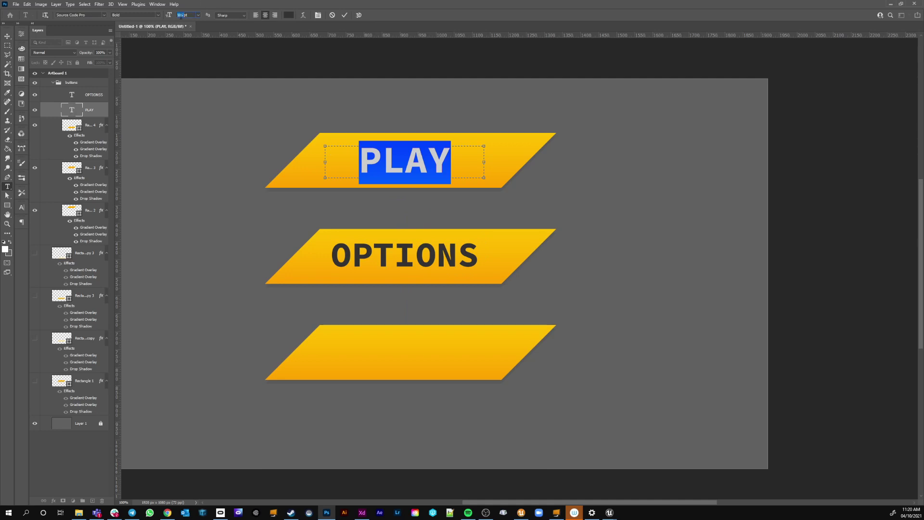
pyautogui.write('97')
pyautogui.press('Return')
pyautogui.click(8, 36)
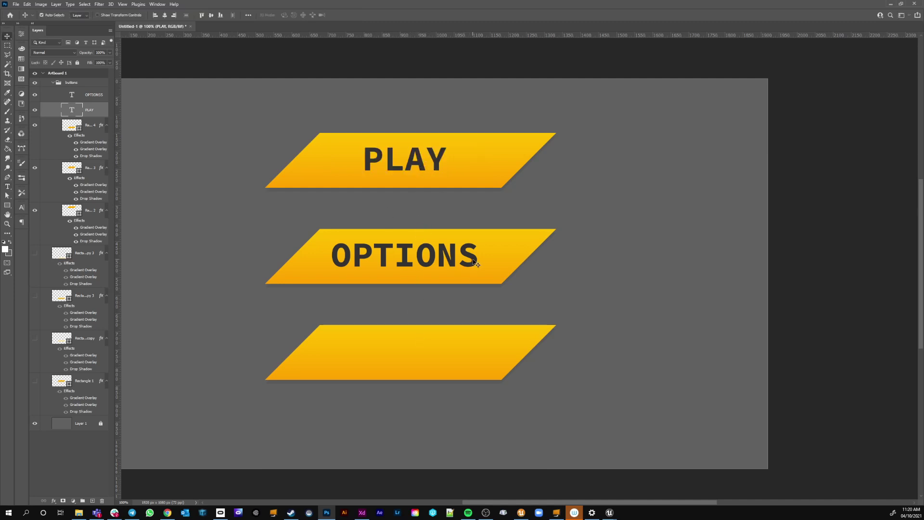
pyautogui.moveTo(474, 263); pyautogui.dragTo(474, 356)
# Step: Change the third button's label from OPTIONS to QUIT, fixing typos, and commit it
pyautogui.press('t')
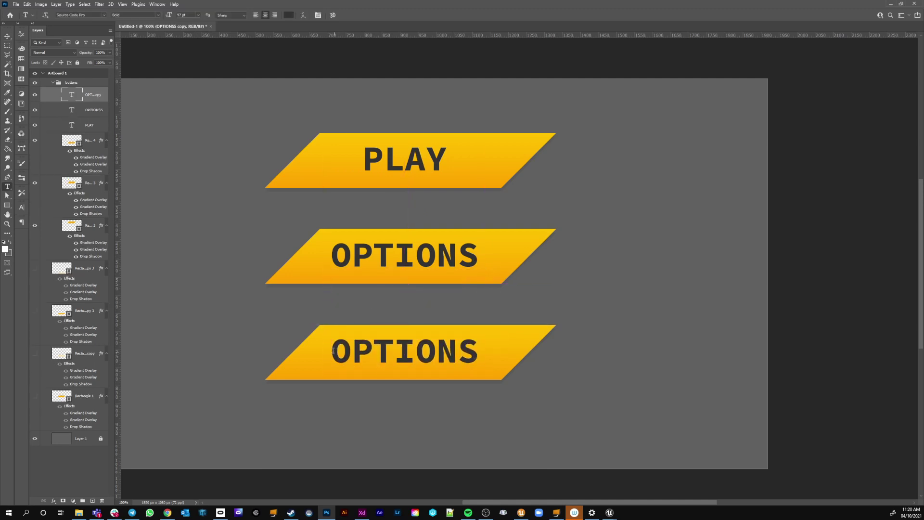
pyautogui.moveTo(333, 350); pyautogui.dragTo(527, 356)
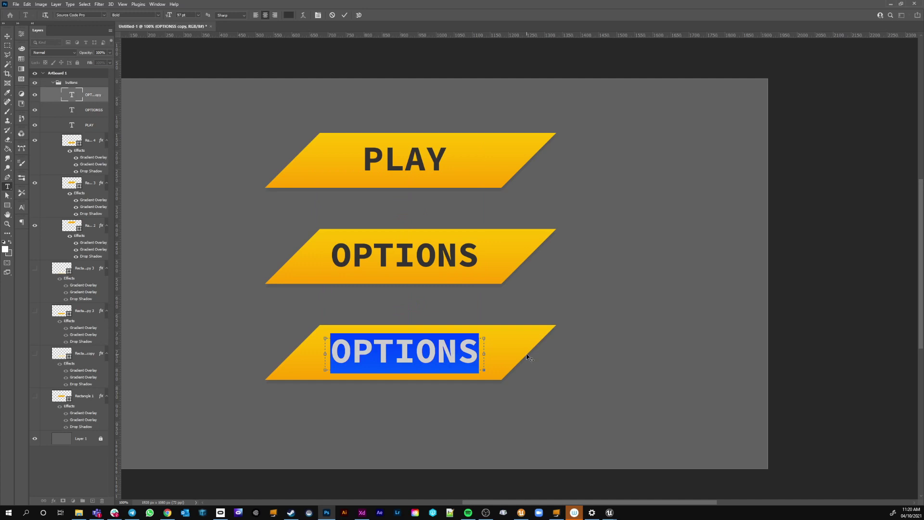
pyautogui.write('QUIS')
pyautogui.press('Left')
pyautogui.write('T')
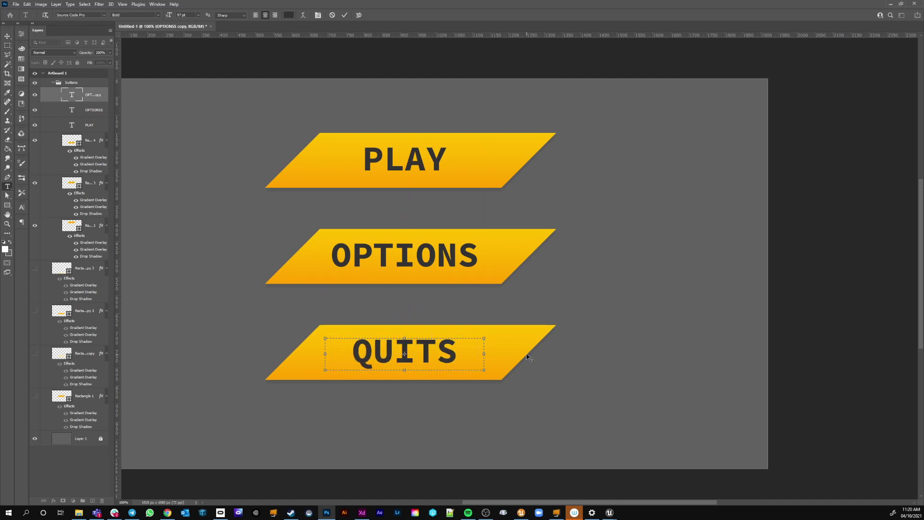
pyautogui.press('BackSpace')
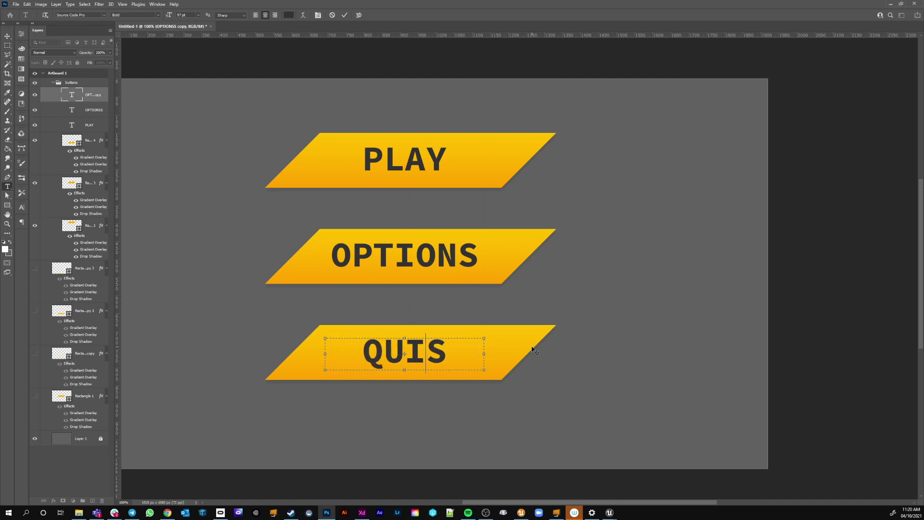
pyautogui.write('T')
pyautogui.press('Delete')
pyautogui.click(7, 36)
pyautogui.scroll(-3, 504, 264)
pyautogui.scroll(2, 504, 264)
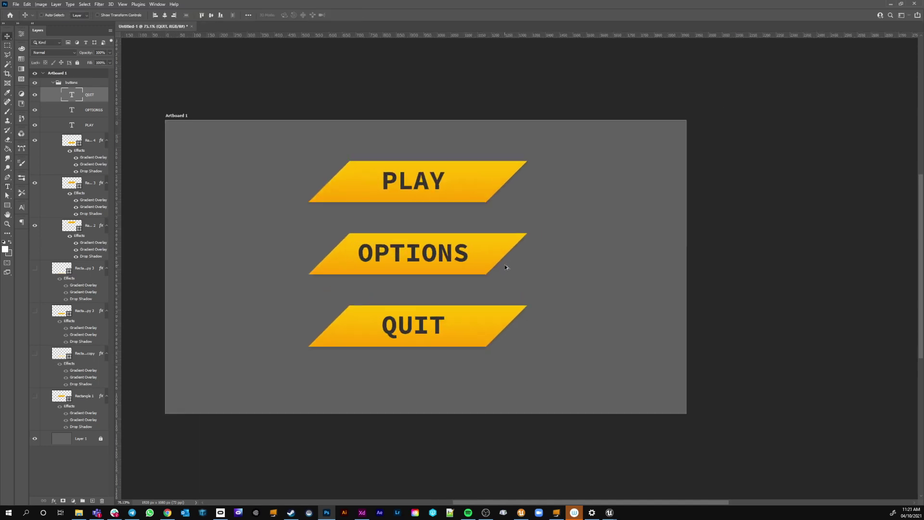
pyautogui.scroll(5, 505, 265)
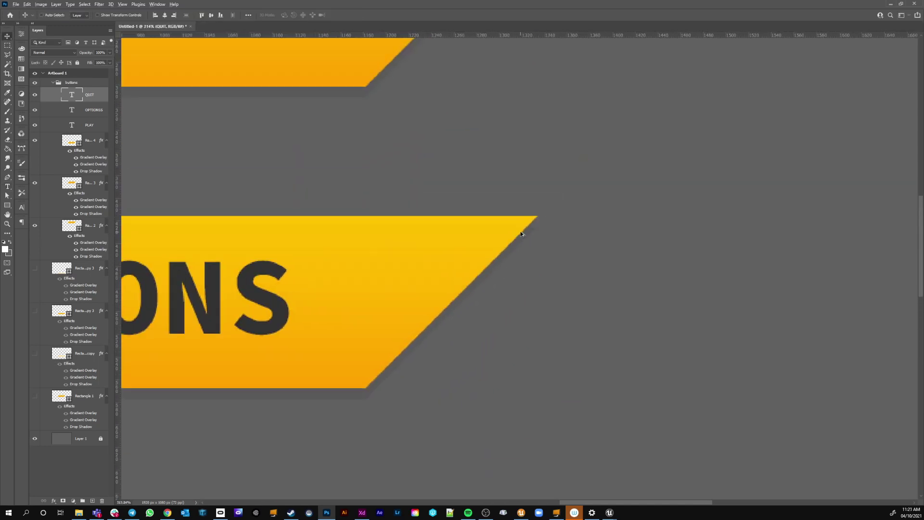
pyautogui.scroll(6, 522, 234)
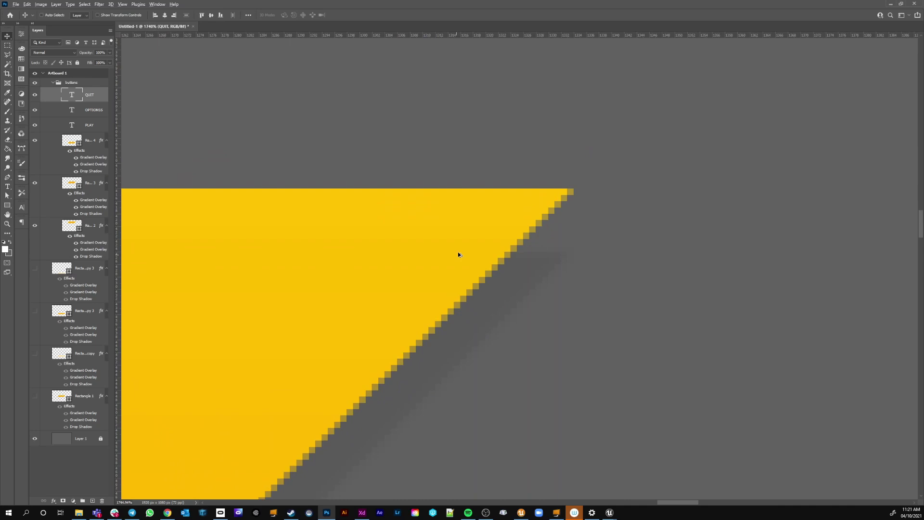
pyautogui.scroll(-8, 575, 251)
pyautogui.scroll(8, 567, 264)
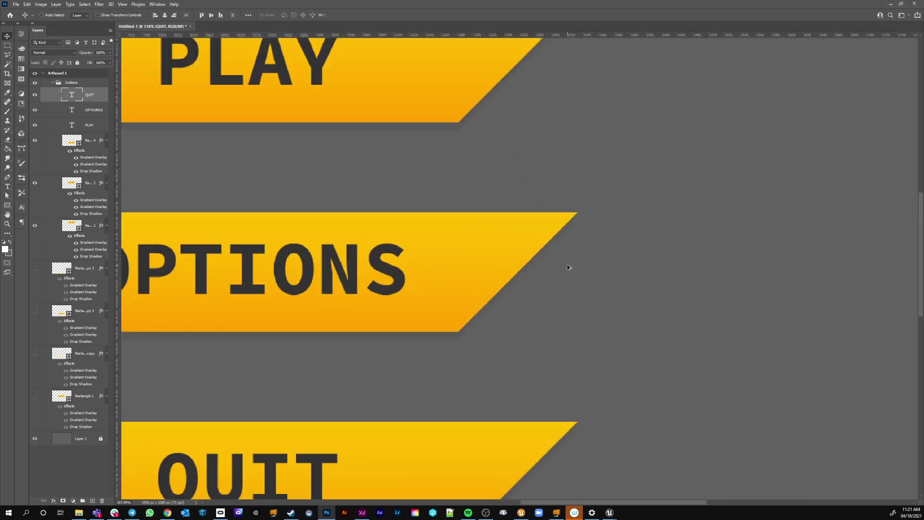
pyautogui.scroll(2, 527, 179)
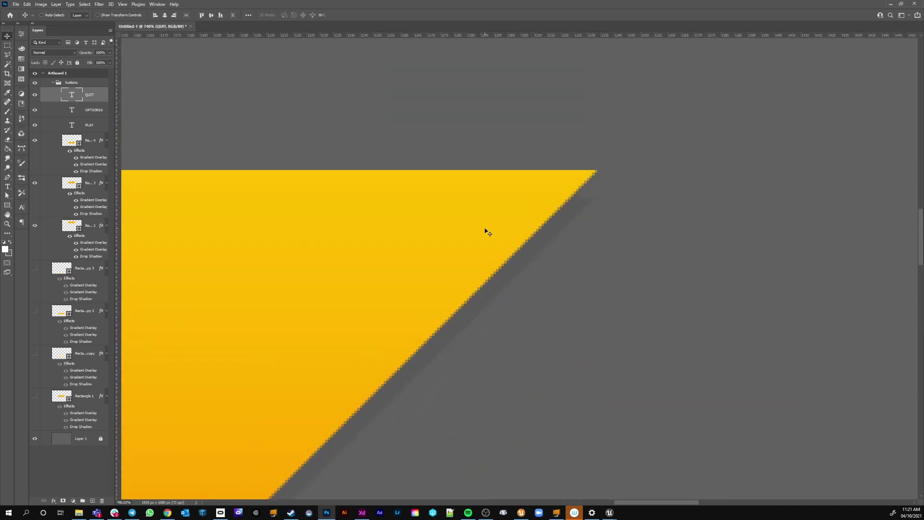
pyautogui.keyDown('ctrl'); pyautogui.click(487, 230); pyautogui.keyUp('ctrl')
pyautogui.press('a')
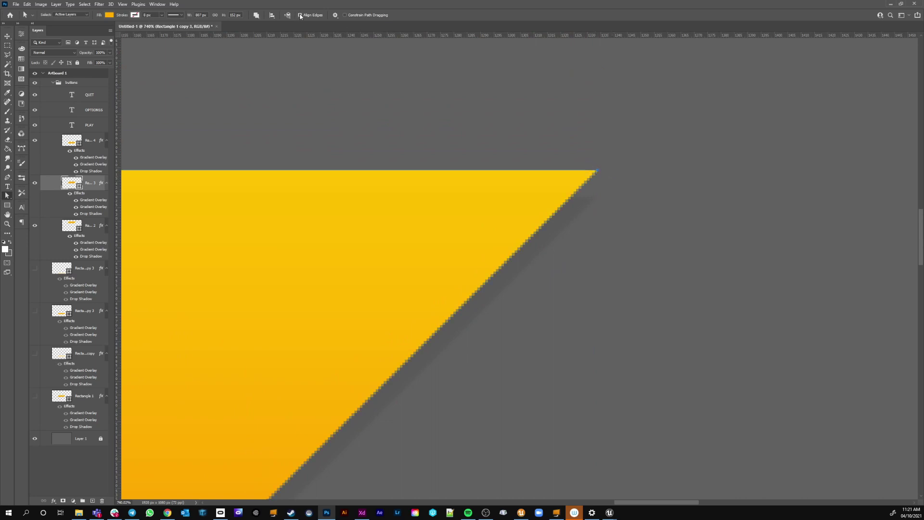
pyautogui.click(597, 171)
pyautogui.click(598, 172)
pyautogui.press('Right')
pyautogui.moveTo(600, 172); pyautogui.dragTo(598, 172)
pyautogui.scroll(-3, 521, 237)
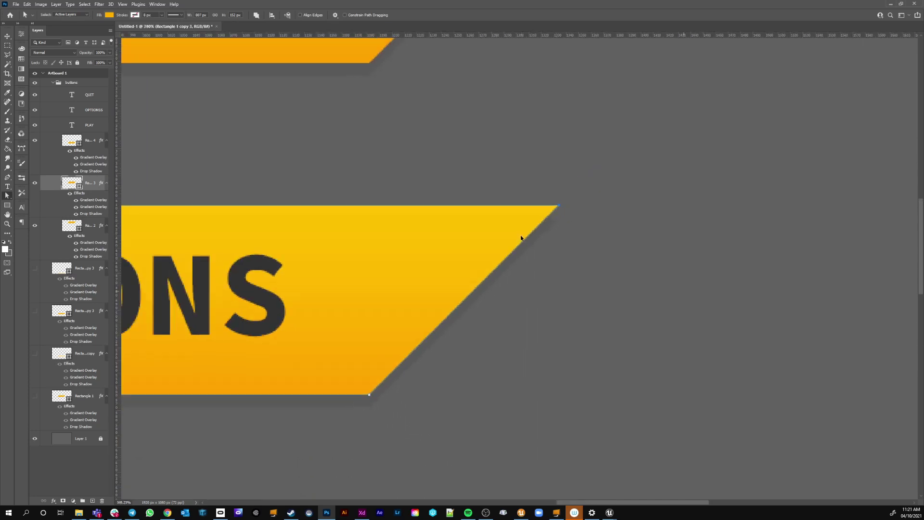
pyautogui.scroll(-3, 520, 237)
pyautogui.click(4, 37)
pyautogui.scroll(-3, 431, 227)
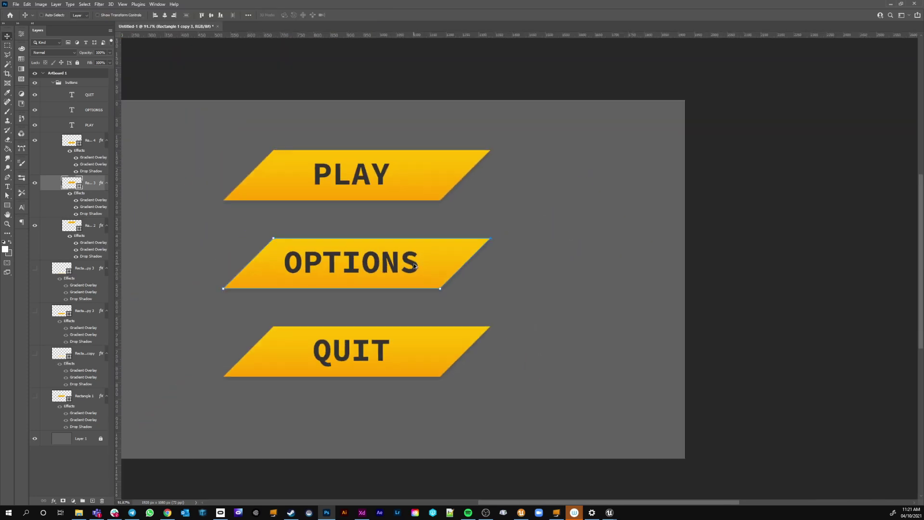